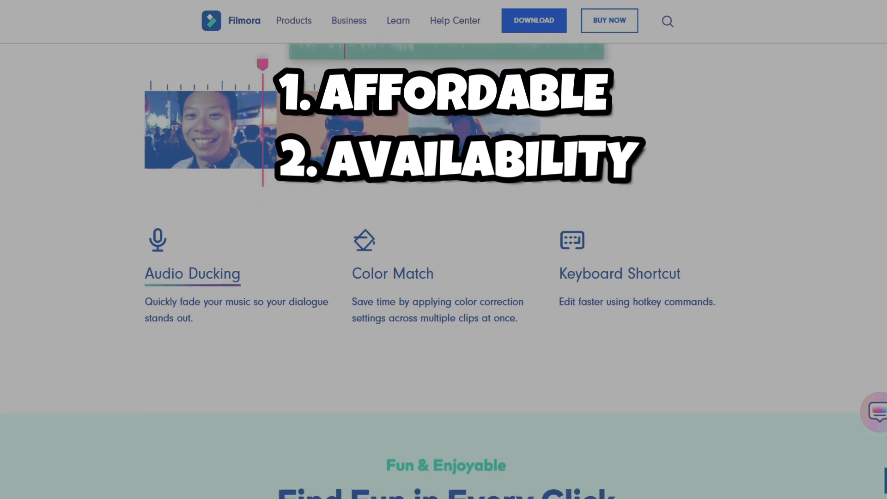
- Review the Filmora product page and start the free download of Wondershare Filmora
scroll(443, 270, down, 6)
scroll(444, 271, down, 3)
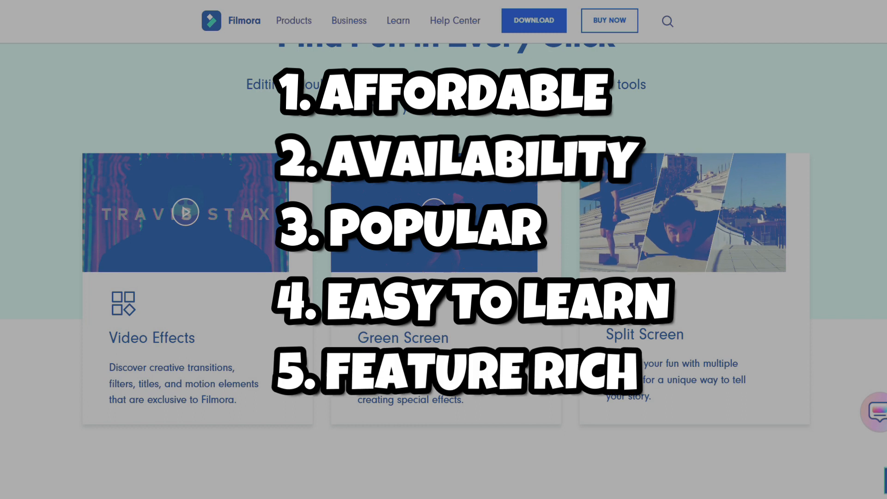
scroll(444, 250, down, 10)
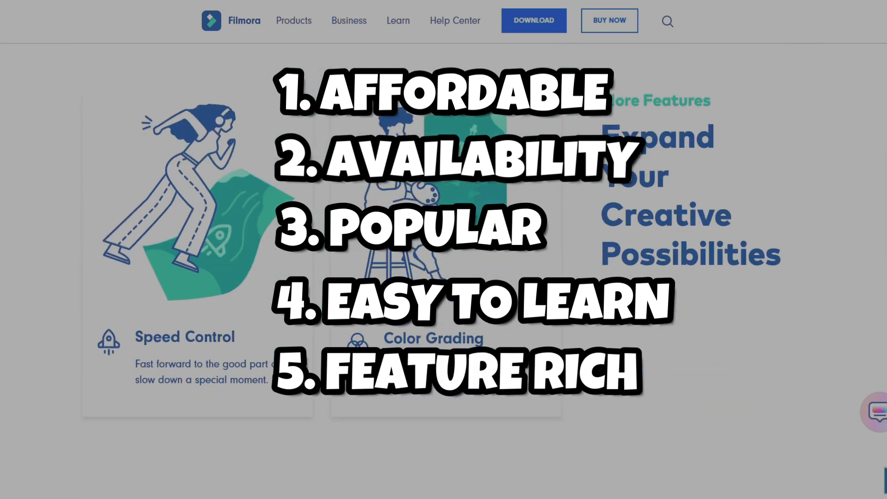
scroll(444, 249, down, 10)
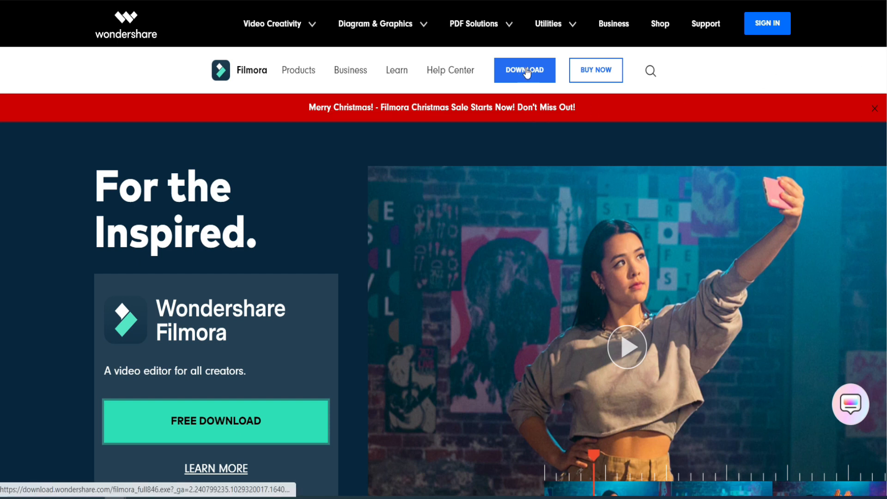
click(266, 420)
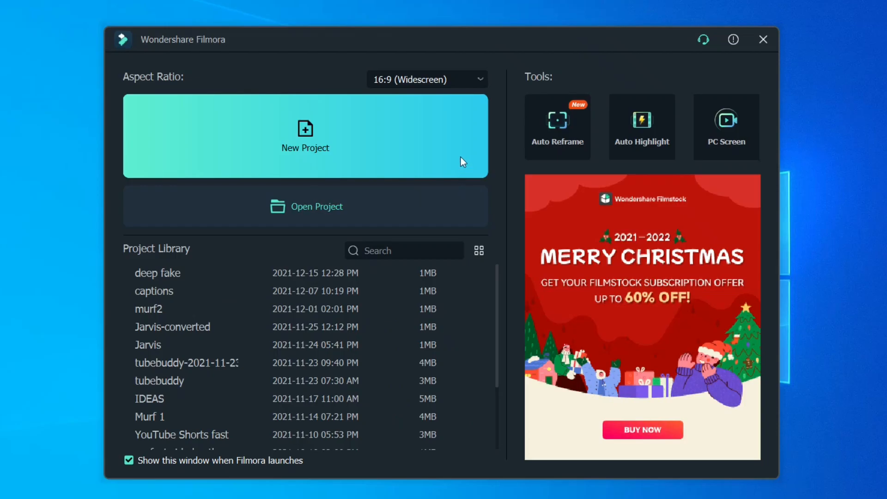
- Create a new project with the 16:9 (Widescreen) aspect ratio
click(462, 81)
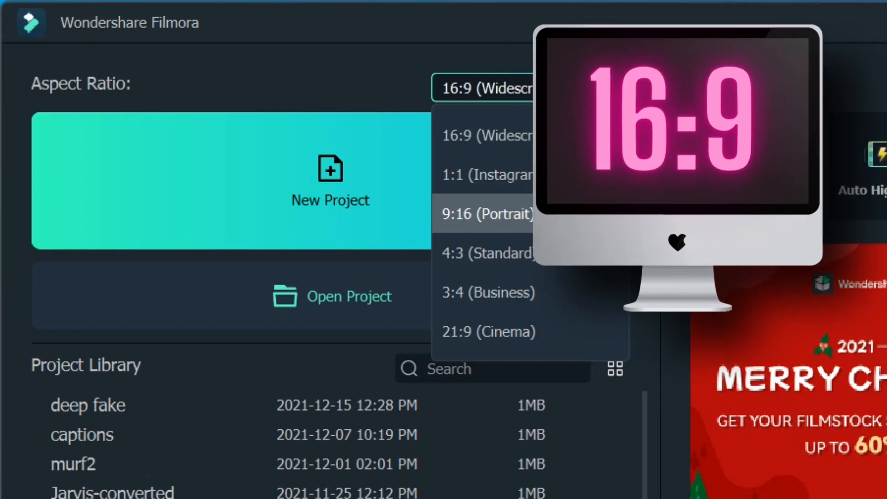
click(530, 136)
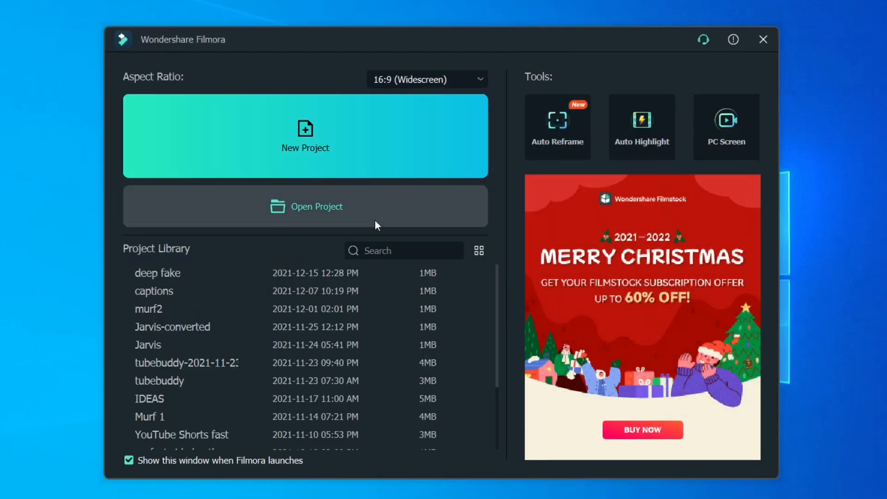
scroll(257, 349, down, 1)
scroll(257, 348, down, 1)
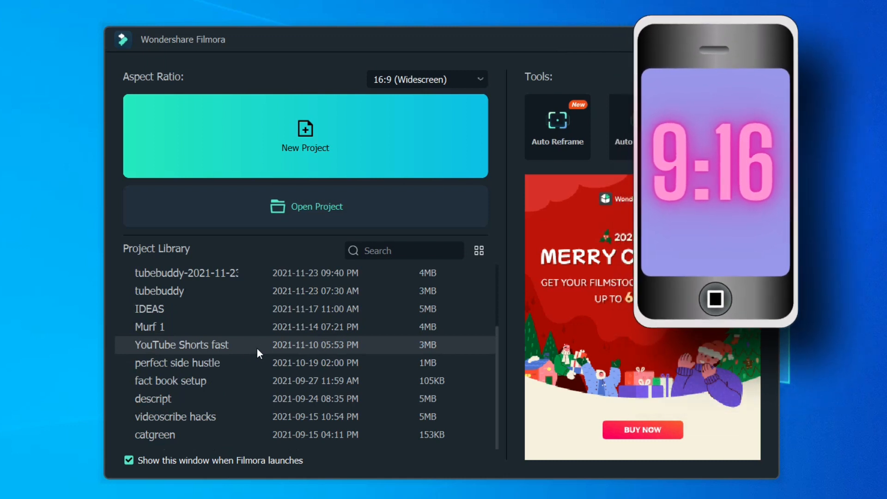
scroll(257, 348, up, 2)
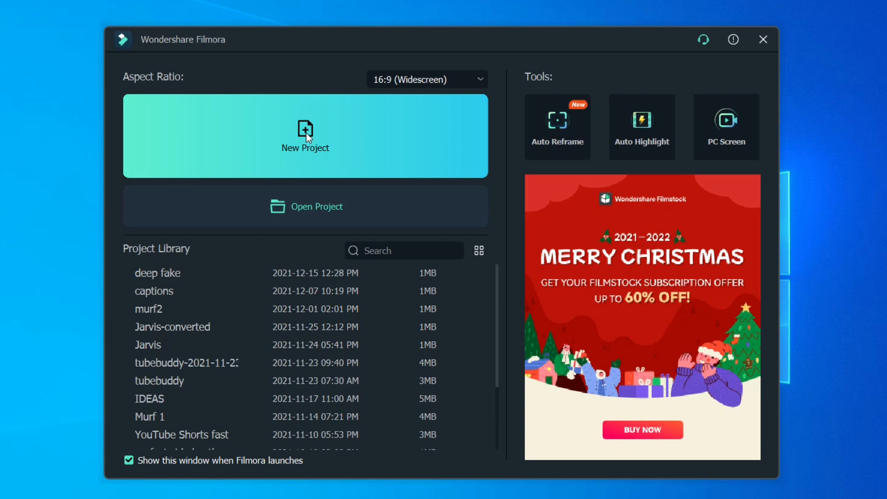
click(306, 132)
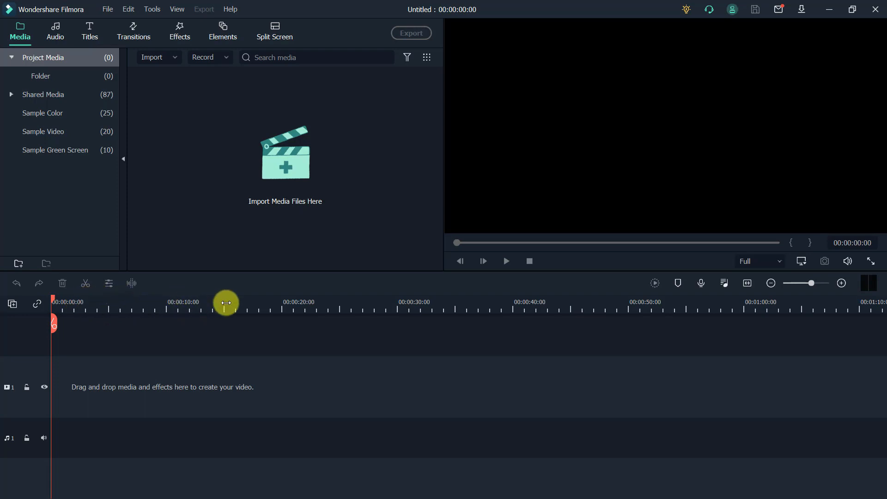
- Scrub the playhead back and forth along the empty timeline, leaving it at about 00:00:23:18
drag(53, 321, 589, 318)
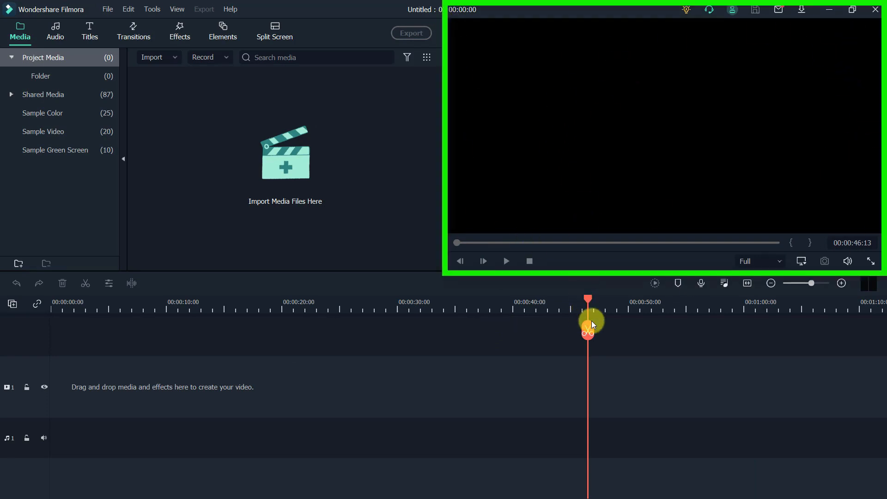
drag(589, 331, 347, 338)
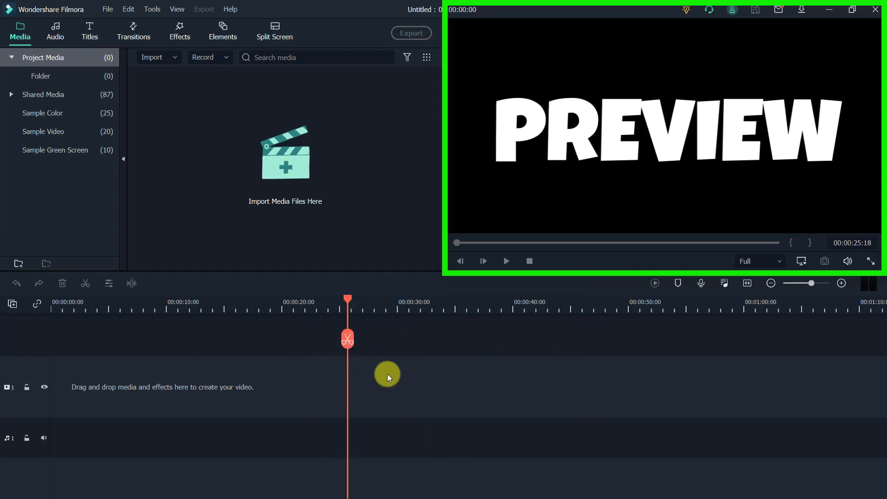
drag(347, 336, 324, 355)
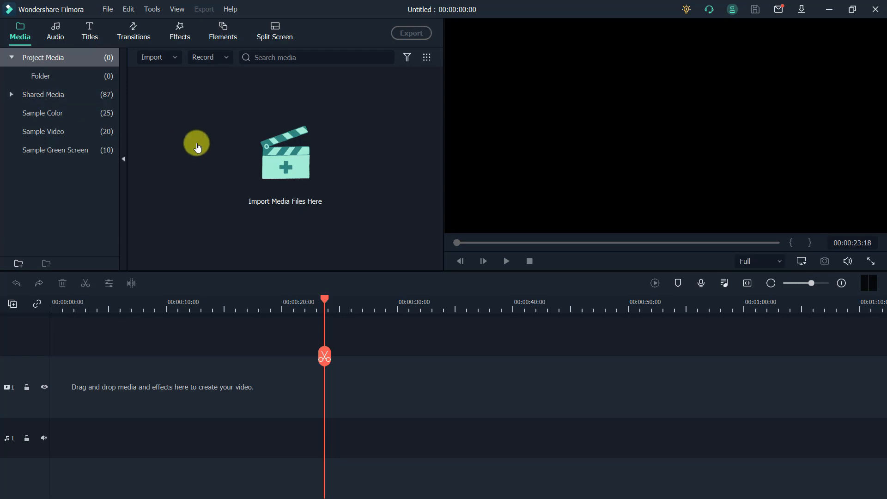
- Browse the clips stored in Shared Media and return to the project's own media folder
click(65, 94)
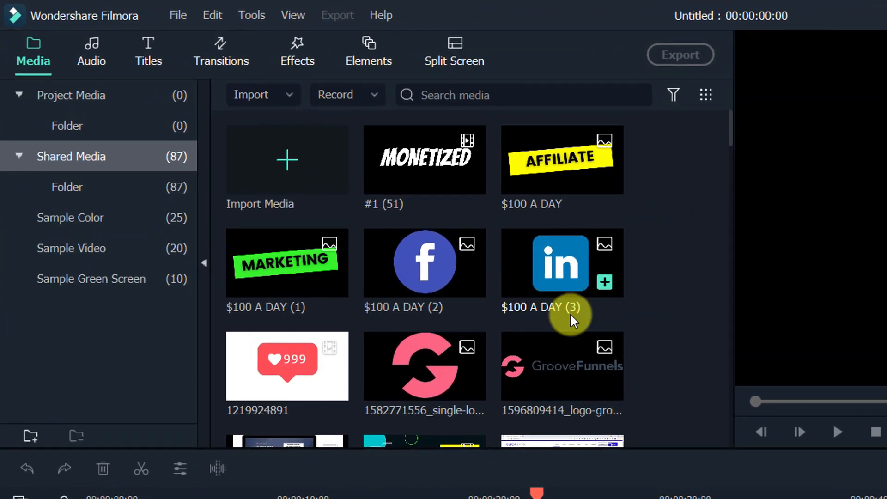
scroll(555, 286, down, 5)
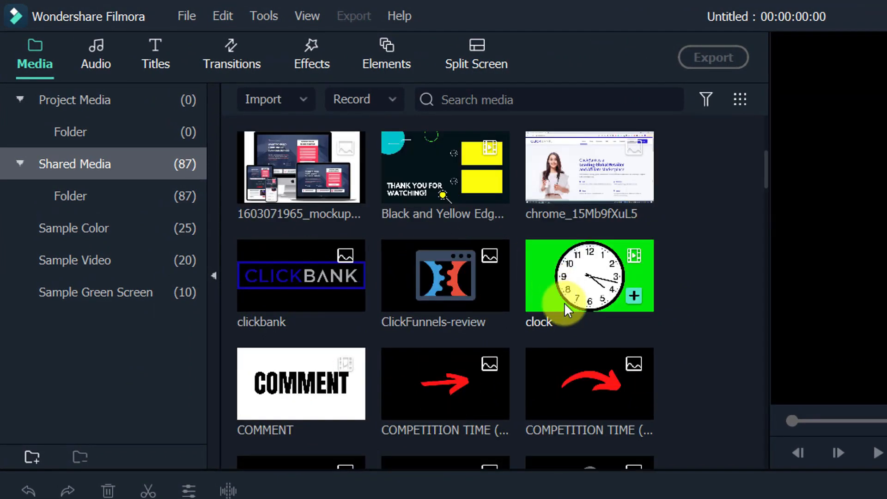
scroll(580, 307, down, 5)
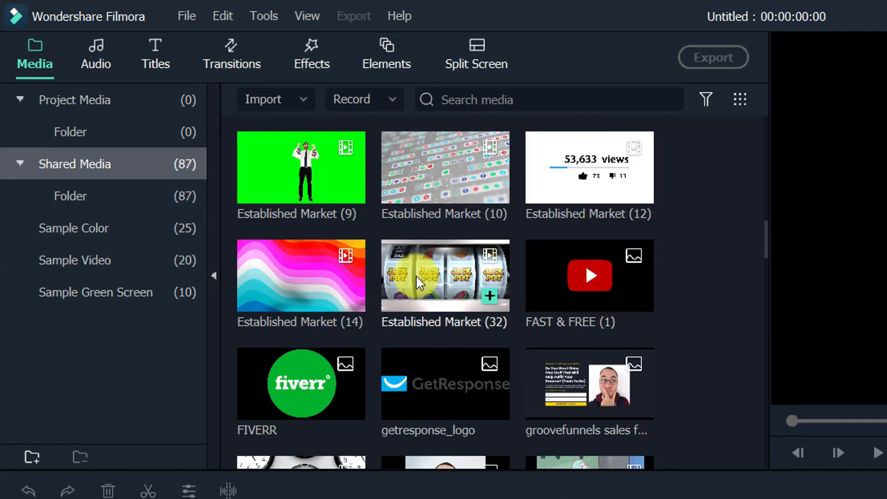
scroll(465, 326, down, 5)
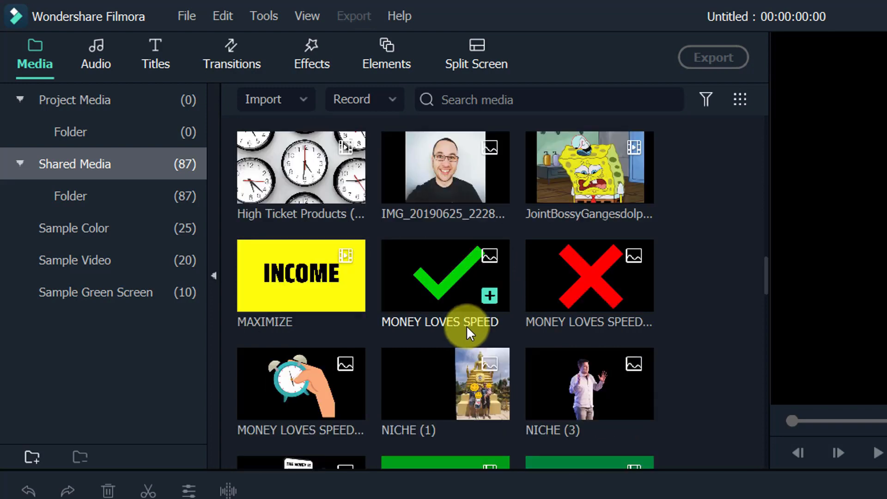
click(85, 129)
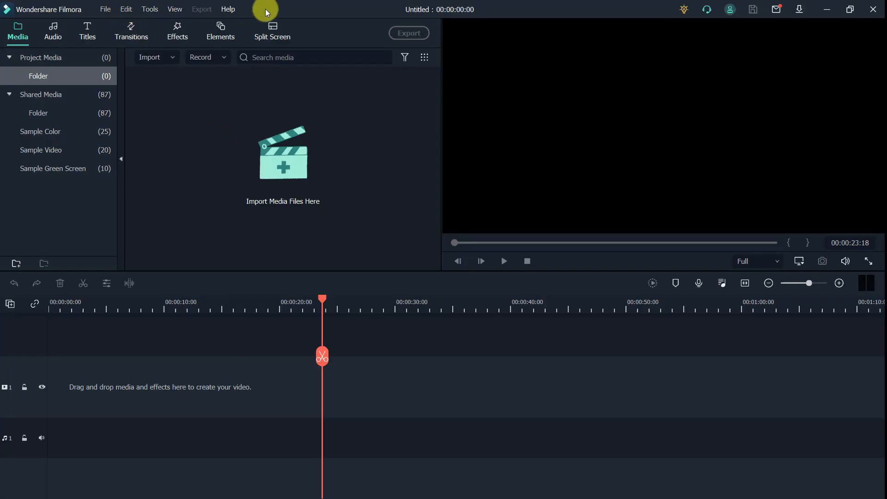
click(106, 10)
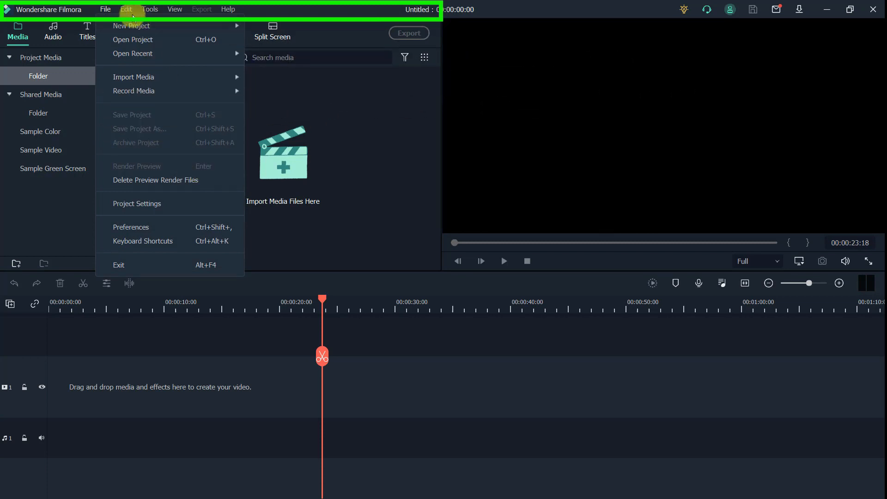
mouse_move(126, 10)
click(377, 106)
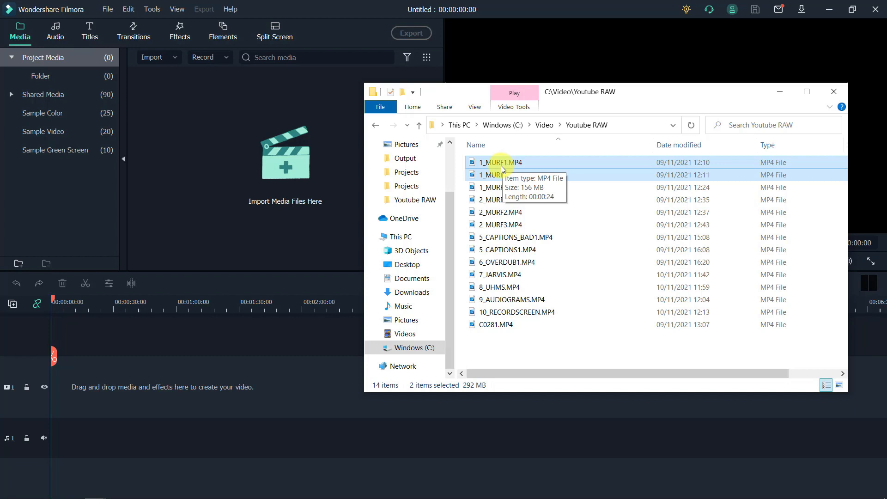
- Import the video files 1_MURF1, 1_MURF2 and 1_MURF3 into the project media folder
drag(500, 166, 300, 170)
click(169, 53)
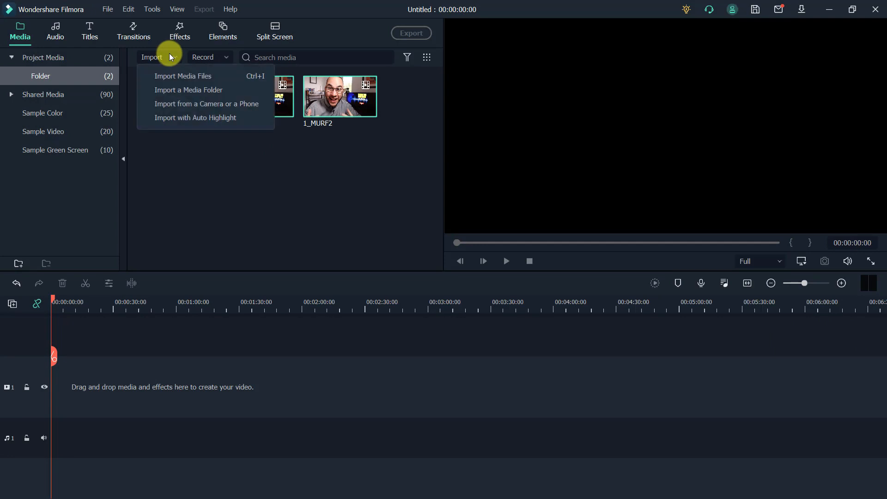
click(186, 77)
click(258, 110)
click(444, 291)
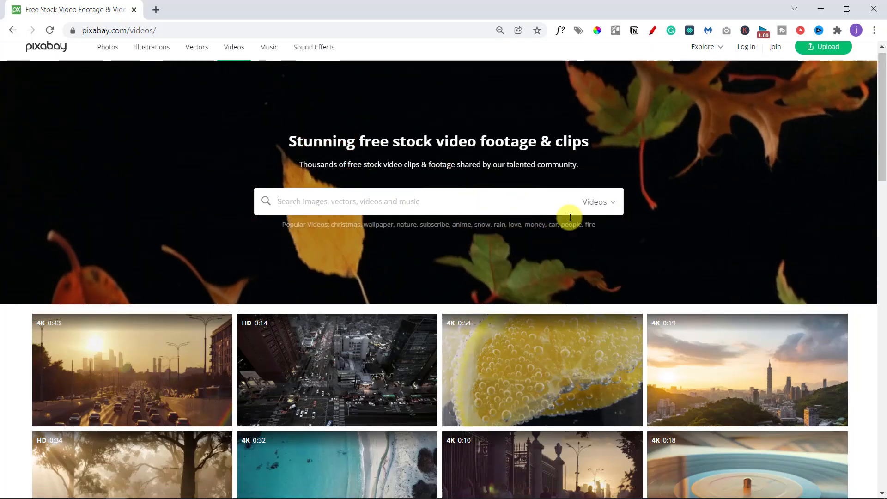
- Switch to Pixabay's stock videos in the browser and download the free skyscrapers sunset skyline clip
scroll(455, 266, down, 1)
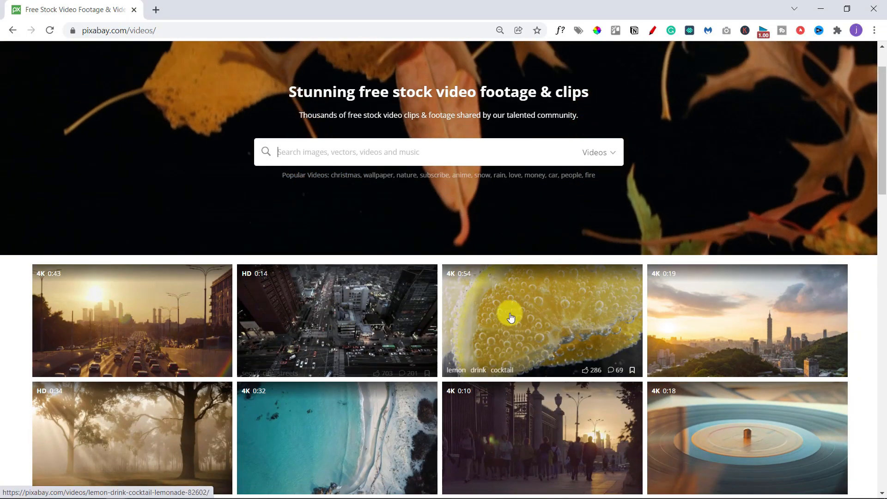
click(778, 311)
click(650, 233)
click(615, 257)
click(639, 318)
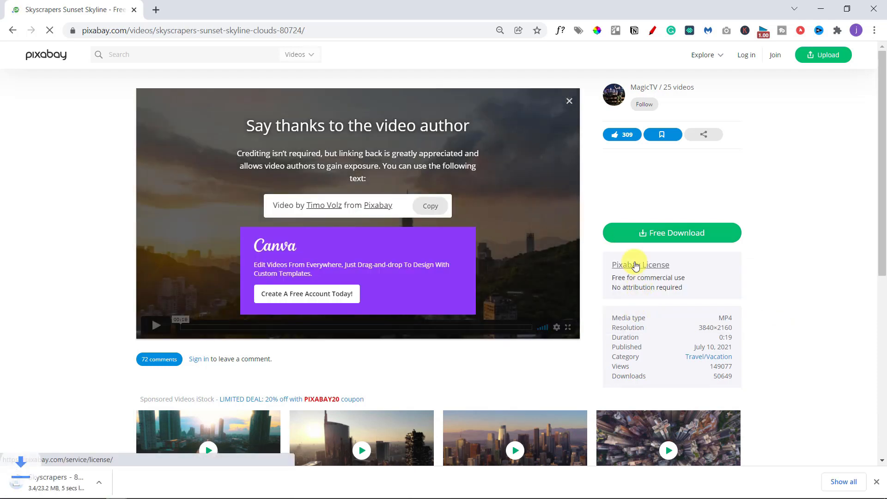
- Bring the downloaded Skyscrapers - 80724 (1) video from the browser into Filmora's project media folder
double_click(508, 11)
drag(250, 13, 463, 41)
drag(540, 412, 328, 163)
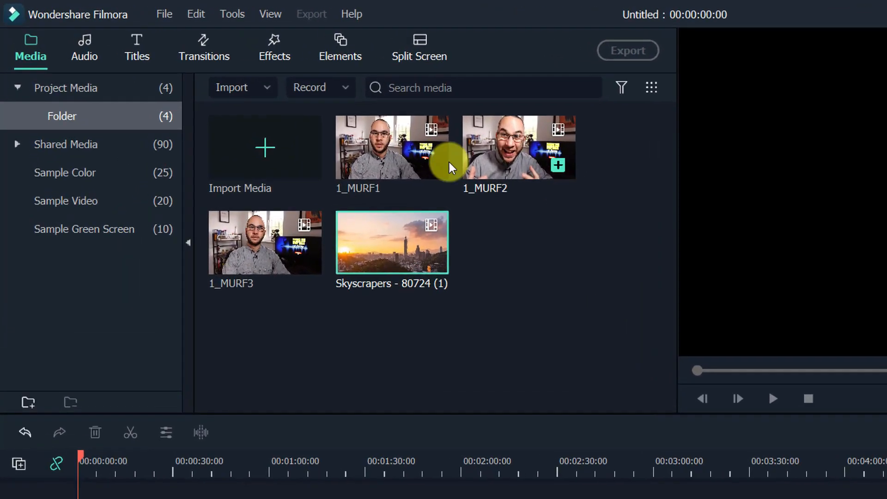
- Open the PC screen recorder and the webcam recorder from the recording options
click(314, 89)
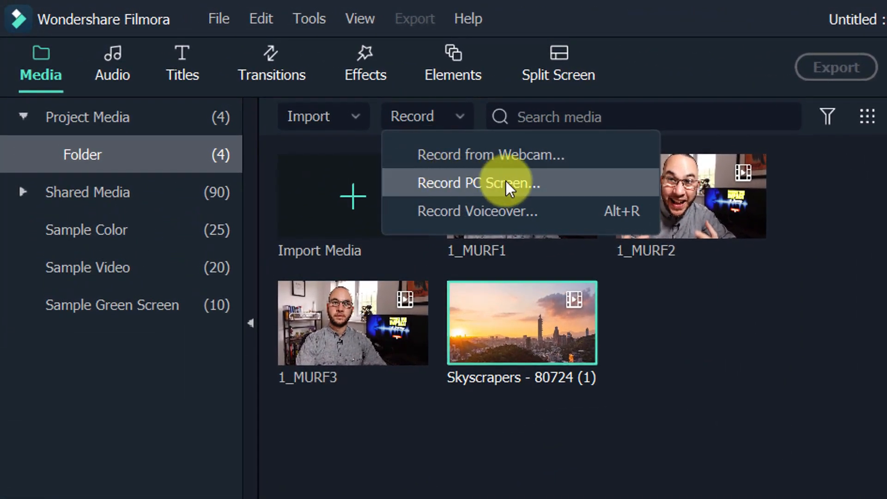
click(484, 185)
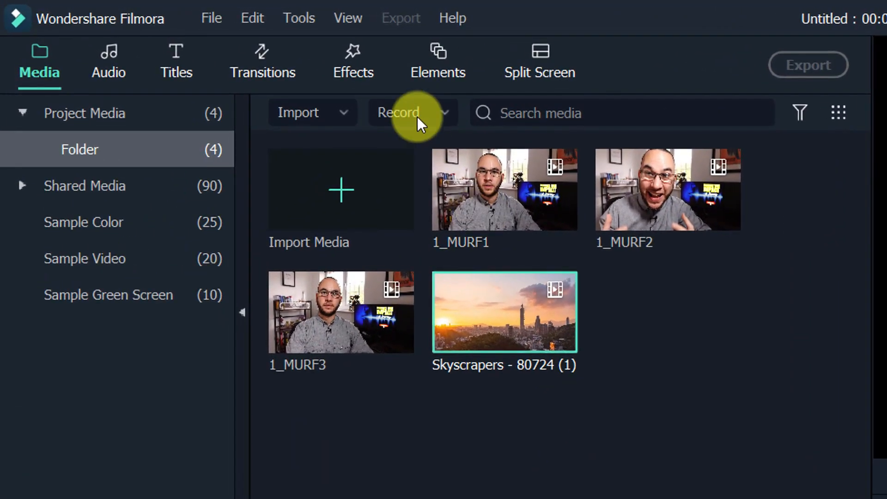
click(418, 116)
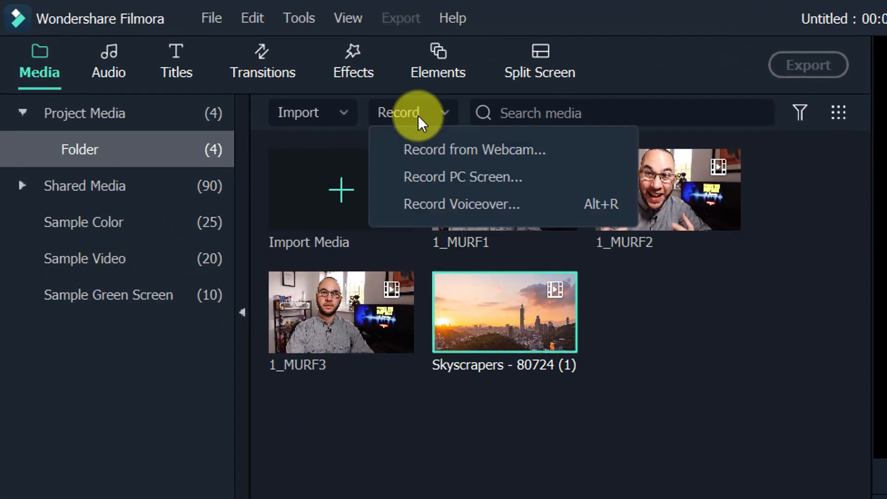
click(459, 147)
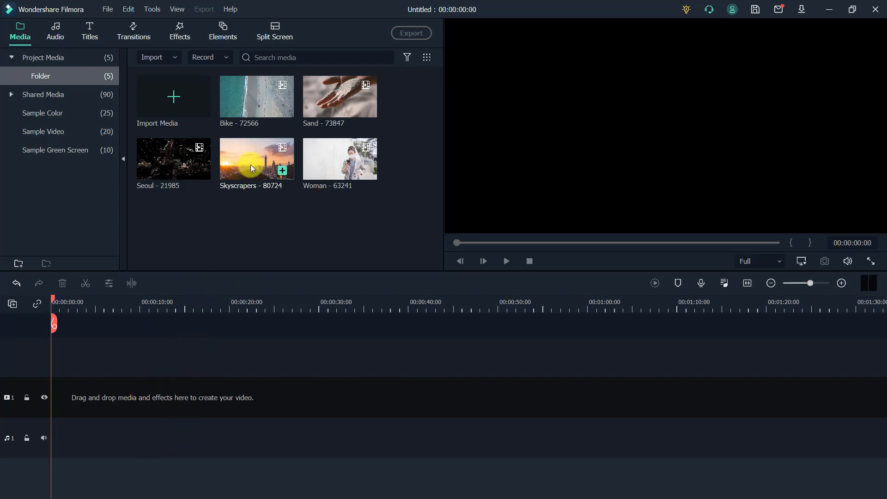
- Place the Skyscrapers - 80724 clip at the start of video track 1
drag(259, 157, 45, 422)
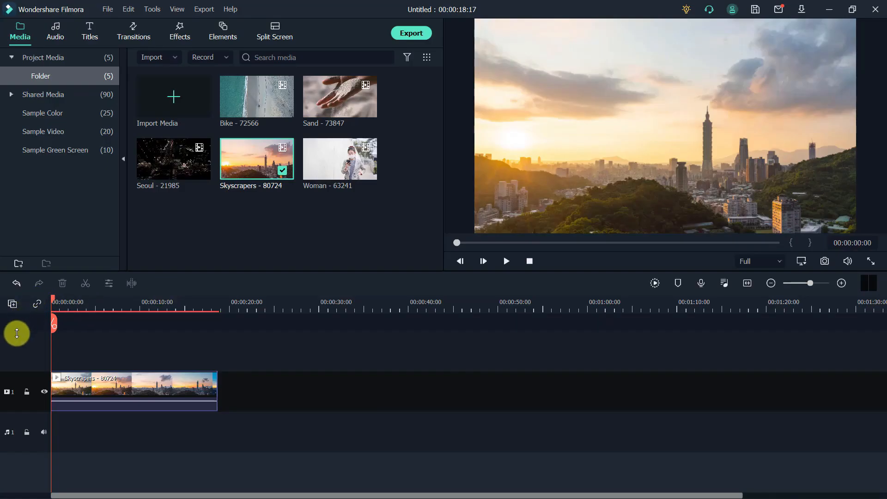
- Add an empty second video track and undo the addition
click(12, 305)
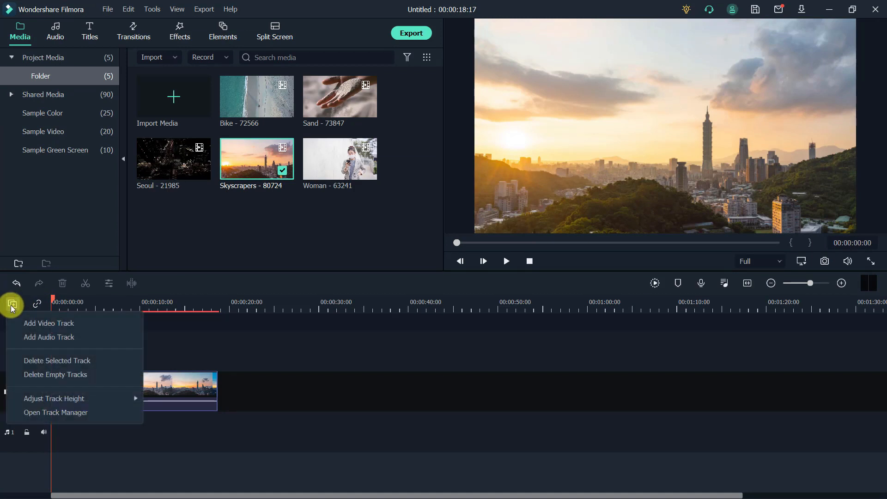
click(32, 322)
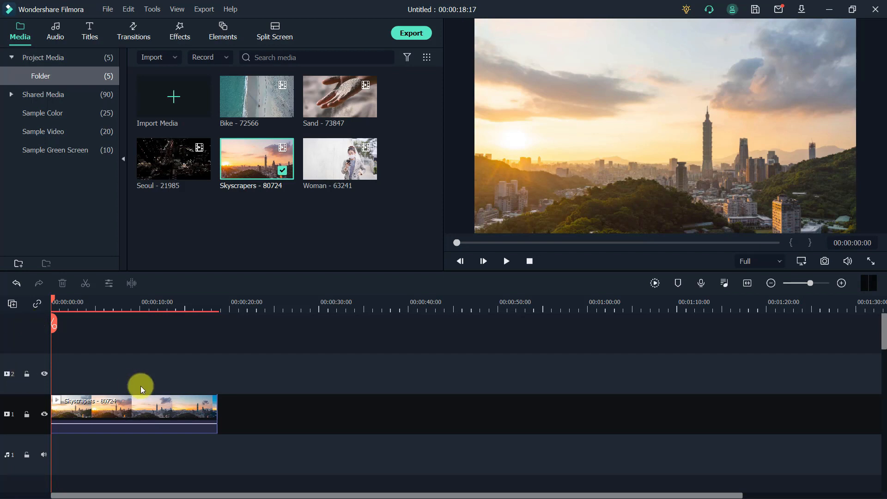
key(ctrl+z)
- Place the Sand - 73847 clip on a new video track above the Skyscrapers clip at about 00:00:01:23, and move the playhead to about 00:00:01:02
click(257, 111)
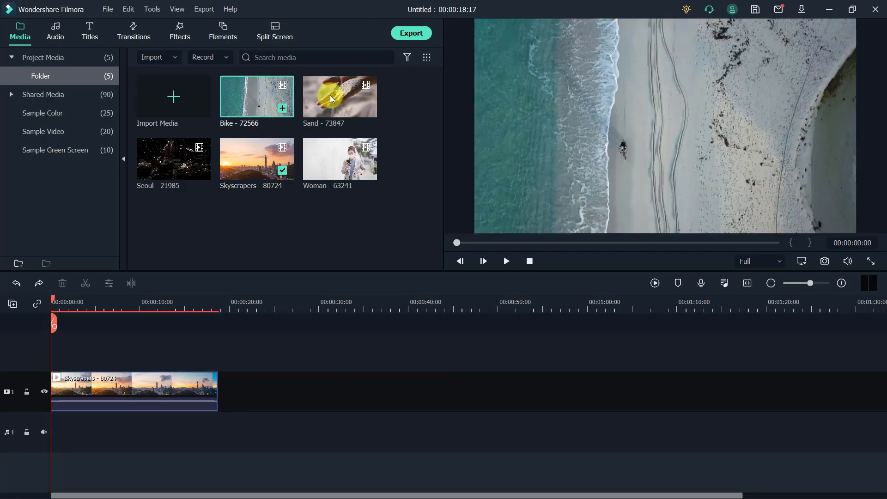
drag(329, 94, 68, 354)
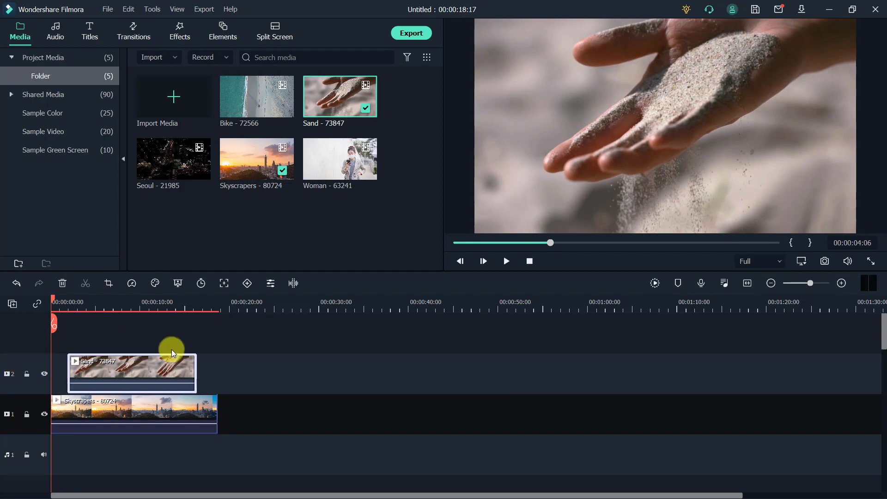
click(123, 367)
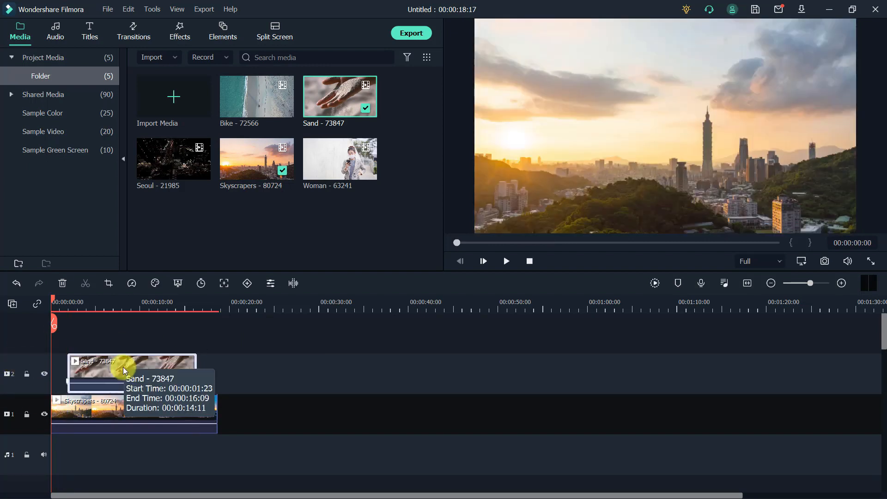
click(59, 304)
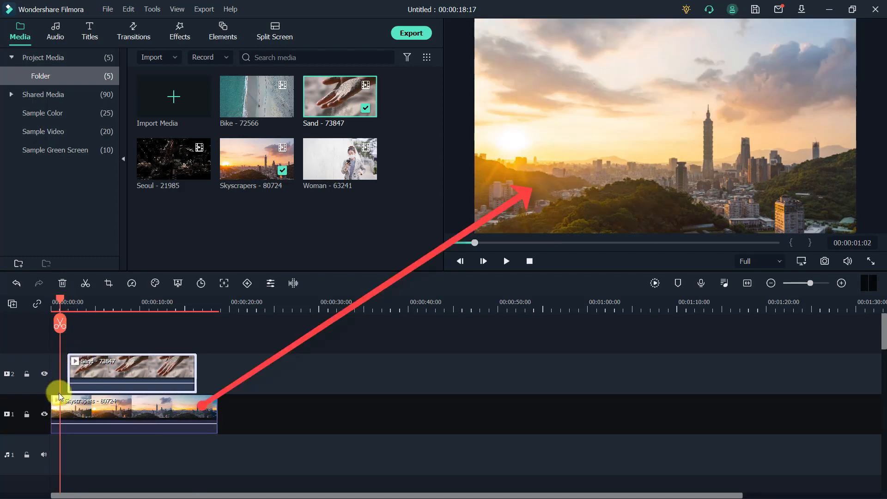
- Move the playhead to 00:00:04:06 and place the Woman - 63241 clip there on a new third video track above the Sand clip
click(72, 407)
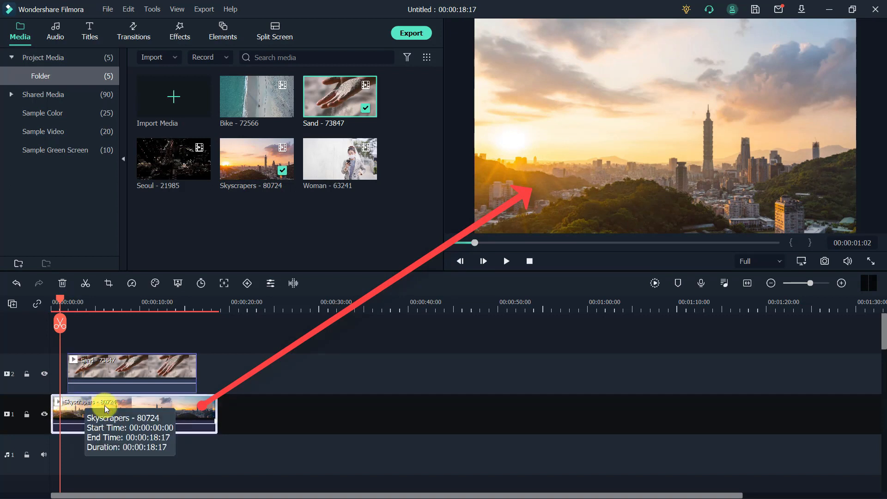
drag(60, 300, 88, 302)
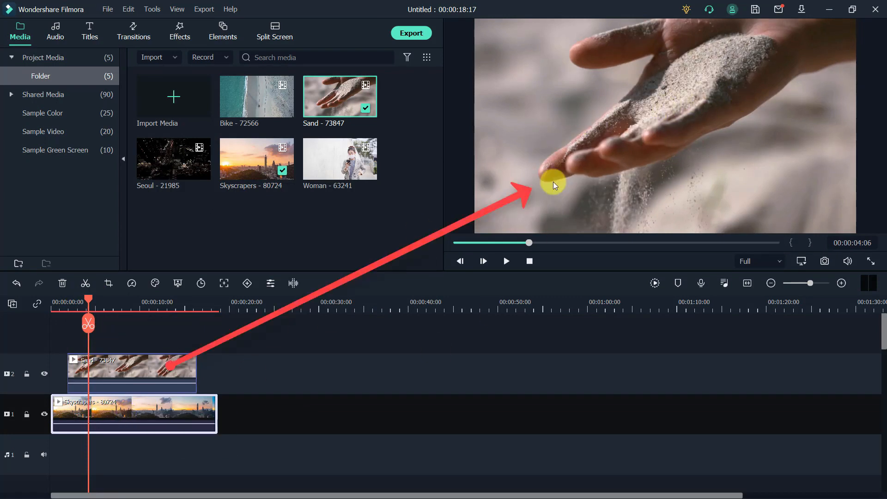
click(102, 365)
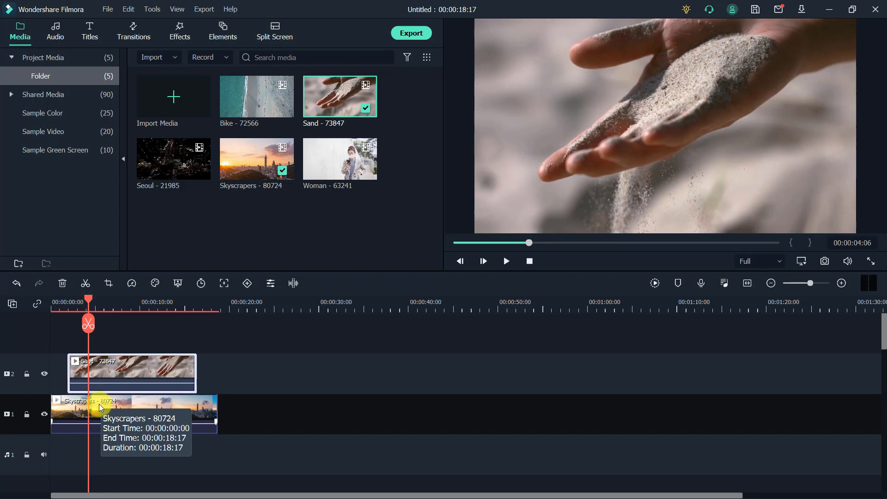
click(340, 156)
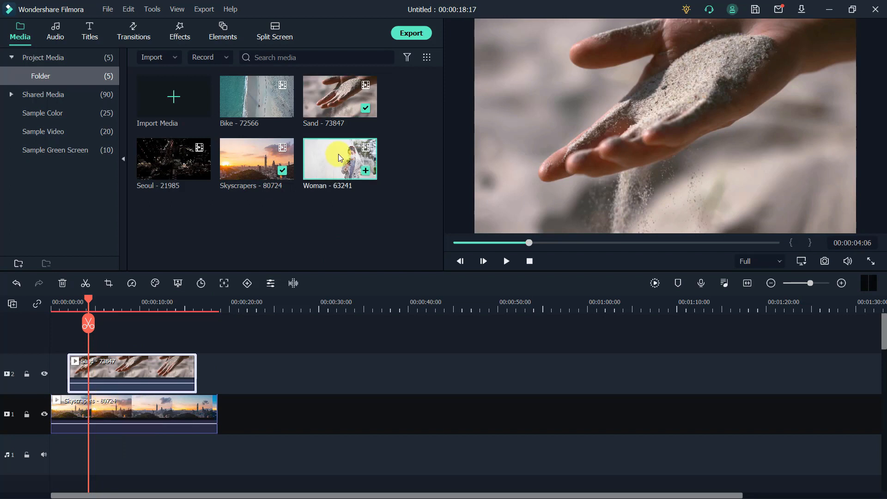
drag(339, 156, 90, 332)
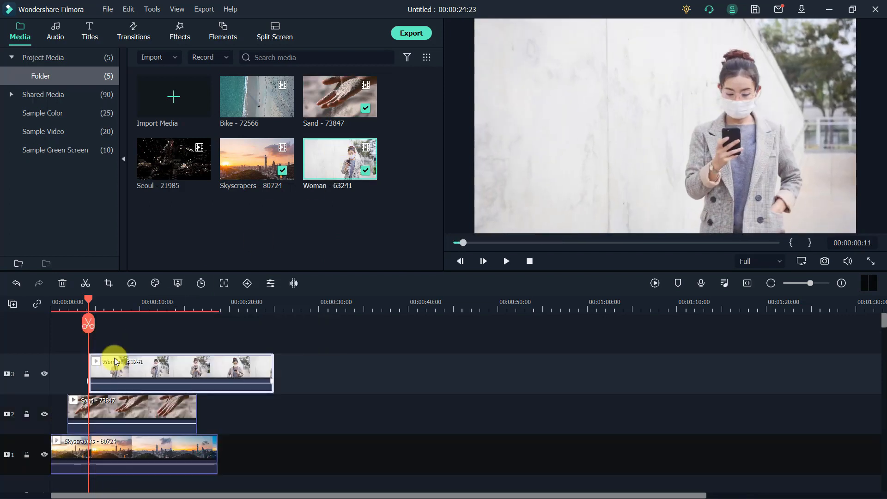
- Move the playhead to 00:00:06:16, hide video track 3 to look at the Sand clip beneath, and show the track again
click(110, 308)
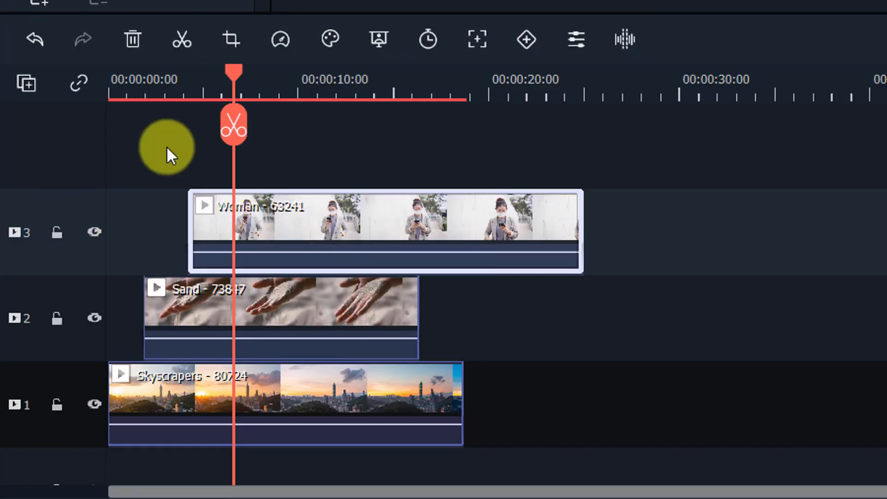
click(96, 238)
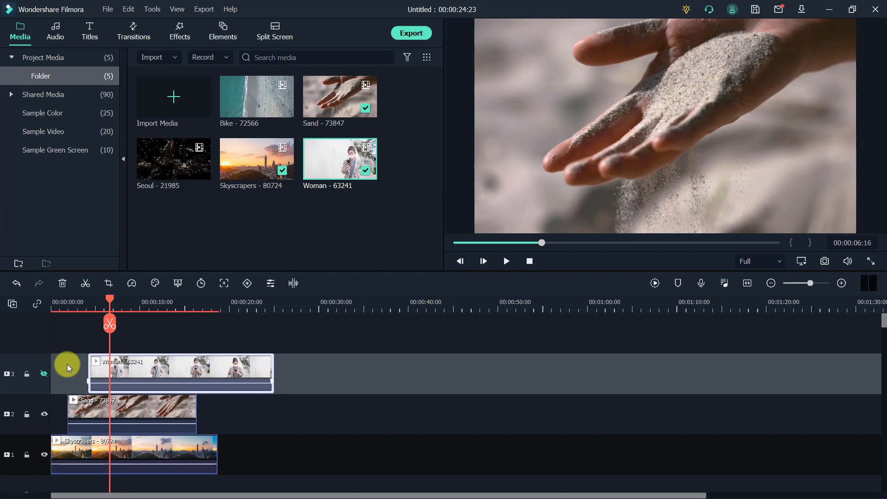
click(43, 374)
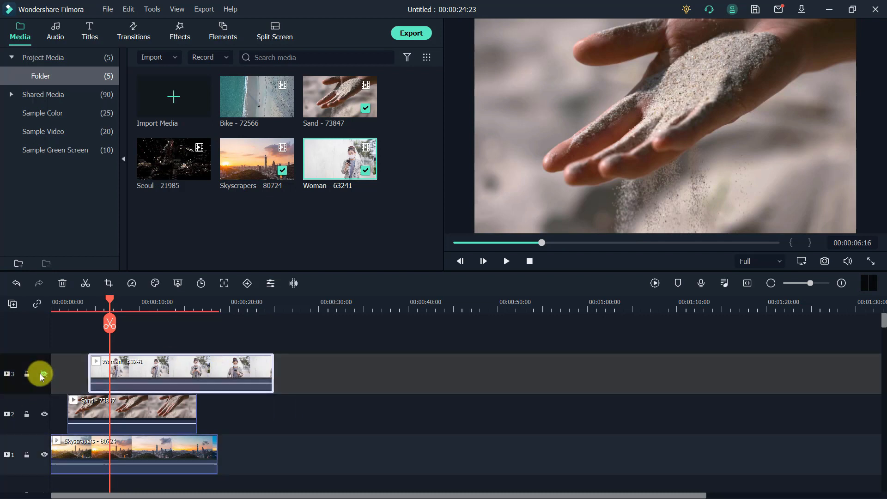
click(43, 374)
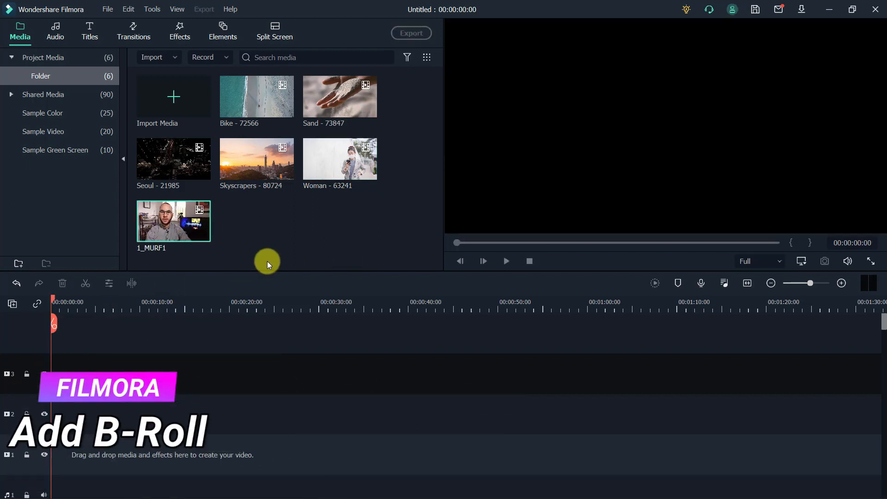
- Place the 1_MURF1 clip at the start of video track 1 and move the playhead to 00:00:03:15
drag(180, 212, 51, 450)
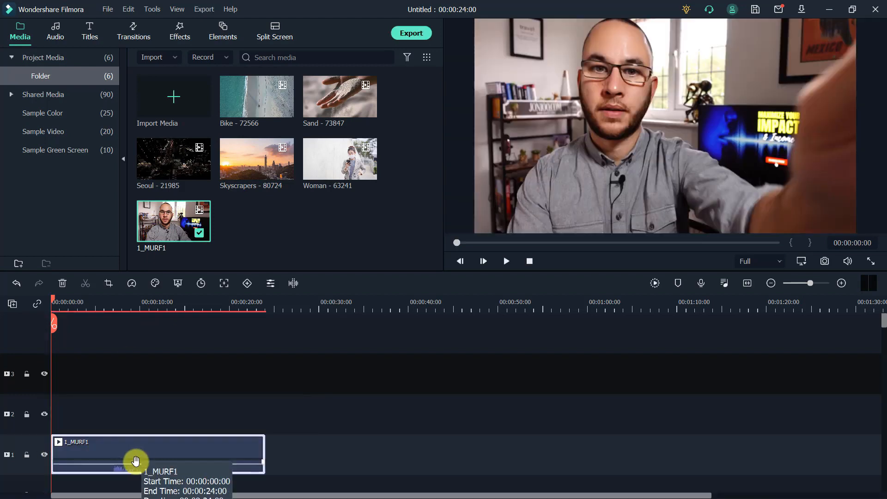
click(83, 302)
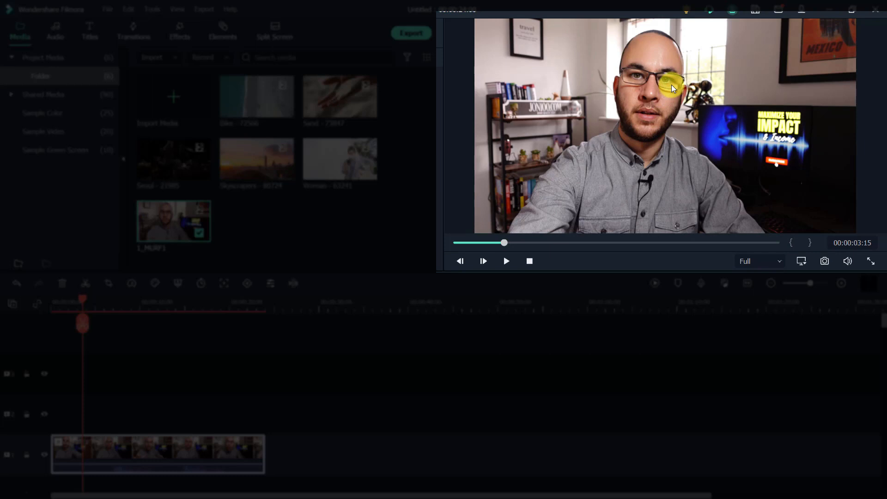
click(672, 85)
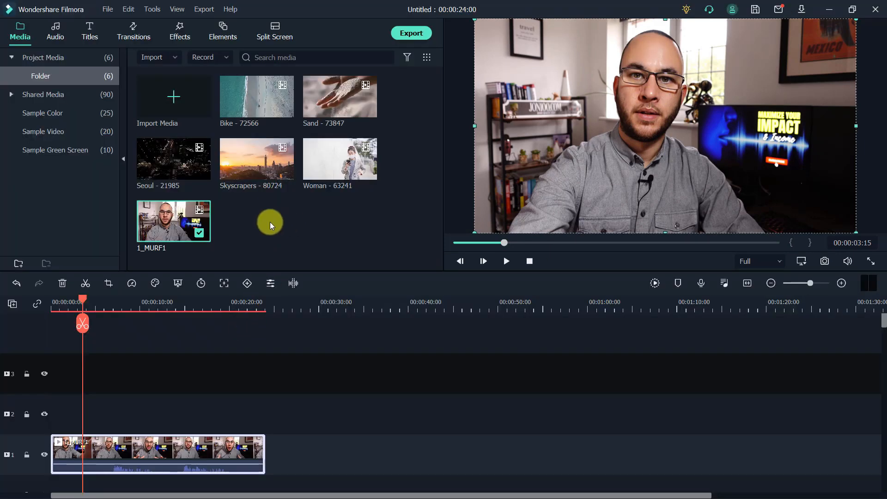
- Place the Skyscrapers - 80724 clip on video track 2 at 00:00:03:15 and play the overlap from 00:00:02:10
mouse_move(252, 177)
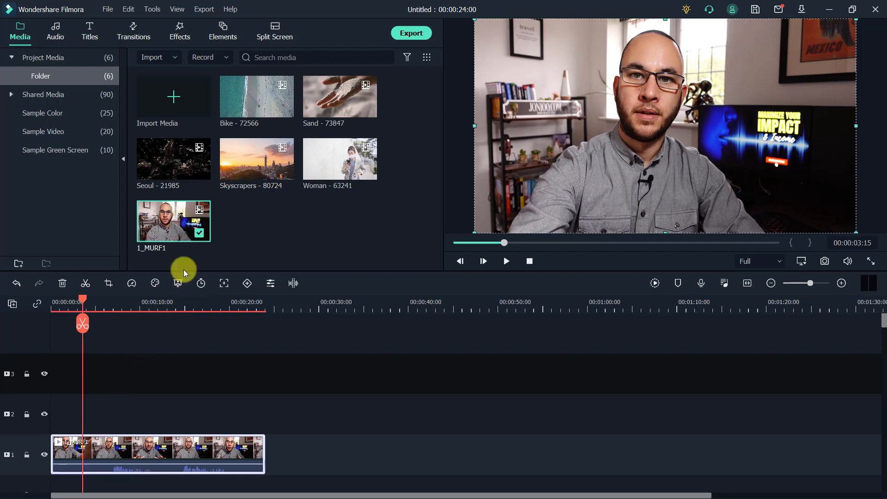
drag(248, 167, 79, 392)
click(70, 301)
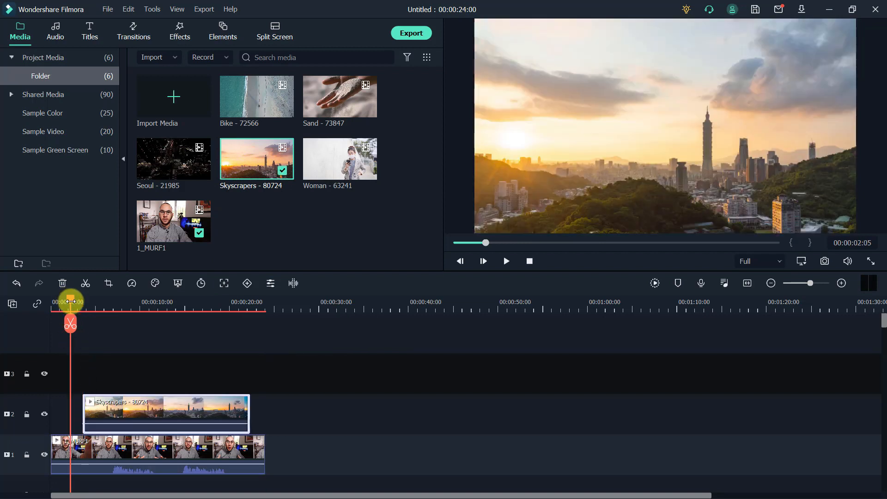
drag(71, 302, 72, 305)
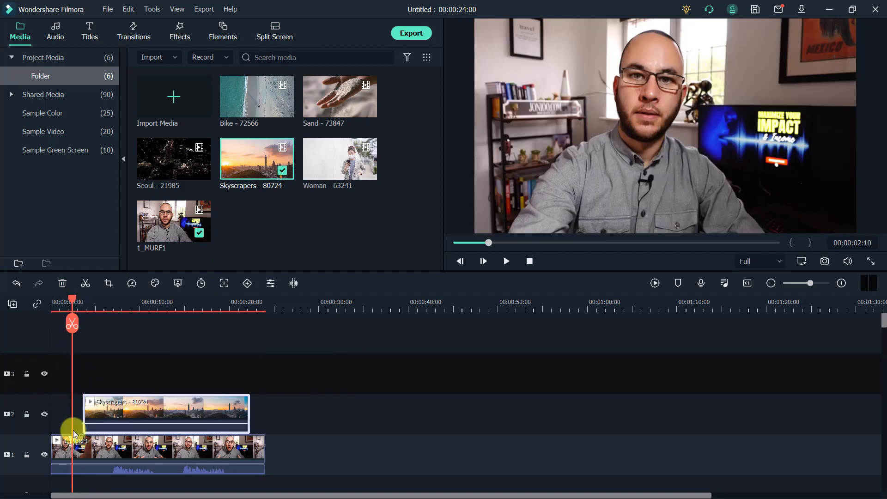
key(space)
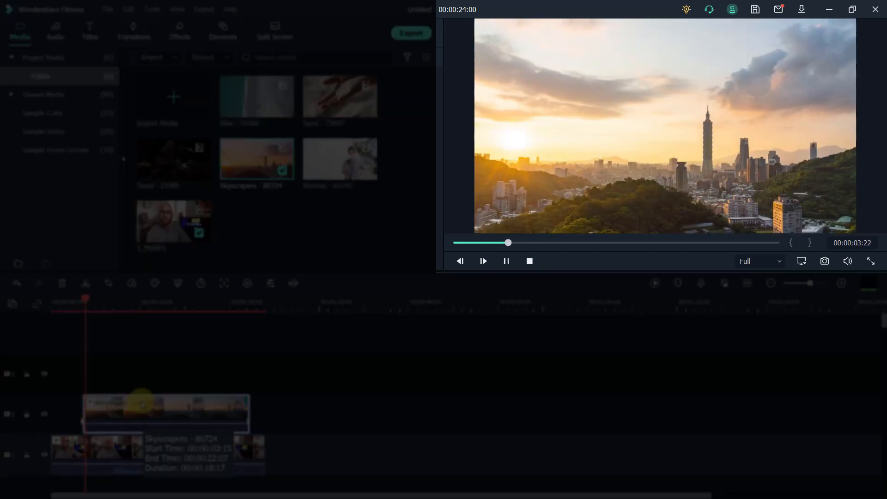
key(space)
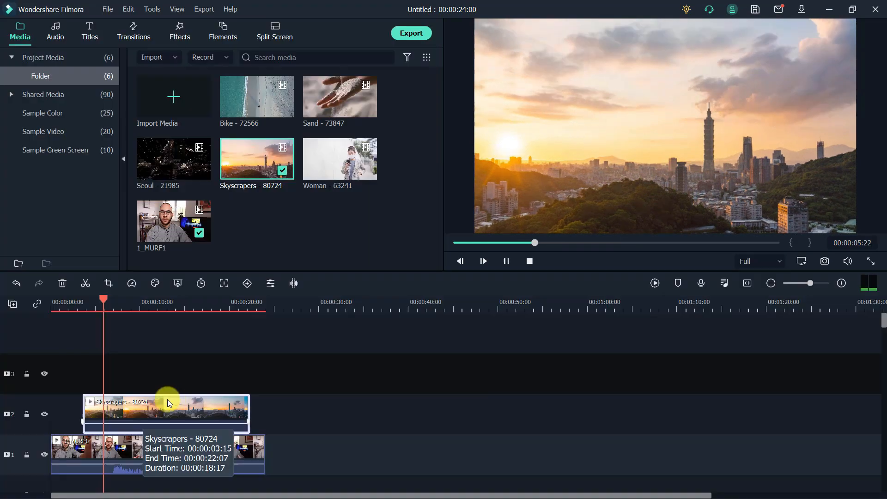
- Trim the end of the Skyscrapers clip on video track 2 to 00:00:05:24 and move the clip to start at 00:00:02:11
drag(249, 403, 106, 415)
key(space)
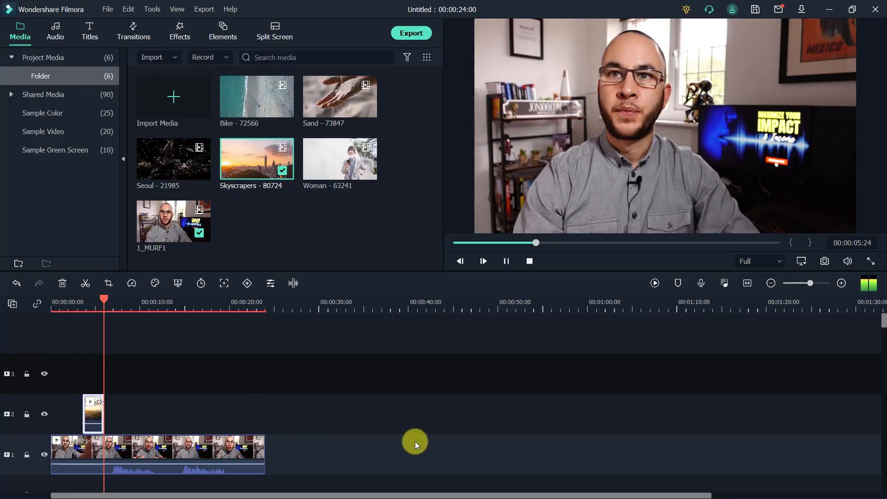
click(96, 435)
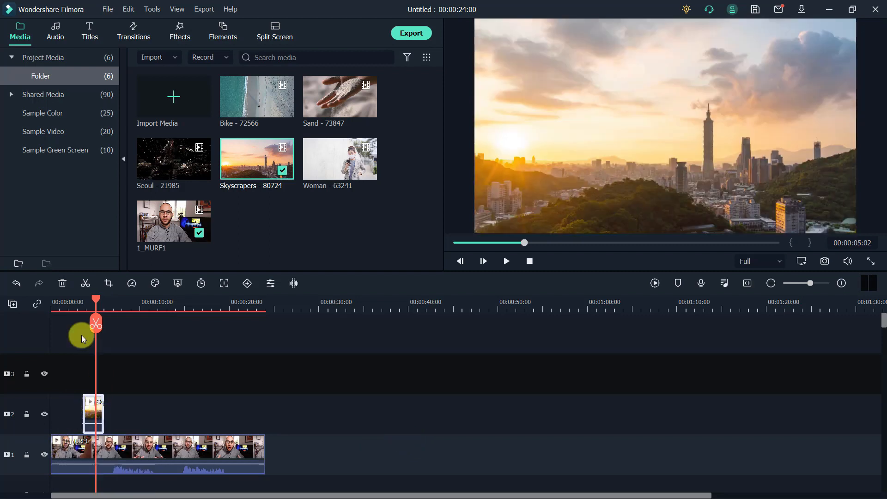
click(81, 301)
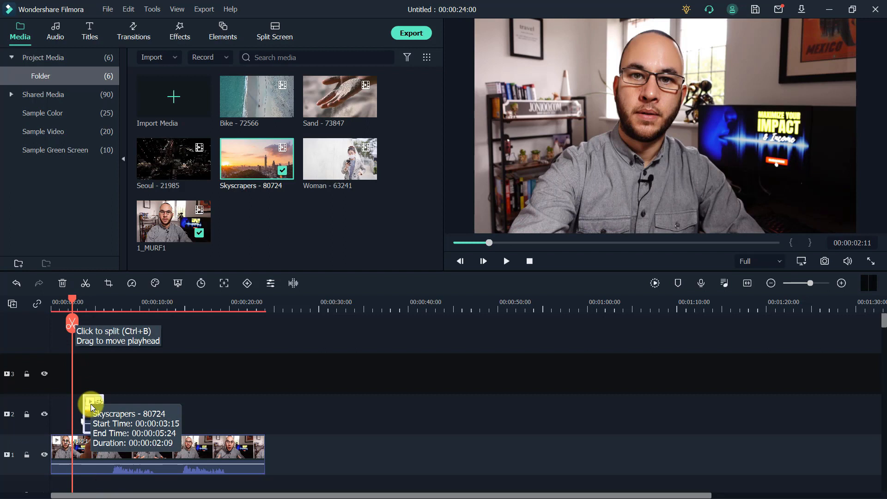
drag(96, 404, 65, 405)
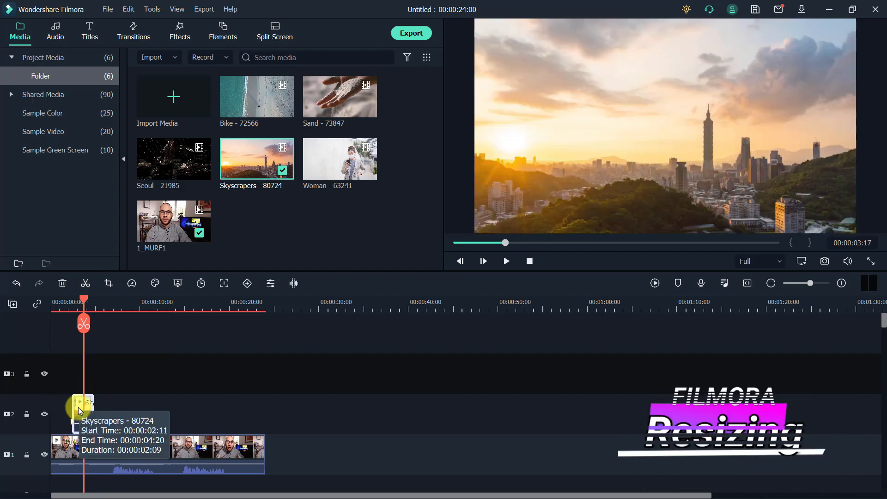
- Extend the end of the Skyscrapers clip slightly and shrink its picture into the upper-right corner of the video frame
double_click(76, 406)
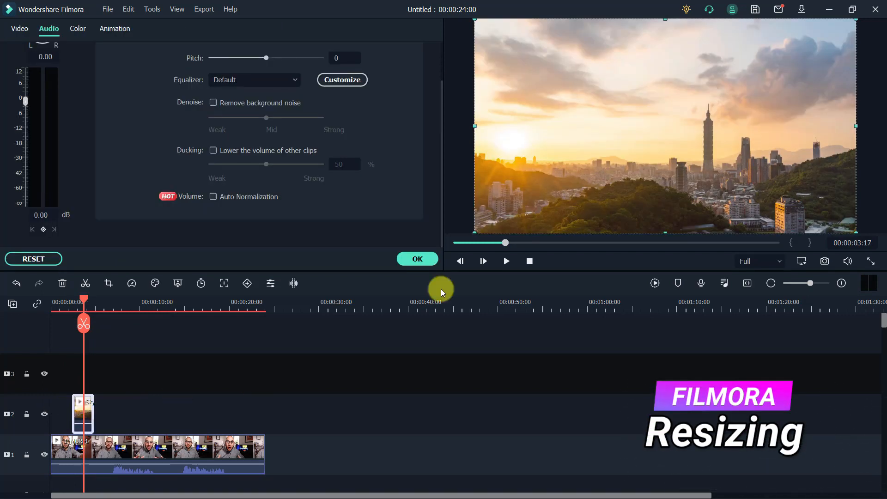
drag(94, 406, 107, 405)
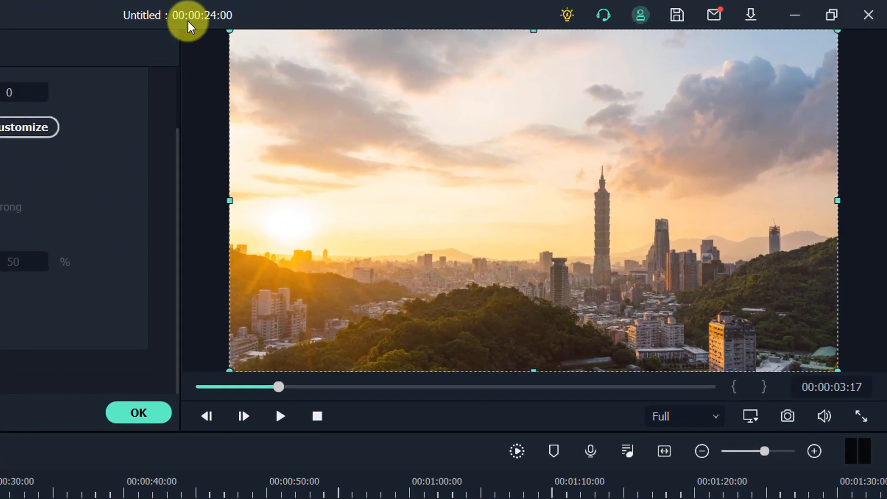
drag(229, 30, 580, 297)
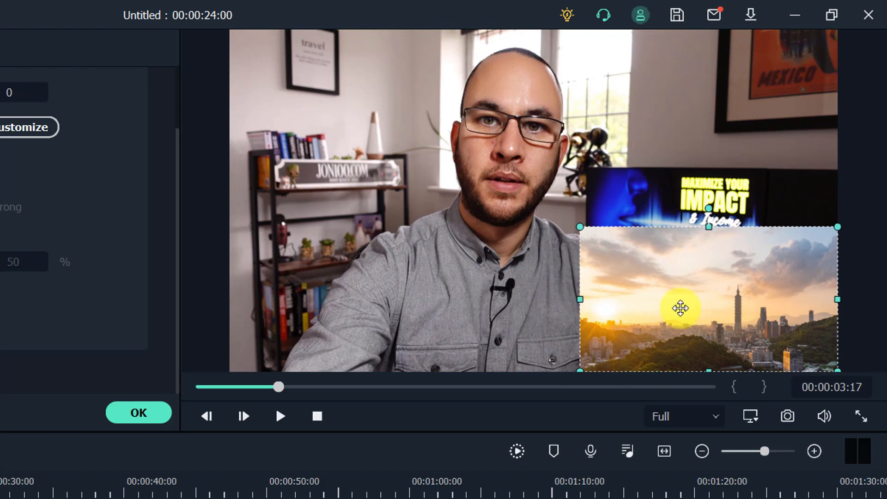
drag(736, 250, 739, 99)
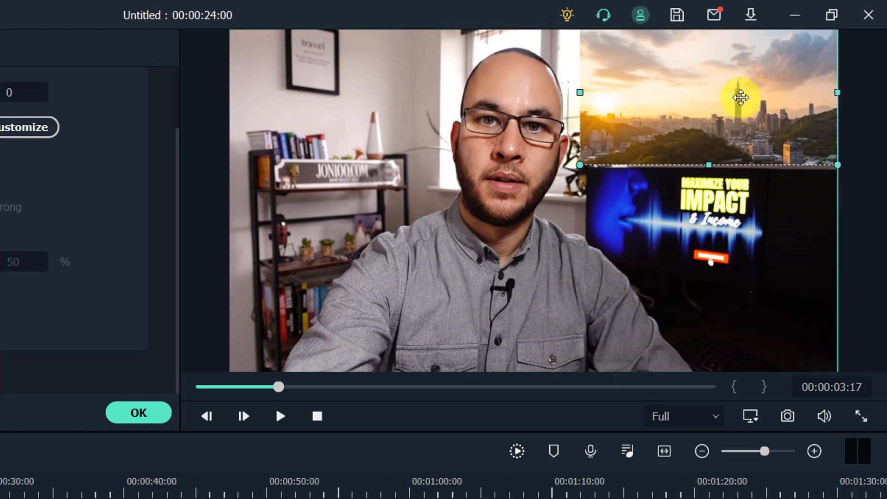
drag(581, 164, 611, 150)
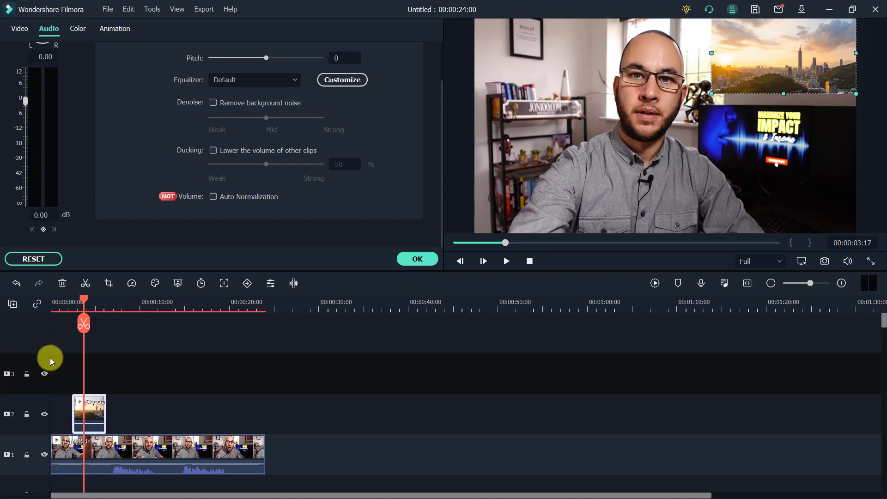
- Play the section with the small skyline overlay, stop at 00:00:04:24, and enlarge the overlay slightly
click(71, 304)
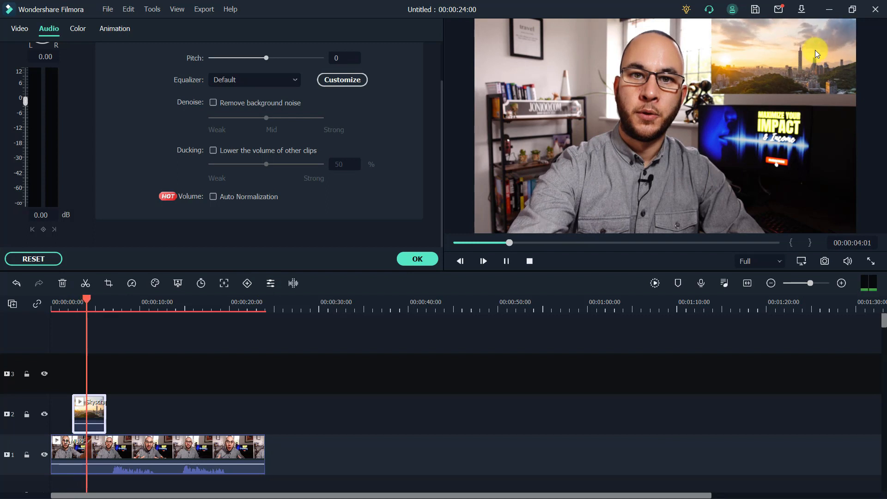
key(space)
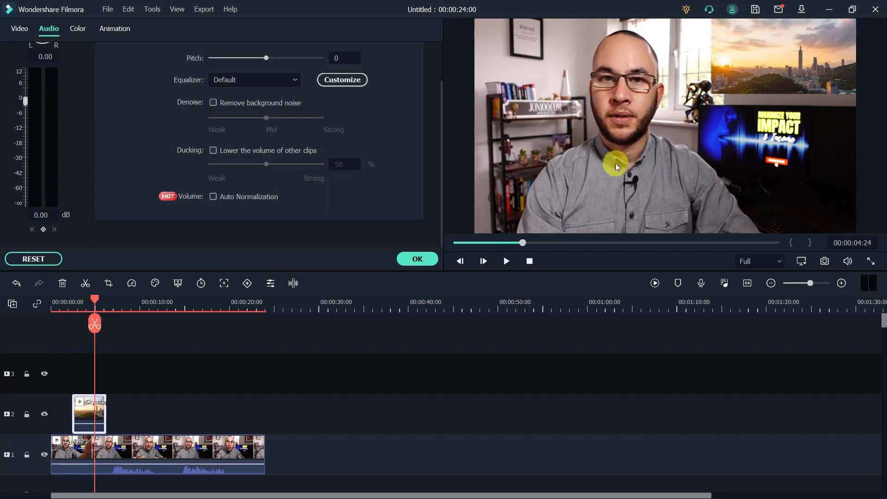
click(795, 57)
drag(713, 93, 665, 120)
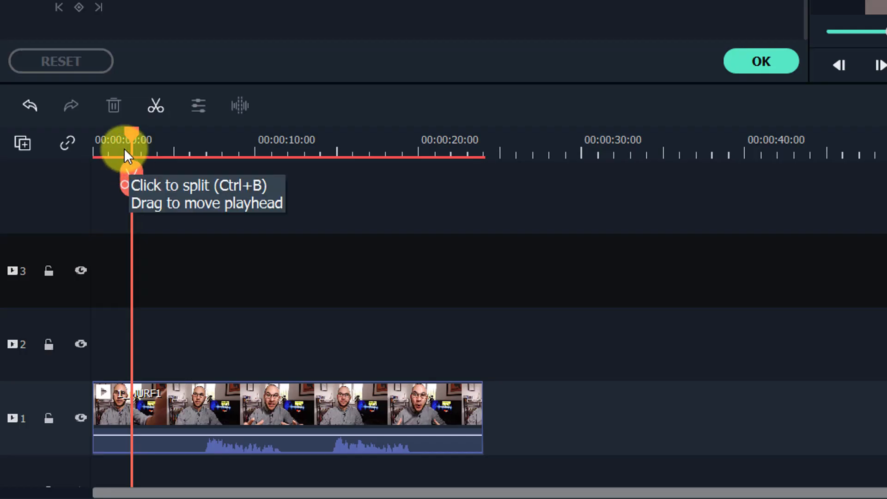
- With the playhead at 00:00:01:12, crop the 1_MURF1 clip to the frame's upper-left area at 16:9, 1329 x 748
drag(70, 306, 63, 300)
click(88, 447)
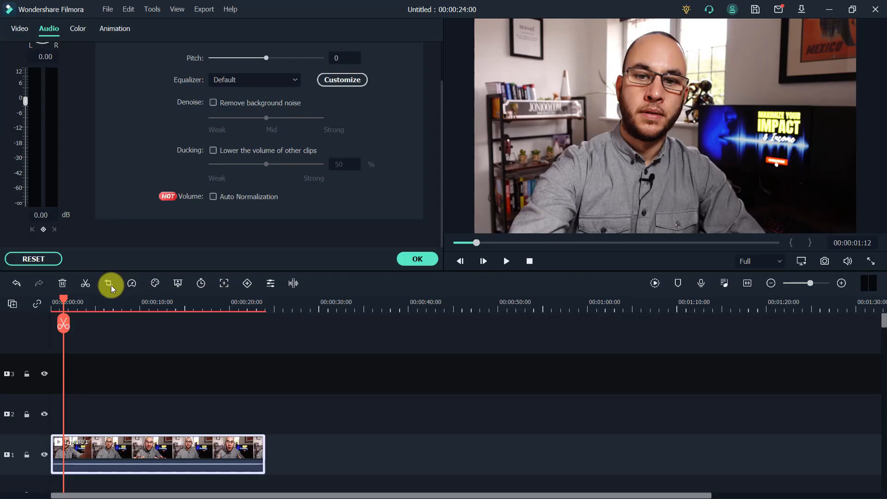
click(203, 109)
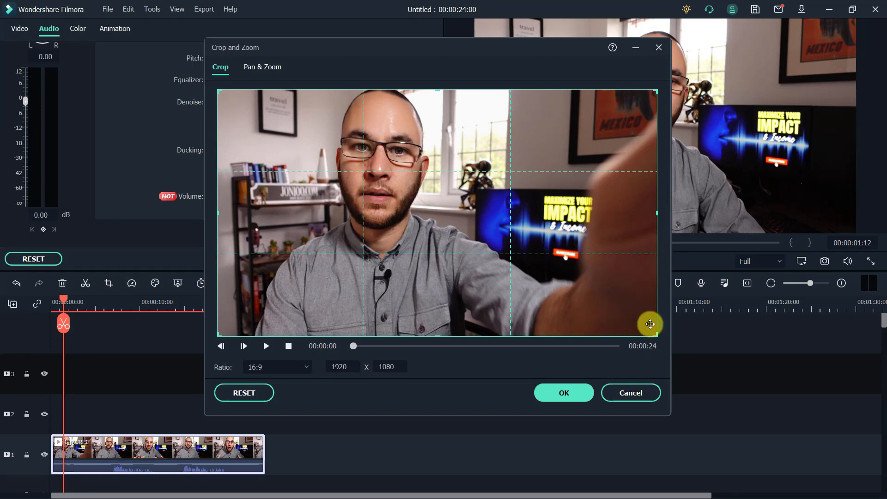
drag(656, 331, 521, 239)
click(561, 396)
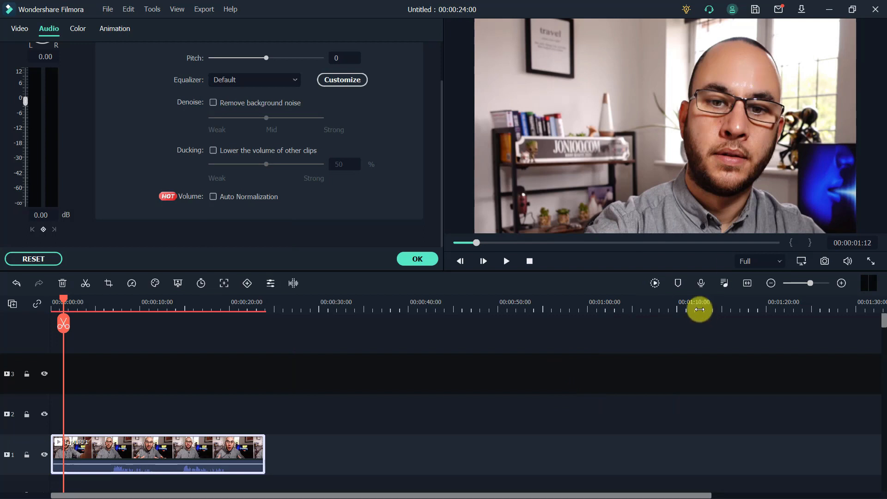
- Reset the crop of the 1_MURF1 clip to the full 1920 x 1080 frame and switch to pan and zoom editing
click(106, 283)
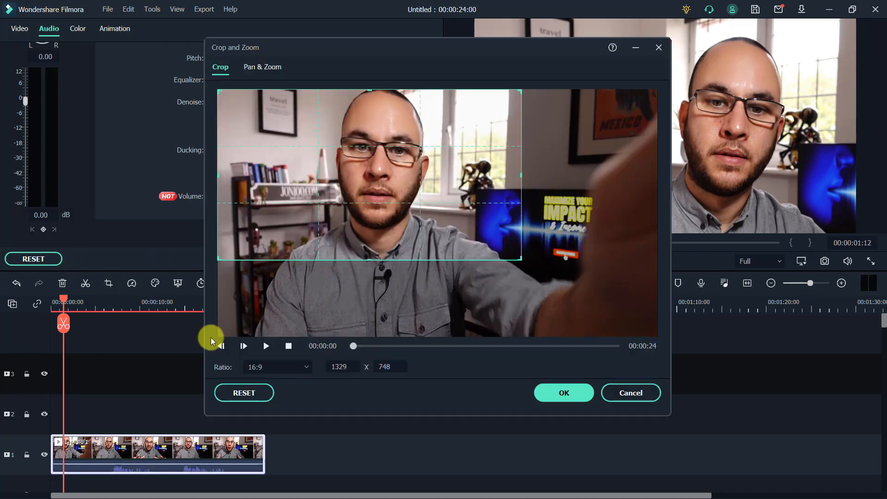
click(235, 393)
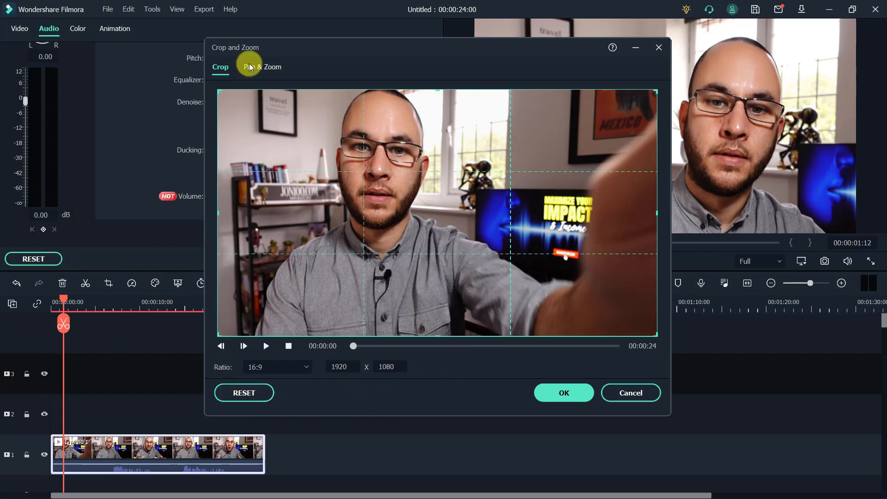
click(263, 67)
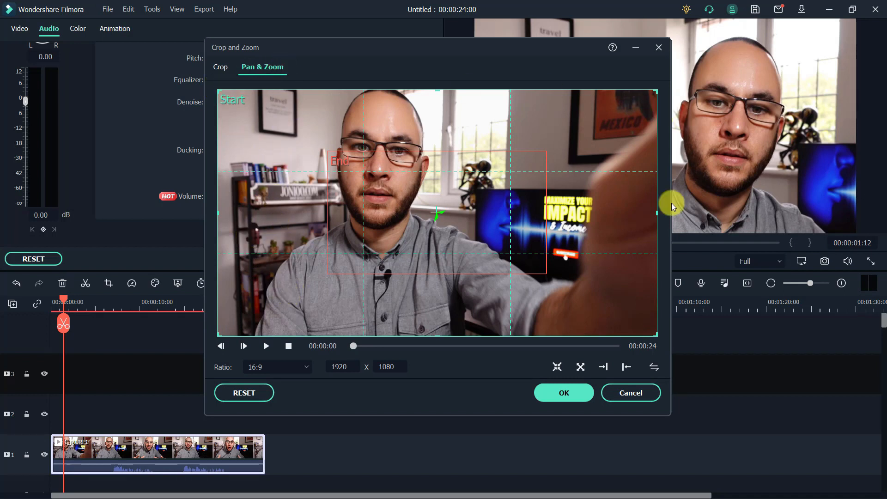
- Resize the pan and zoom End frame to 1238 x 696, place it over the man's face and upper body, and apply it
click(357, 208)
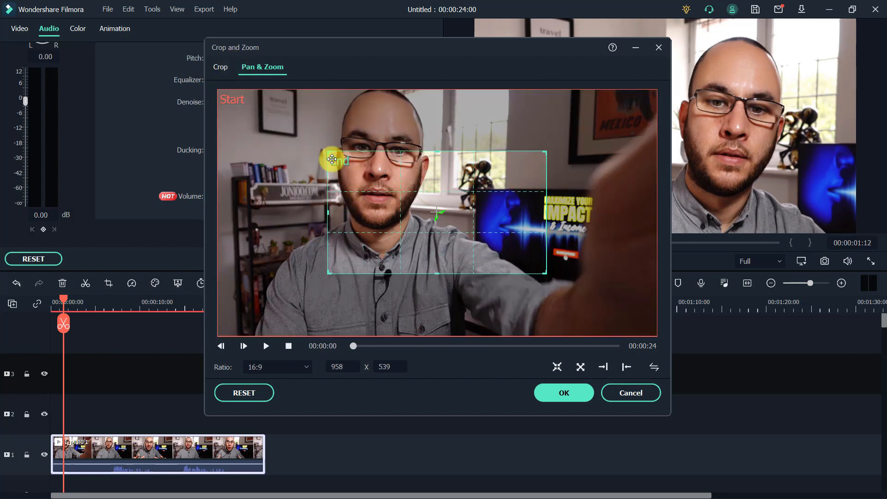
drag(370, 171, 295, 132)
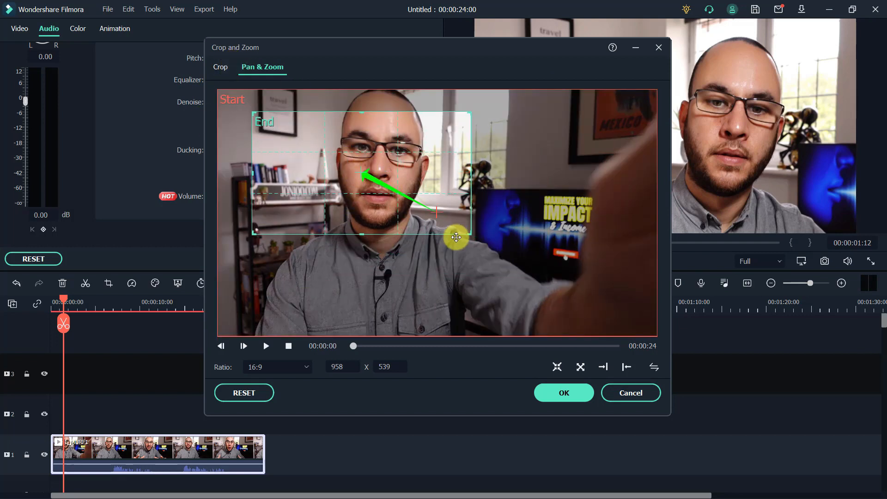
drag(469, 234, 530, 277)
drag(495, 191, 491, 164)
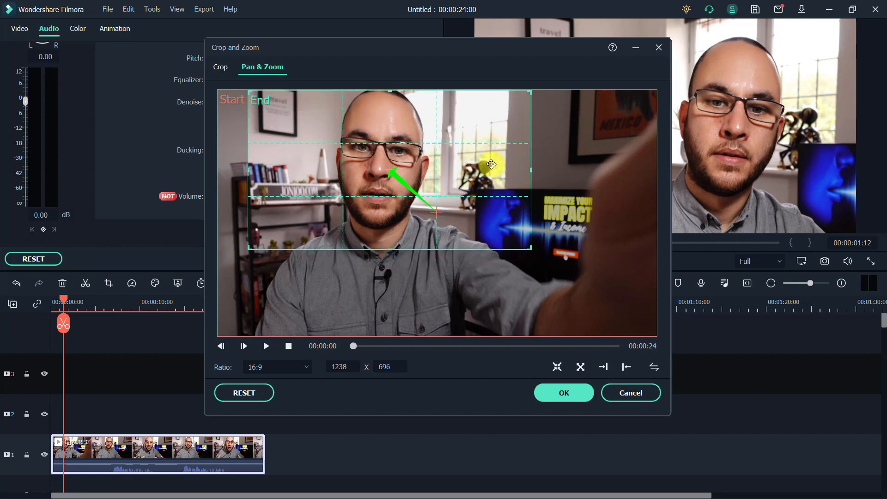
click(568, 394)
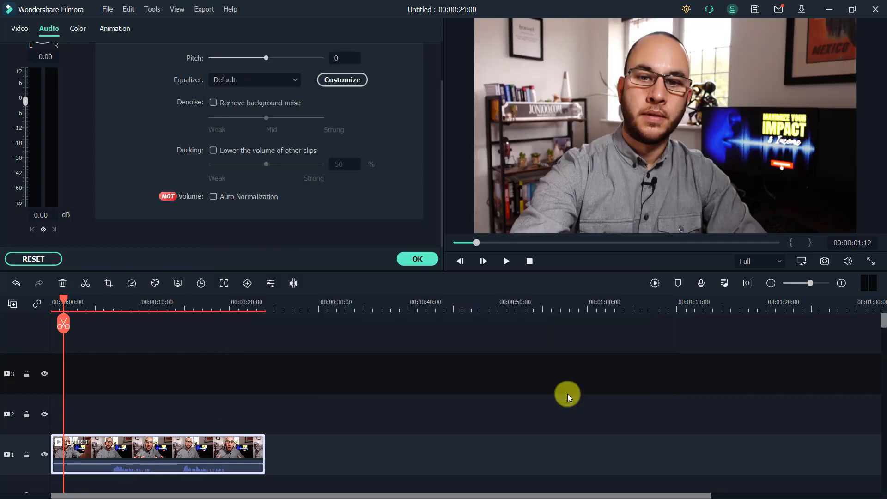
- Play the 1_MURF1 clip from the beginning to review the pan and zoom movement
click(55, 306)
key(space)
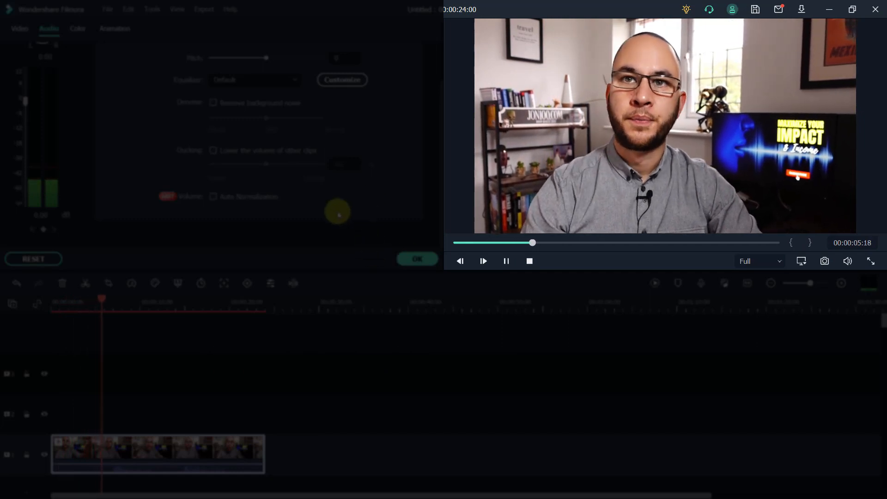
key(space)
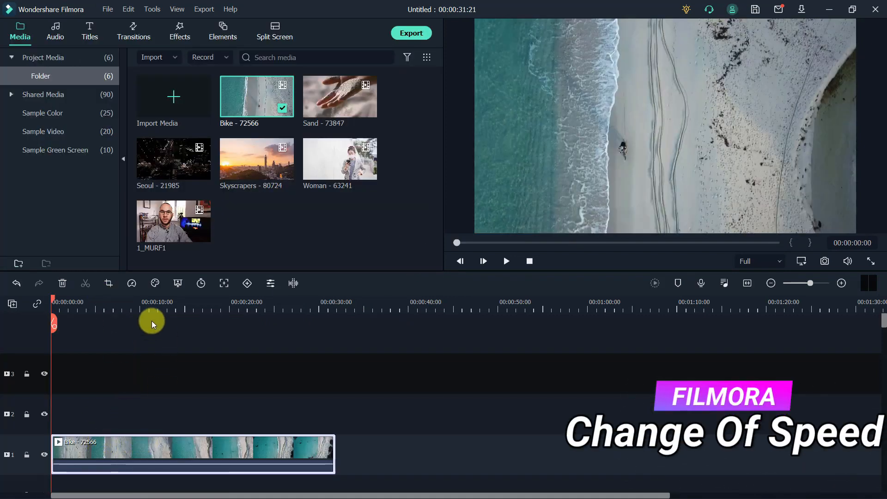
- Play the Bike - 72566 clip from 00:00:07:15 and open the clip's settings
click(119, 305)
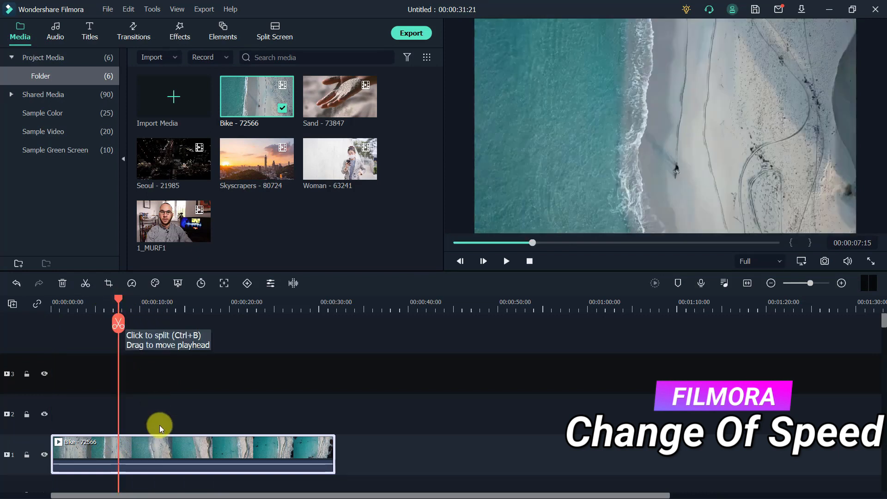
key(space)
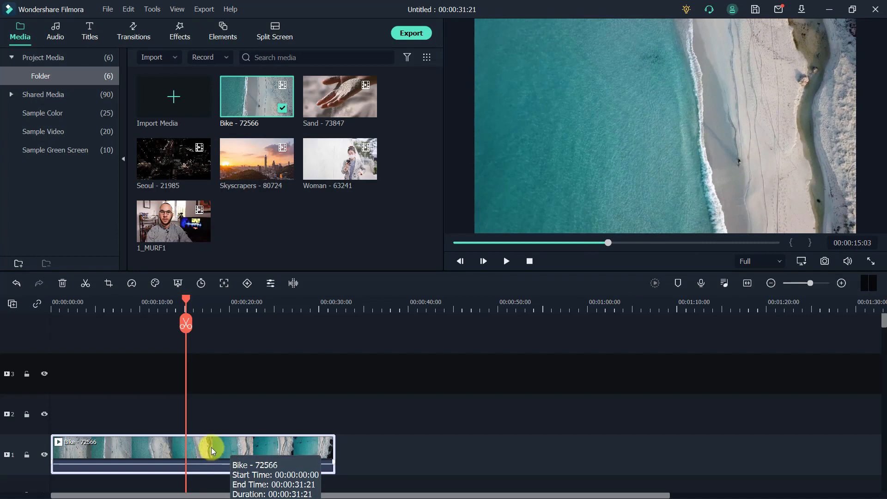
double_click(212, 447)
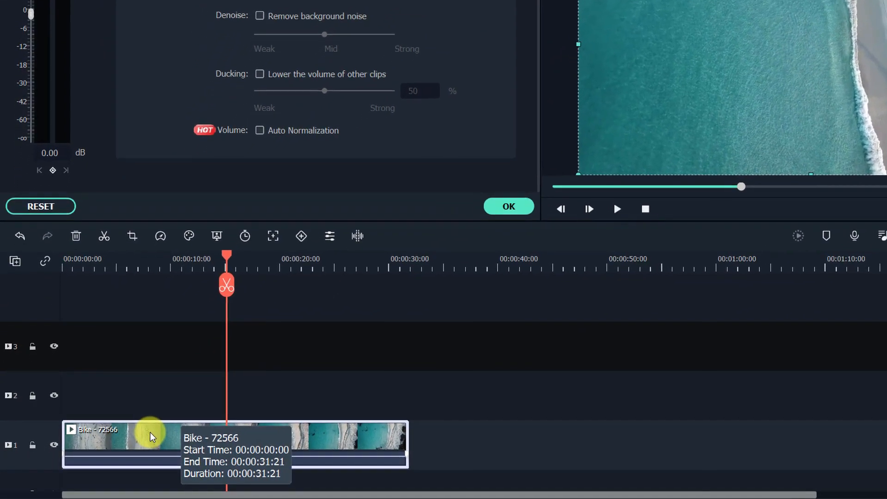
- Speed up the Bike - 72566 clip to about 7.30x with Custom Speed and play it back from near the beginning
click(163, 238)
mouse_move(250, 289)
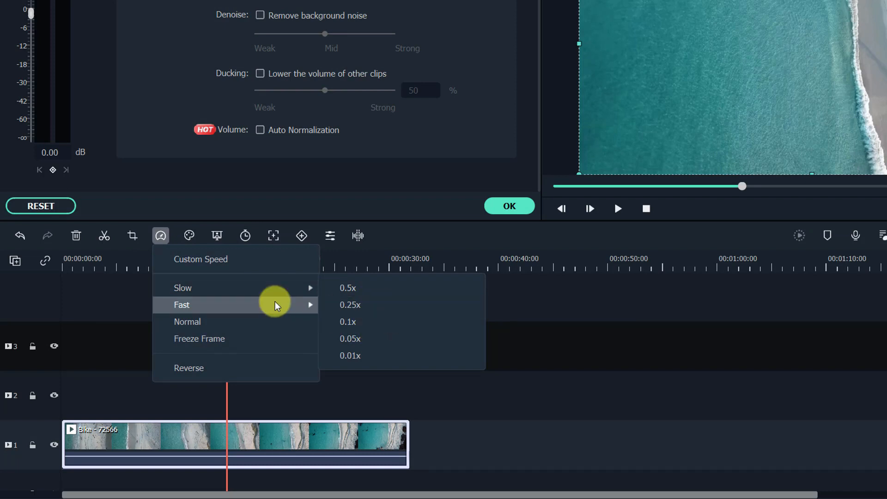
mouse_move(276, 303)
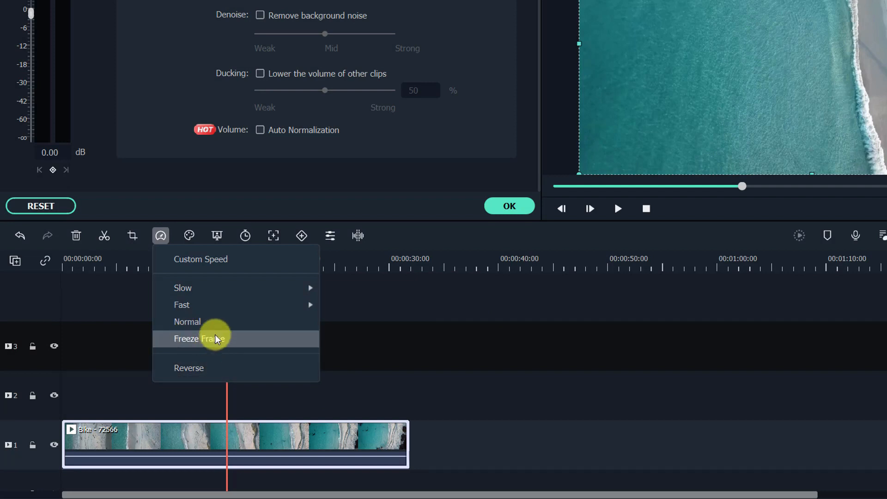
click(207, 259)
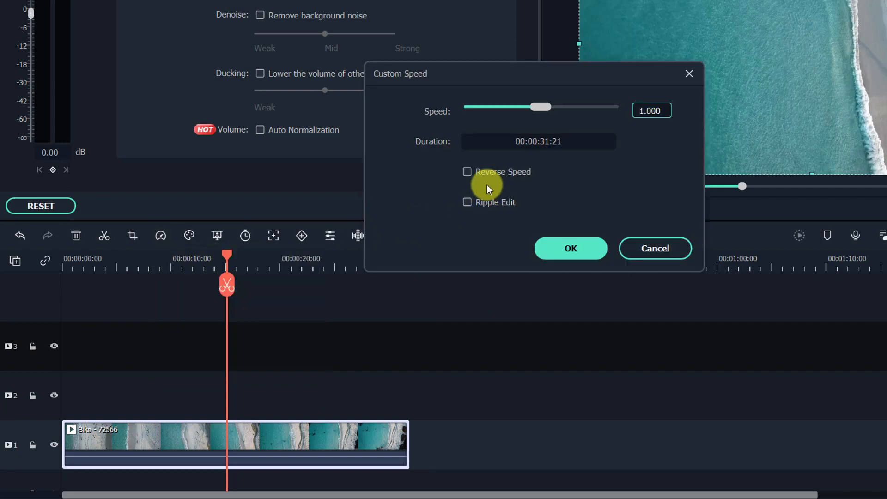
mouse_move(539, 106)
mouse_down()
mouse_move(558, 105)
mouse_move(528, 107)
mouse_move(544, 105)
mouse_up()
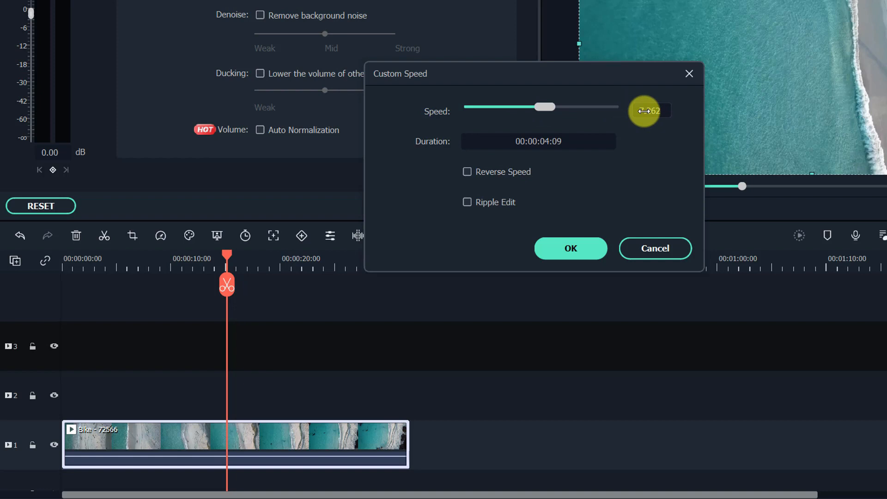
click(579, 248)
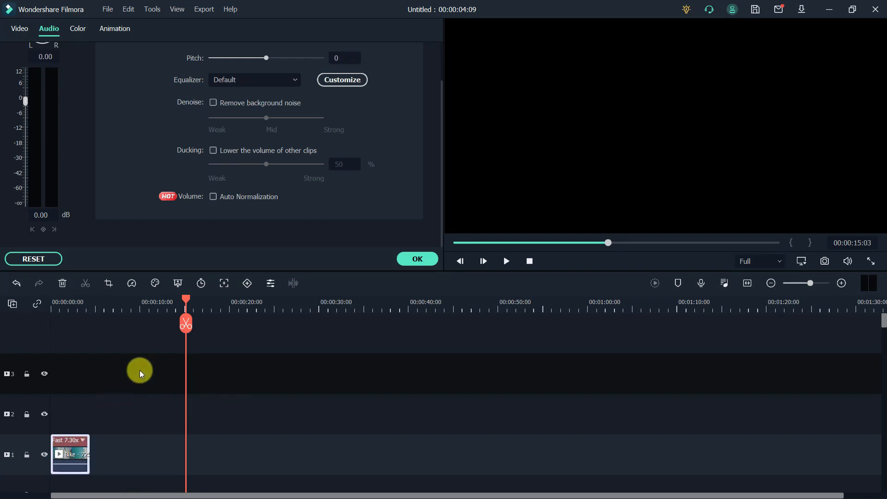
click(54, 303)
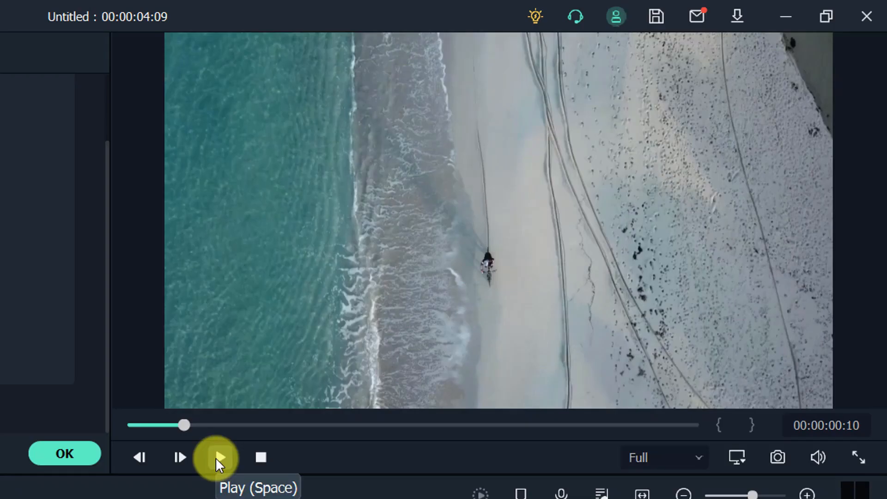
click(505, 262)
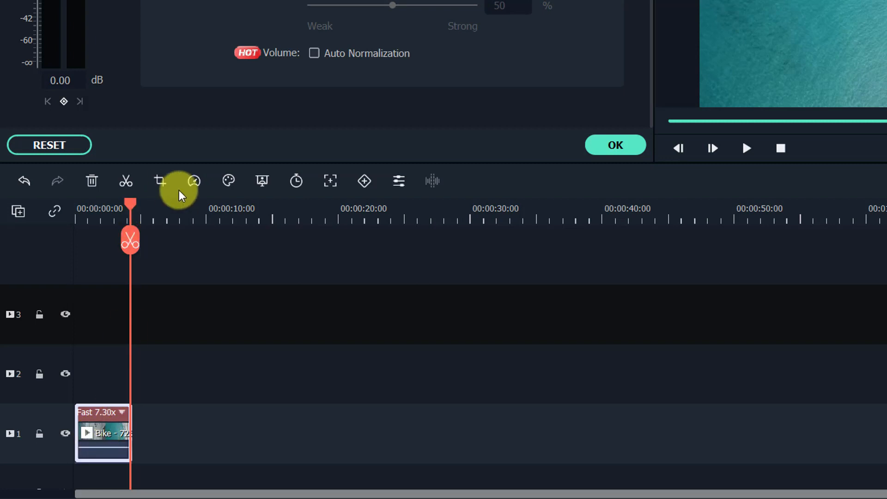
- Slow the Bike - 72566 clip down to 0.5x speed and move the playhead to about 7 seconds
click(199, 181)
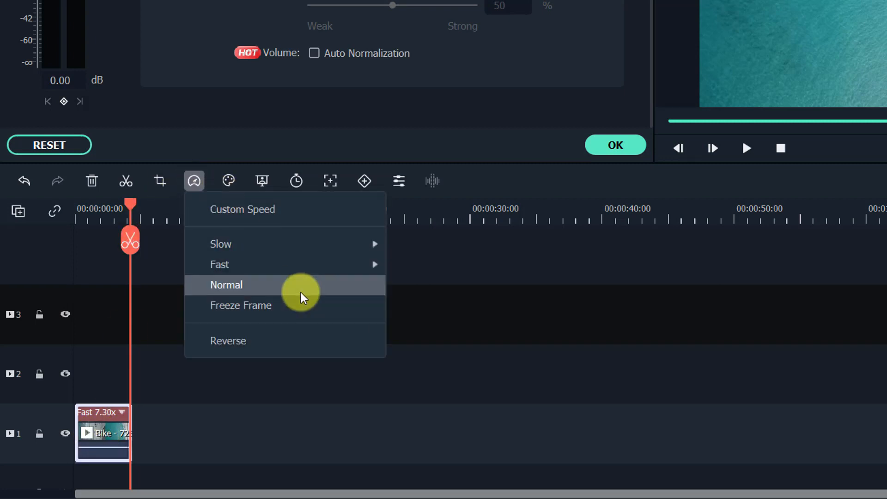
mouse_move(315, 242)
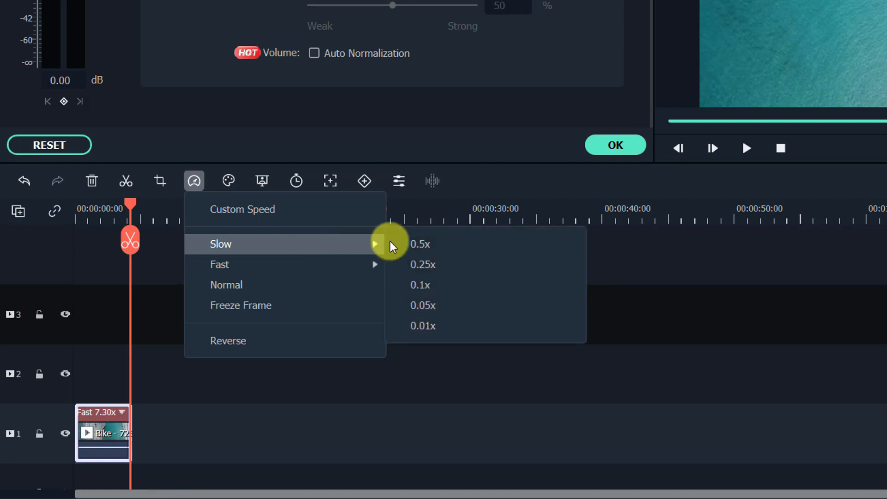
click(442, 244)
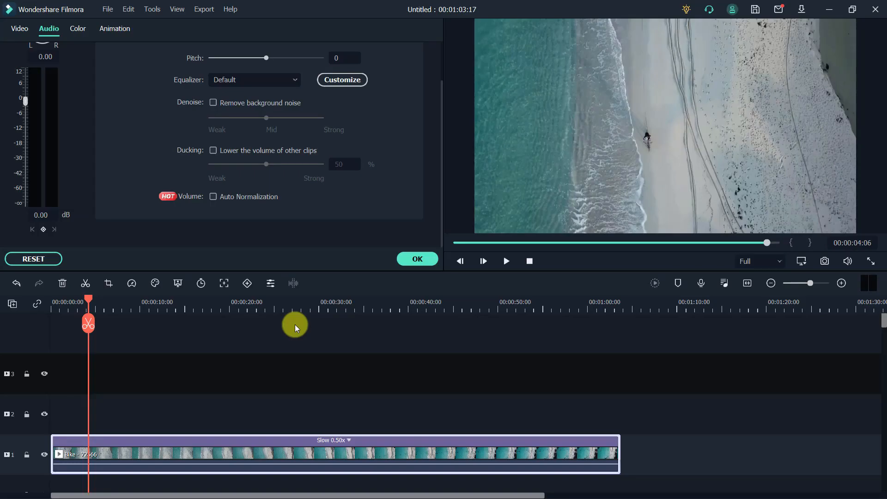
click(114, 305)
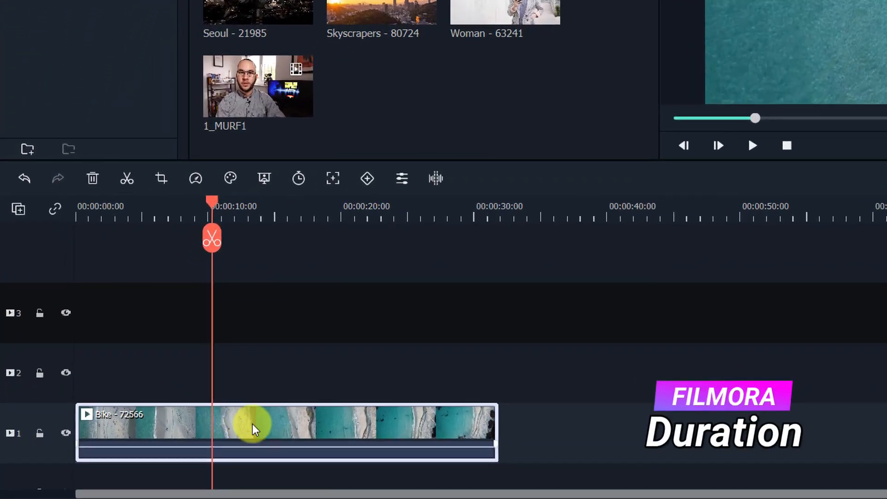
- Trim the end of the Bike - 72566 clip to a duration of 00:00:03:00, and extend it out again to about 30 seconds
mouse_move(388, 440)
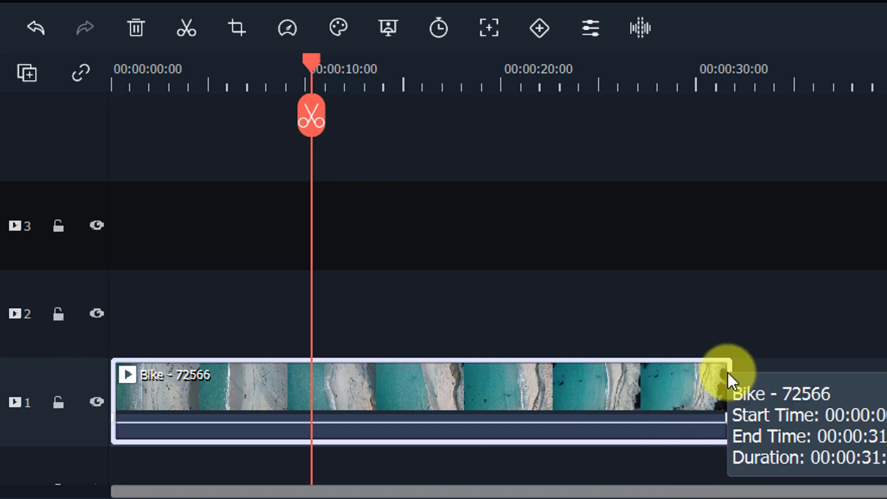
drag(729, 366, 168, 378)
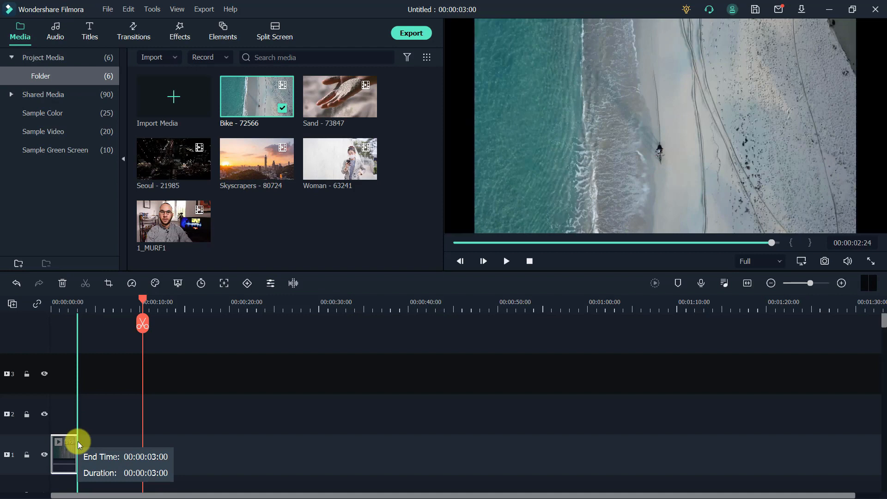
drag(76, 444, 320, 451)
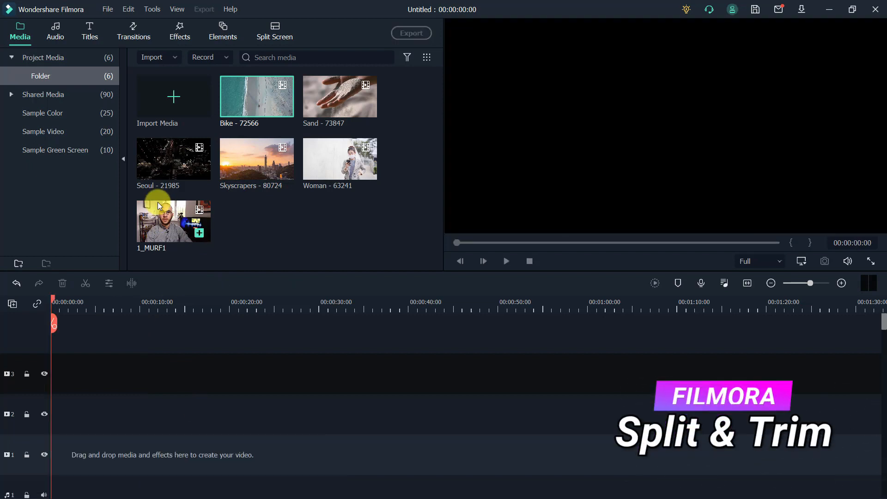
- Place the 1_MURF1 clip at the start of video track 1 and scrub the playhead to just before the first speech waveform
drag(157, 203, 62, 446)
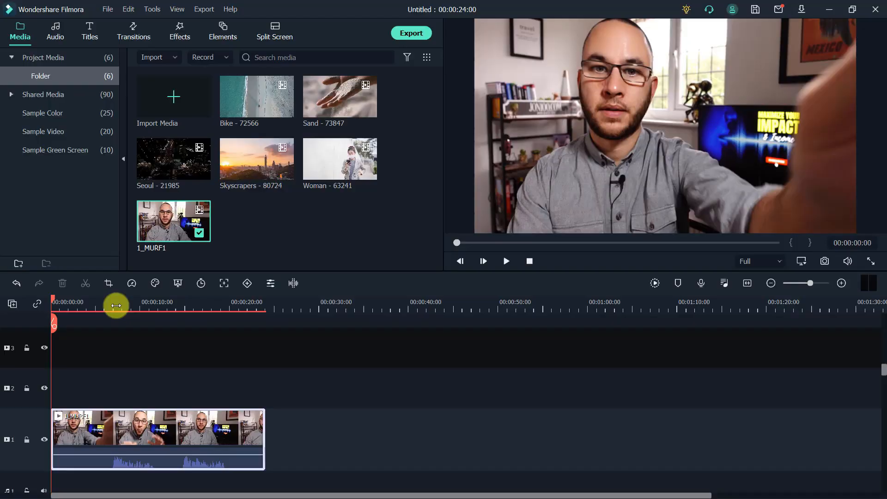
click(250, 90)
drag(116, 300, 110, 300)
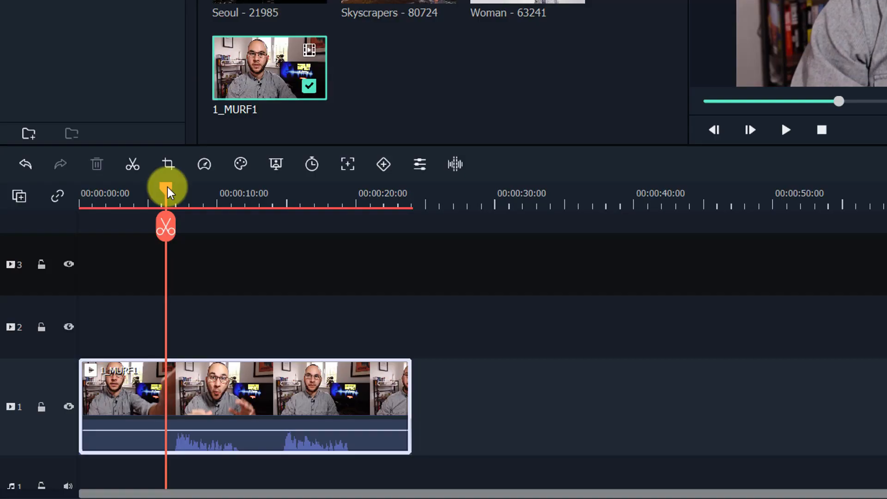
drag(107, 298, 110, 298)
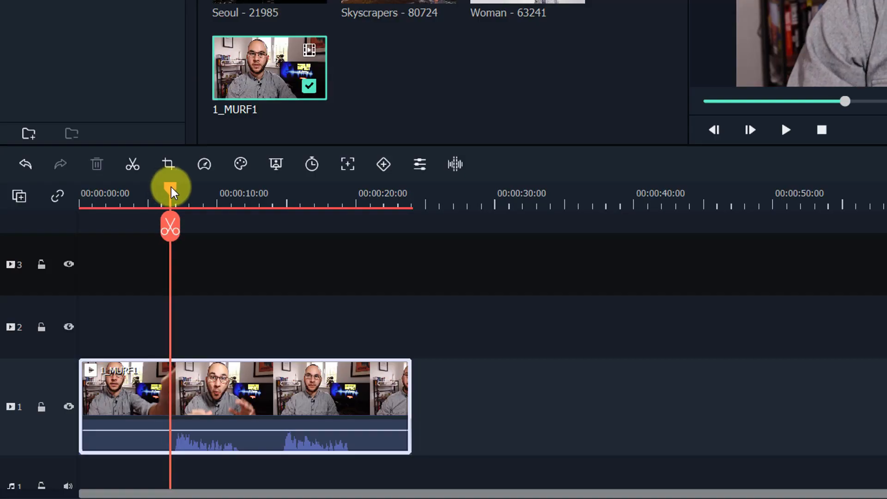
drag(170, 189, 173, 192)
- Split the 1_MURF1 clip on video track 1 at 00:00:11:20 and clear the selection
click(248, 194)
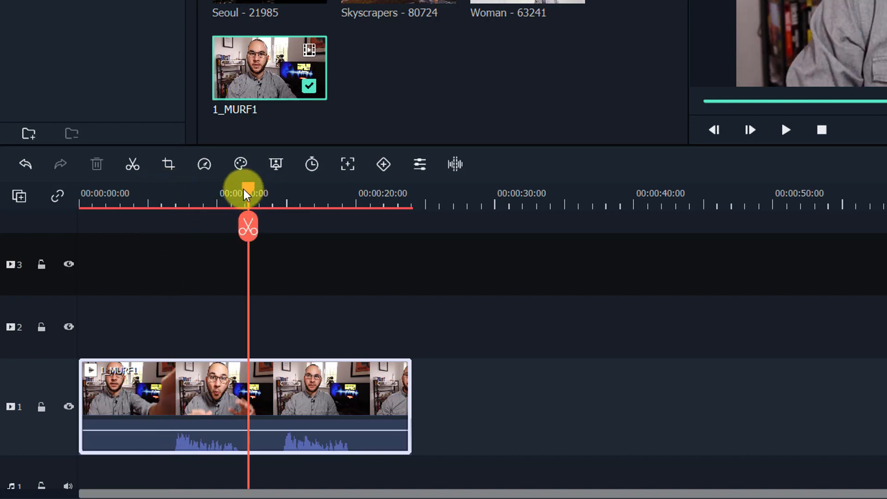
click(243, 190)
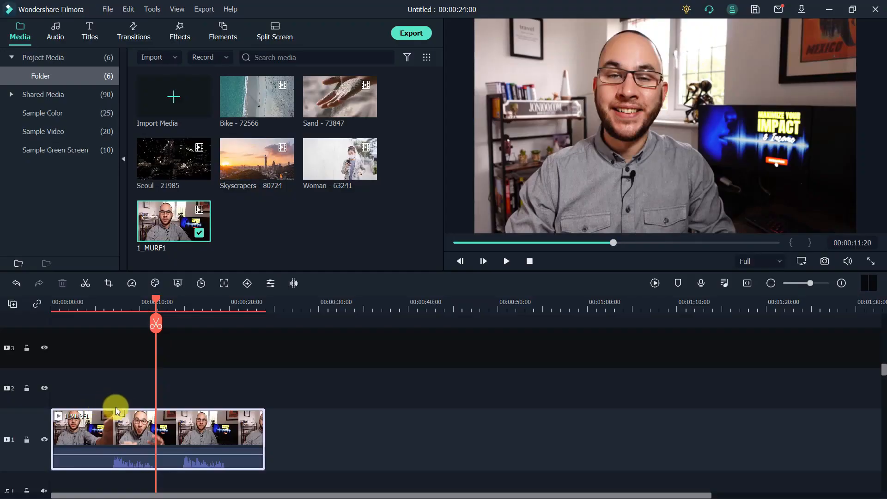
key(ctrl+b)
key(ctrl+b)
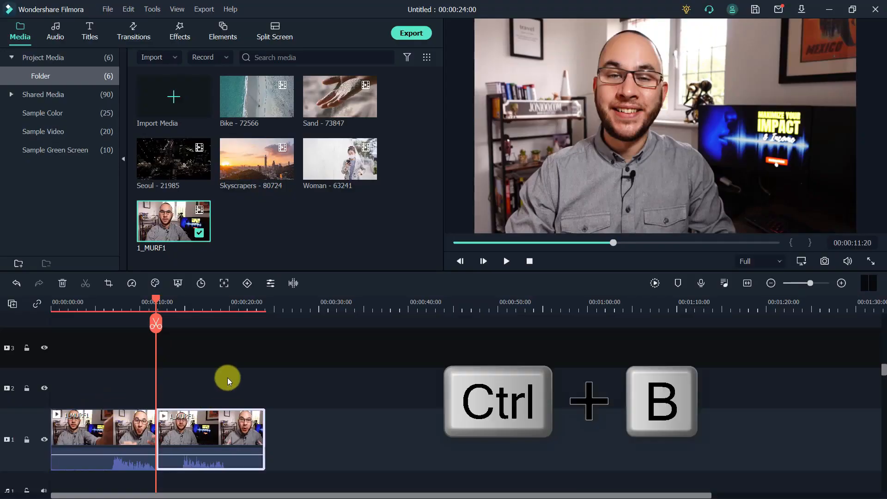
click(225, 371)
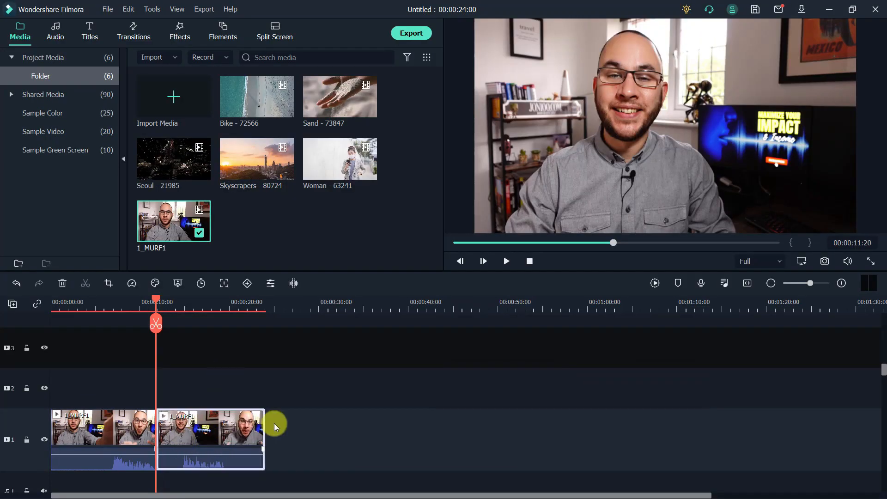
- Scrub back to about 00:00:08:16 and select the two 1_MURF1 segments in turn to check that they are separate clips
drag(156, 304, 128, 303)
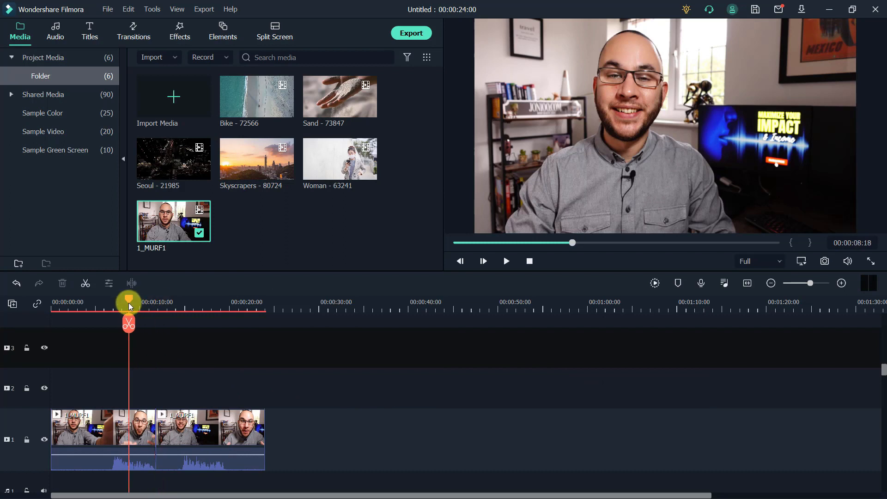
click(186, 418)
click(139, 422)
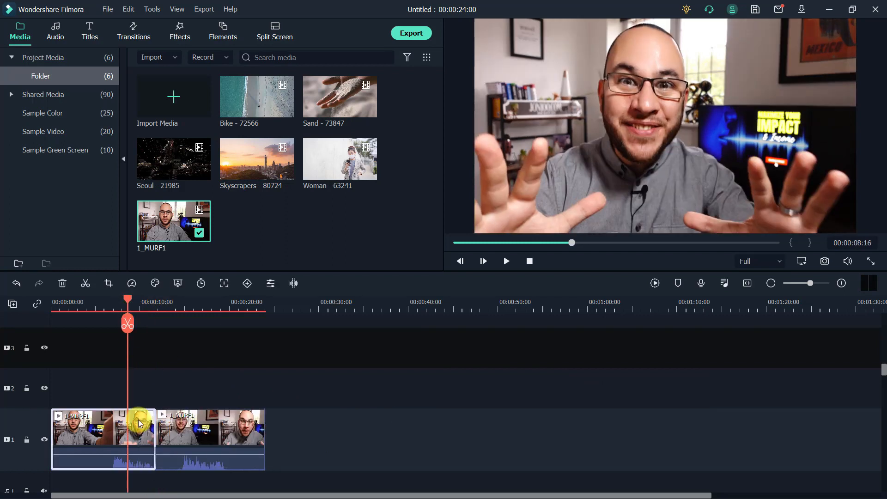
- Split the second 1_MURF1 segment at 00:00:14:13, just before its speech begins, and delete the short silent piece ahead of the cut
click(167, 422)
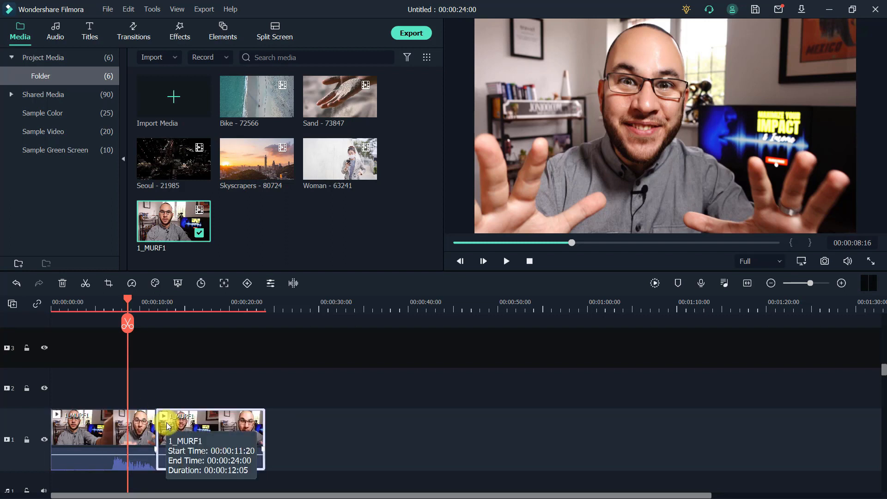
click(189, 299)
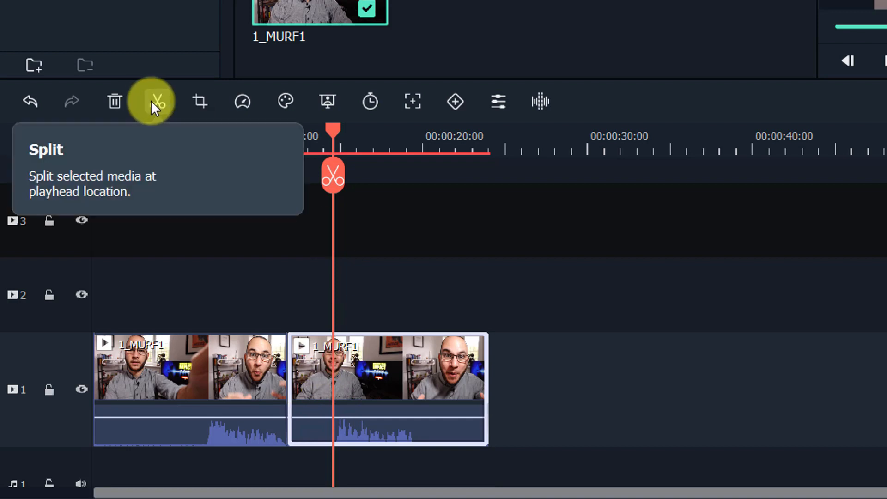
click(330, 177)
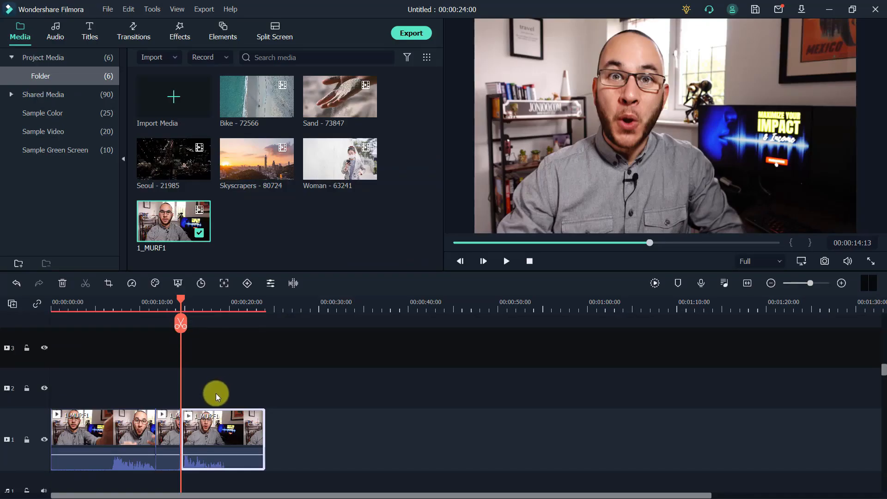
click(164, 421)
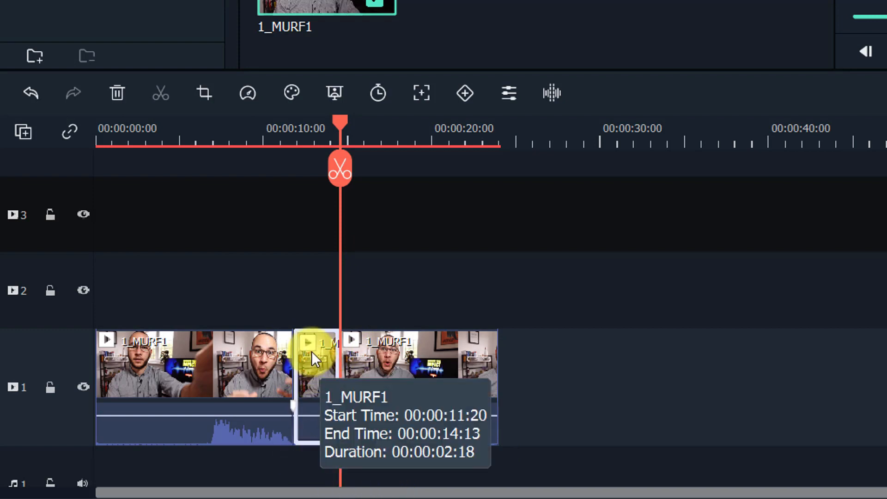
click(111, 97)
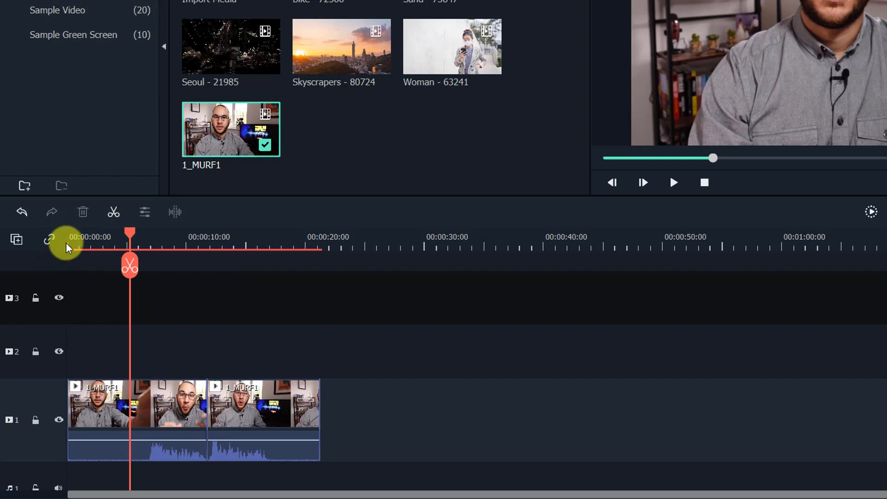
- Split the first 1_MURF1 segment at 00:00:06:18, where the speech waveform starts, and delete the silent opening piece
click(135, 235)
click(146, 236)
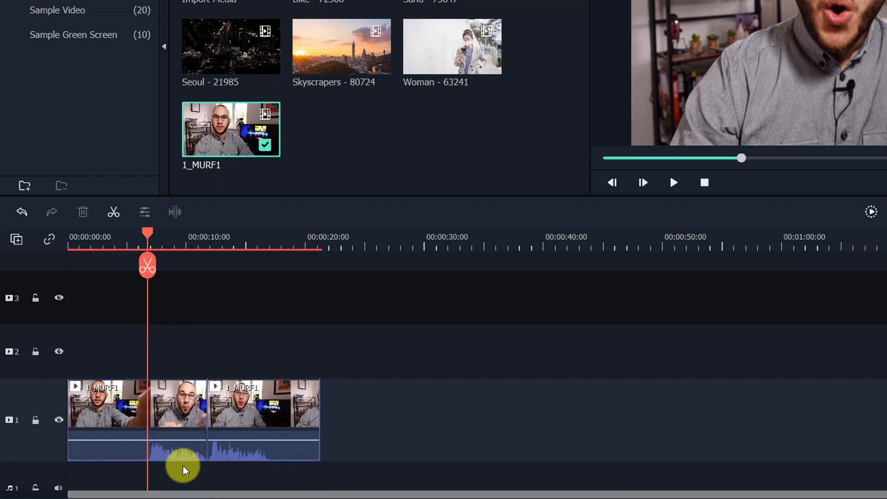
click(103, 408)
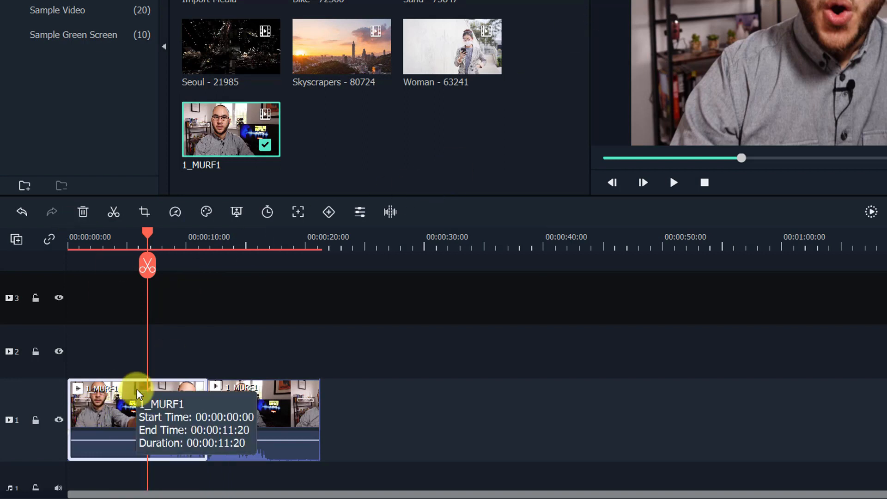
click(147, 266)
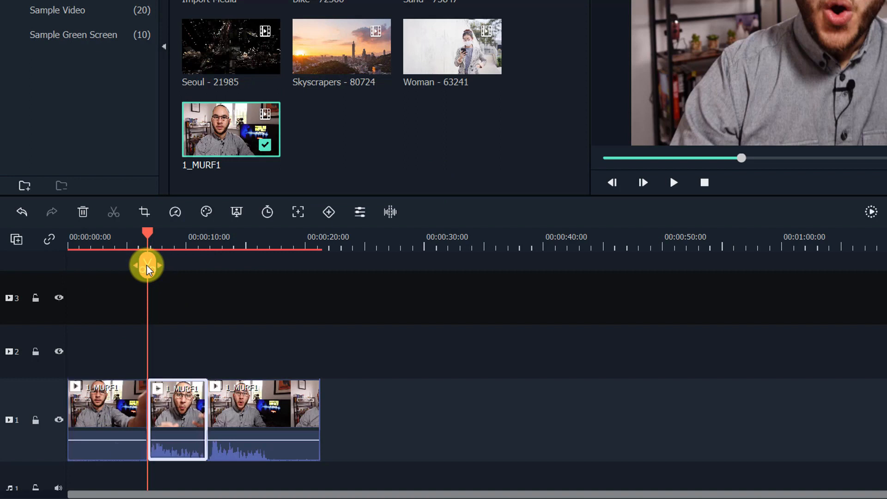
click(94, 402)
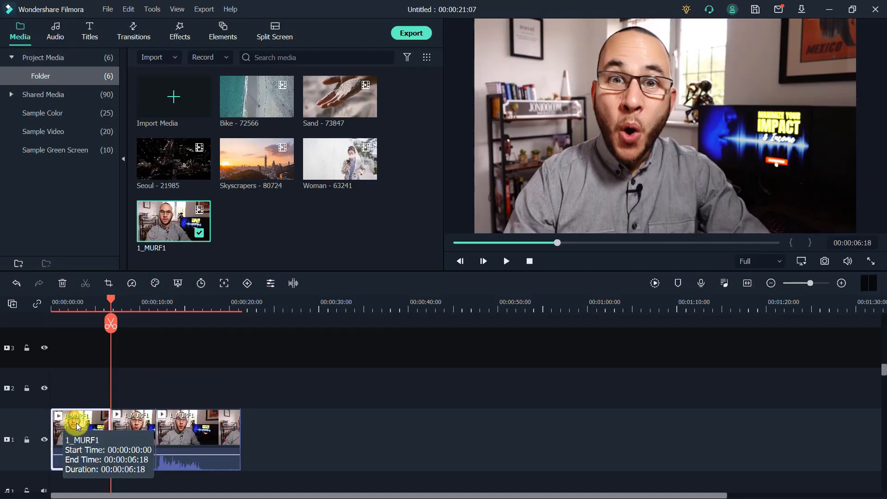
click(62, 283)
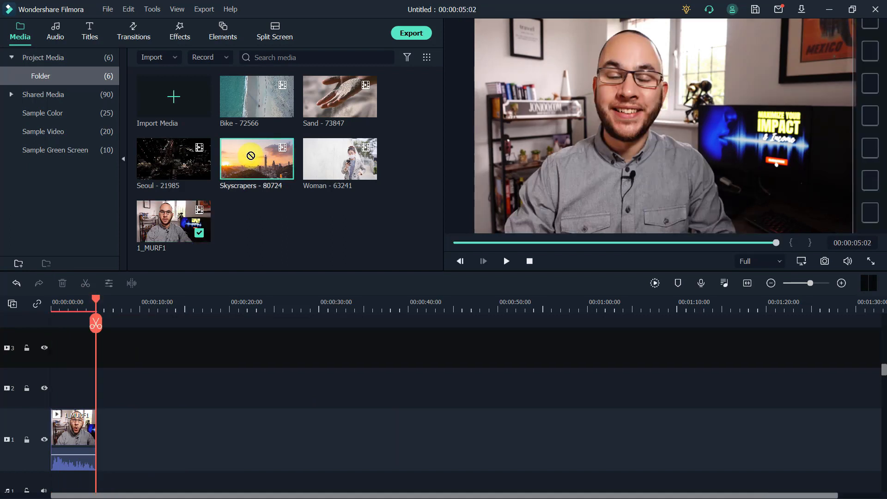
- Place the Skyscrapers - 80724 clip directly after 1_MURF1 on video track 1 and play back across the cut
drag(257, 159, 101, 453)
click(79, 305)
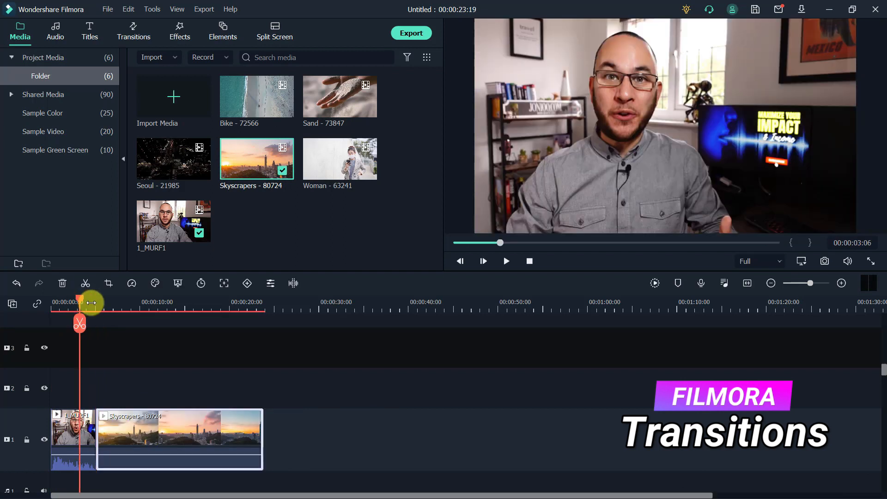
click(91, 303)
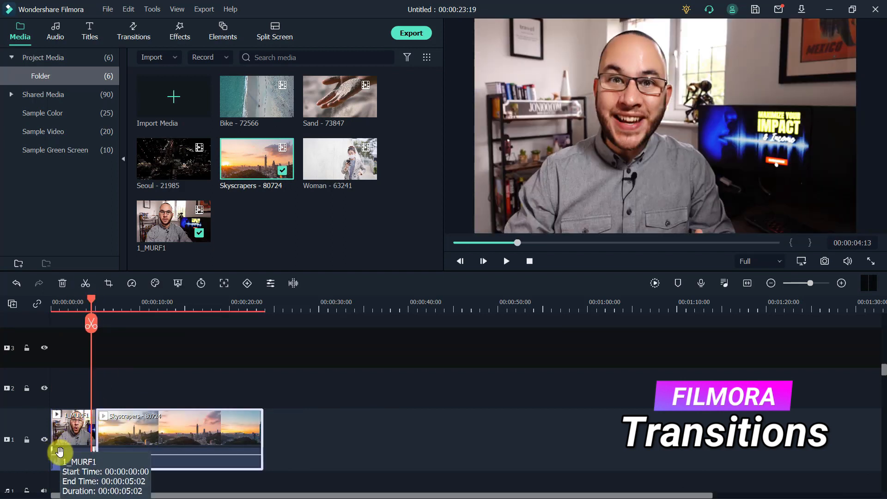
click(76, 421)
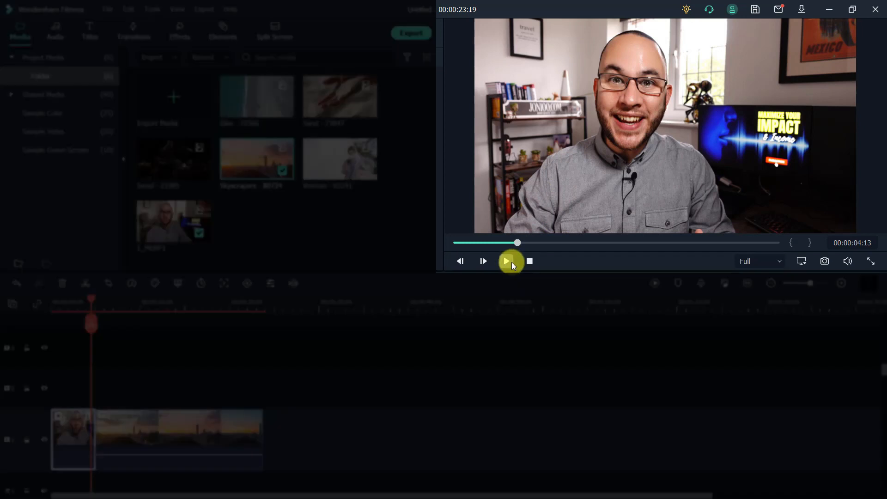
click(510, 262)
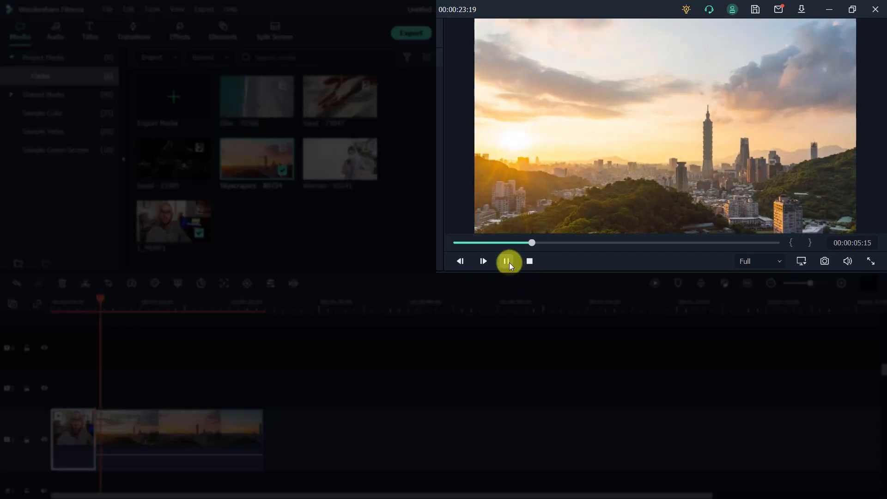
click(506, 261)
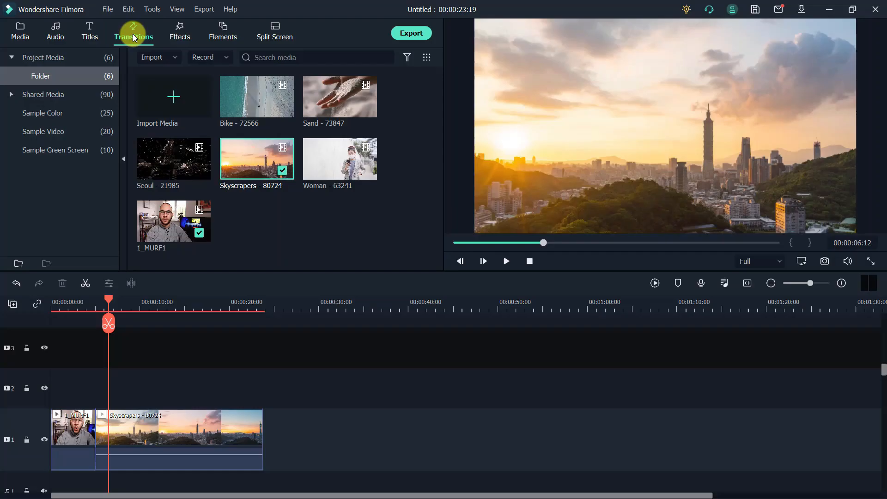
- Add the Fade transition from the favorites between 1_MURF1 and Skyscrapers - 80724, and extend its duration to 00:00:02:20
click(133, 36)
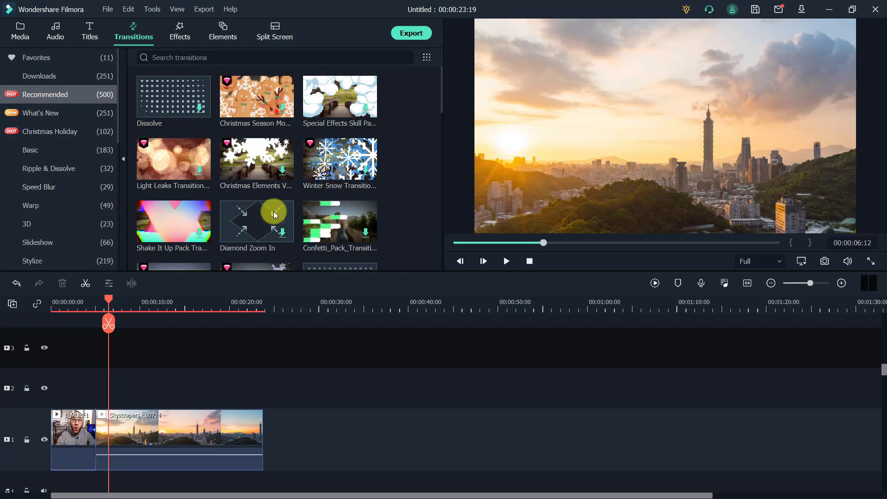
click(74, 57)
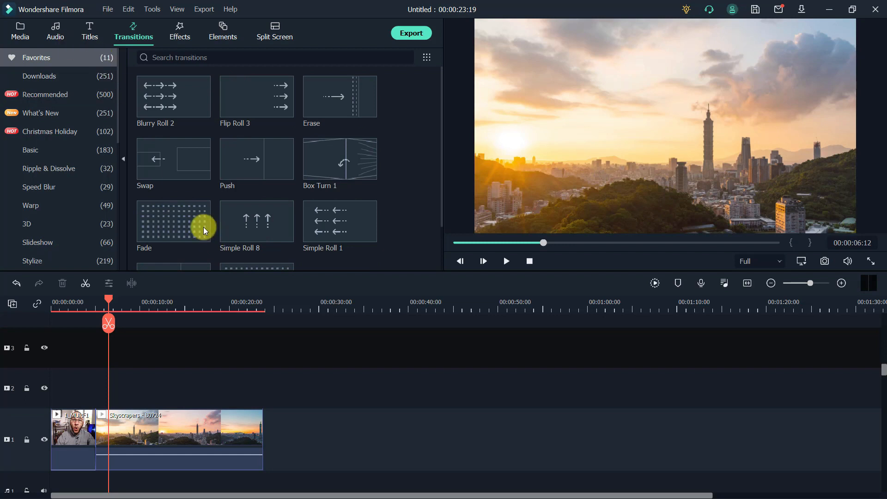
mouse_move(171, 221)
mouse_down()
mouse_move(123, 370)
mouse_move(166, 215)
mouse_up()
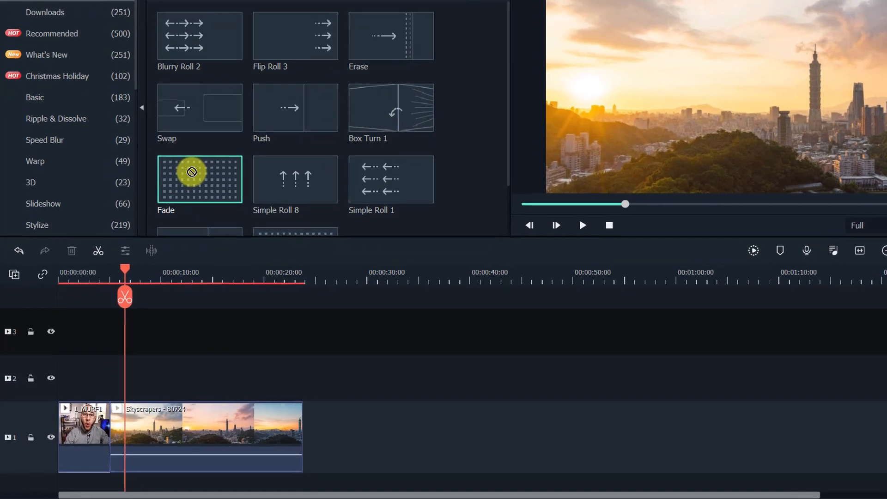
mouse_move(192, 171)
mouse_down()
mouse_move(114, 399)
mouse_move(113, 436)
mouse_move(141, 421)
mouse_up()
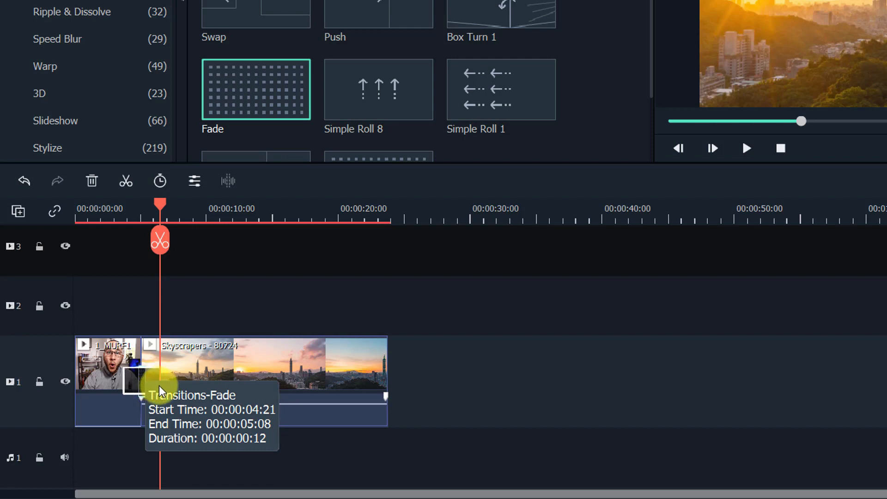
click(132, 310)
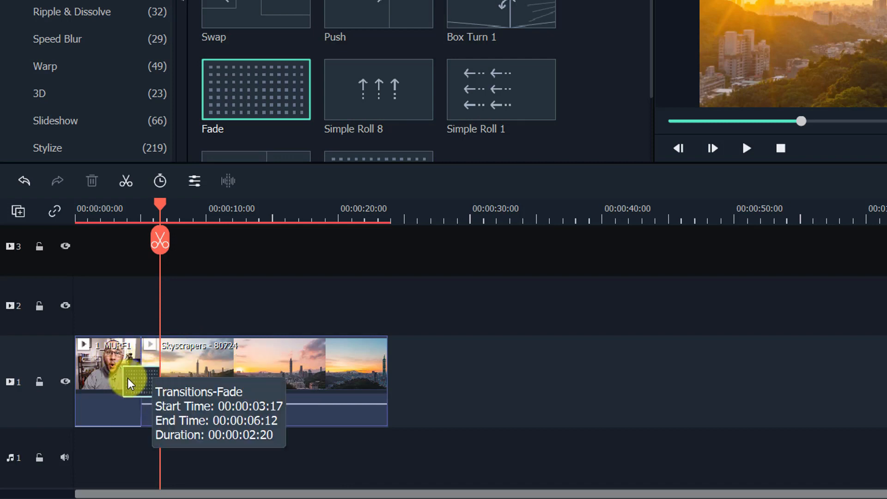
- Preview the Fade transition between the two clips and replace it with the Push transition
click(114, 221)
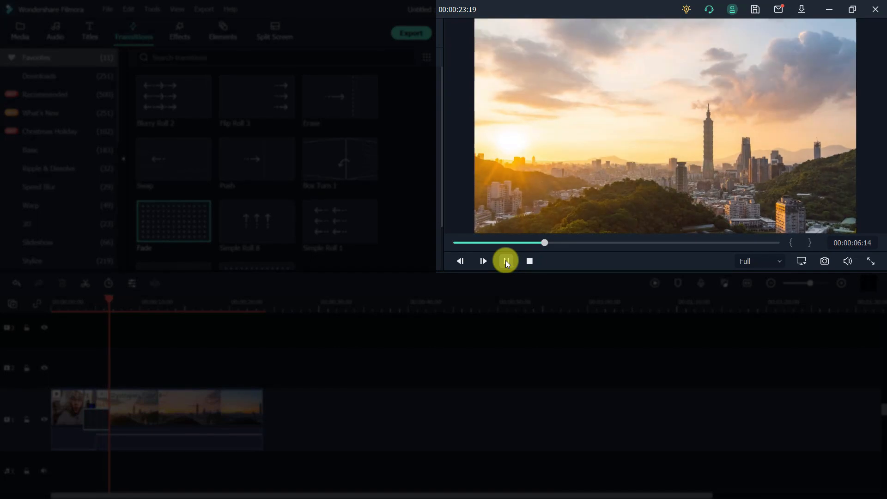
click(505, 260)
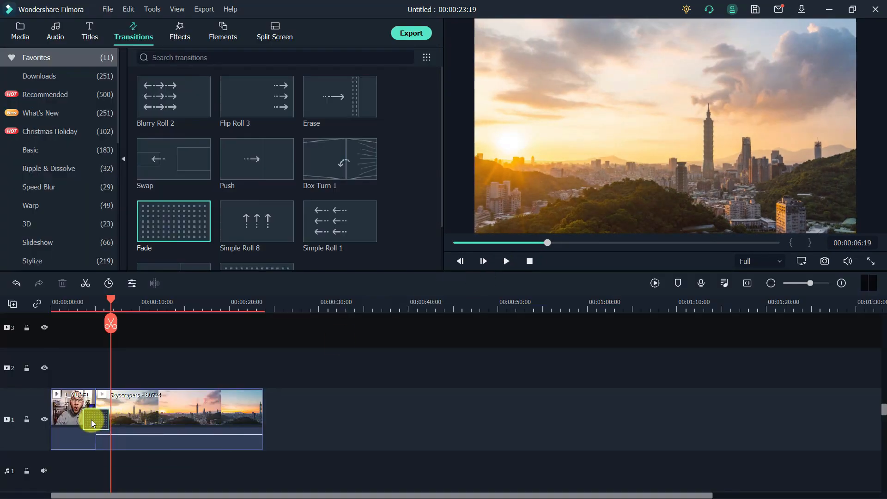
key(Delete)
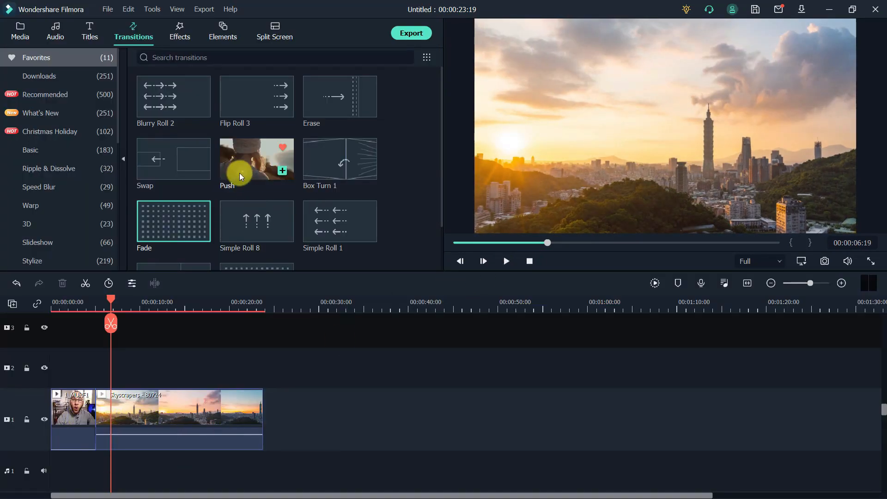
drag(246, 151, 95, 413)
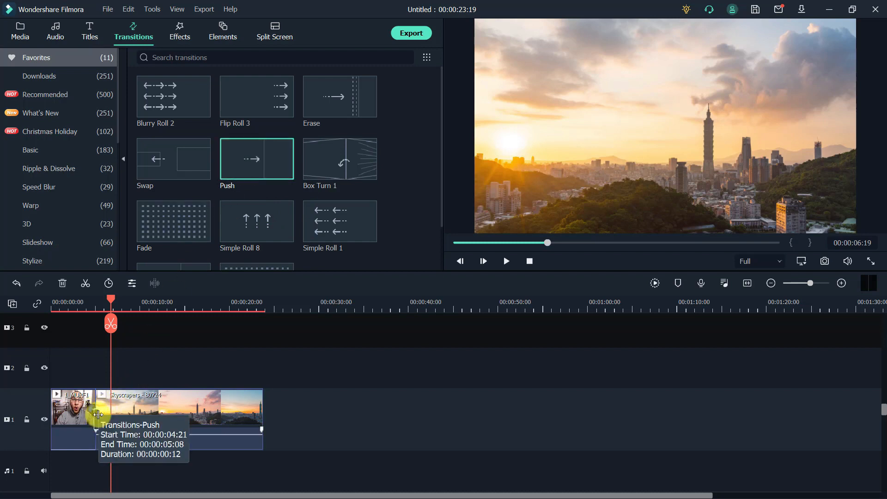
- Play back the Push transition from just before the cut between 1_MURF1 and Skyscrapers - 80724
click(88, 307)
drag(89, 308, 82, 302)
click(510, 261)
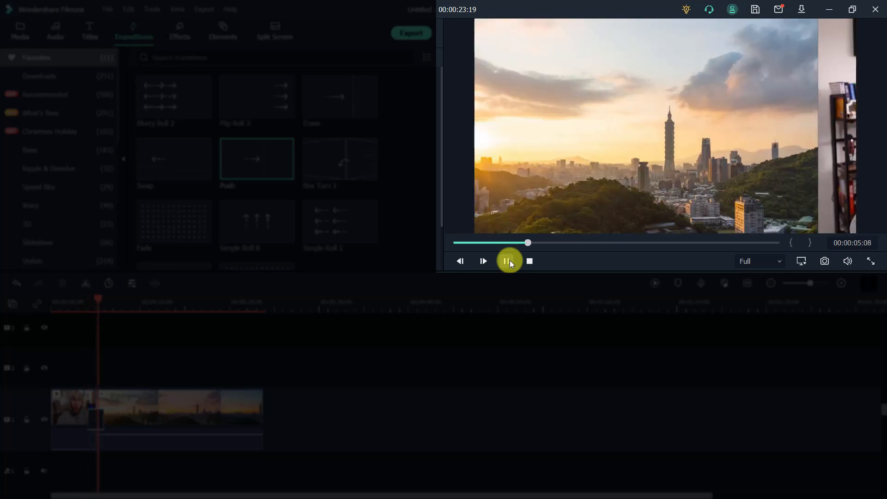
click(509, 261)
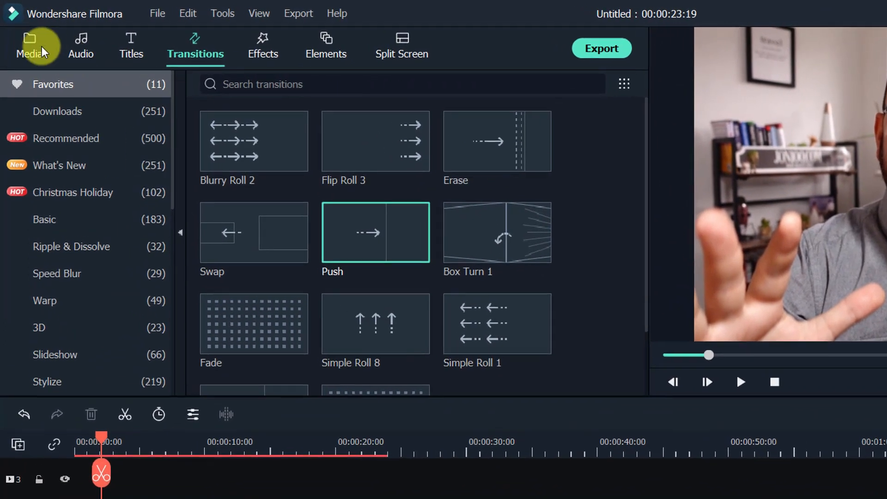
- Place the Facebook logo image $100 A DAY (2) from the shared media on video track 2, starting at 00:00:02:02
click(43, 52)
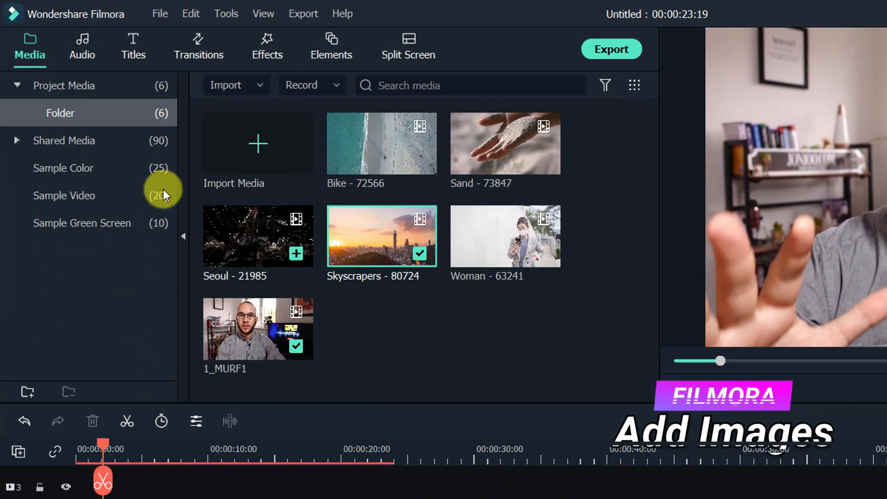
click(85, 145)
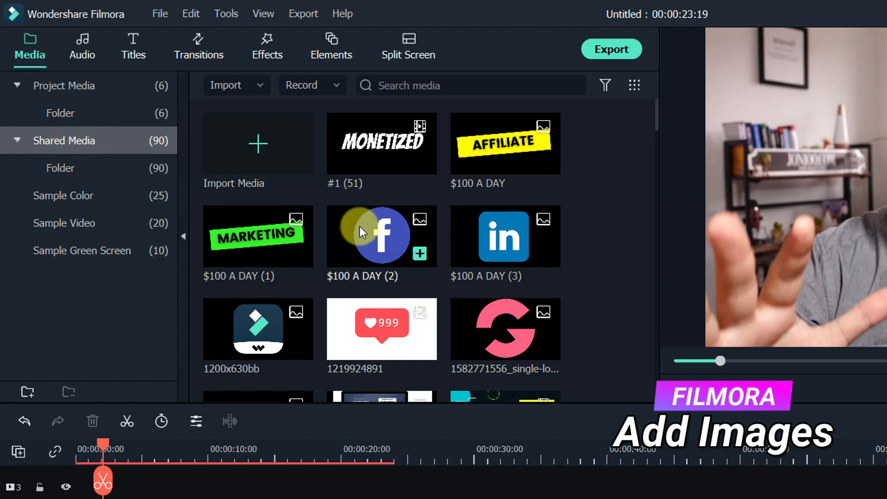
click(379, 250)
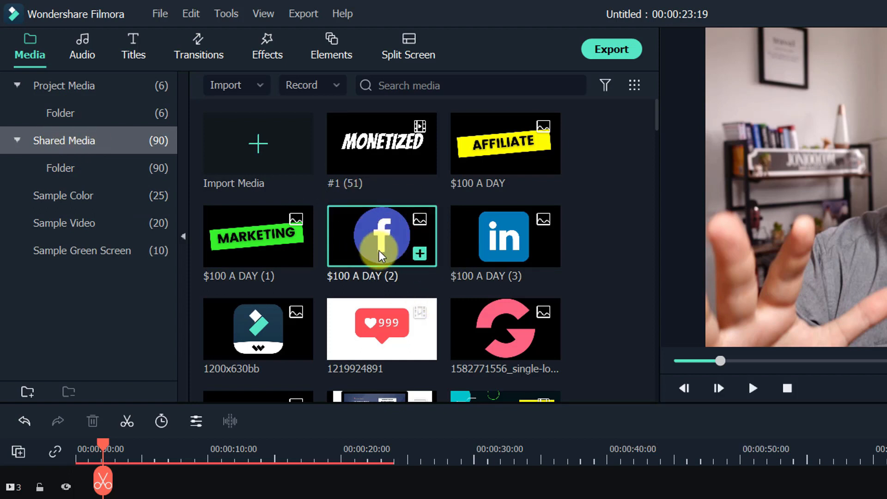
double_click(379, 250)
drag(259, 156, 87, 368)
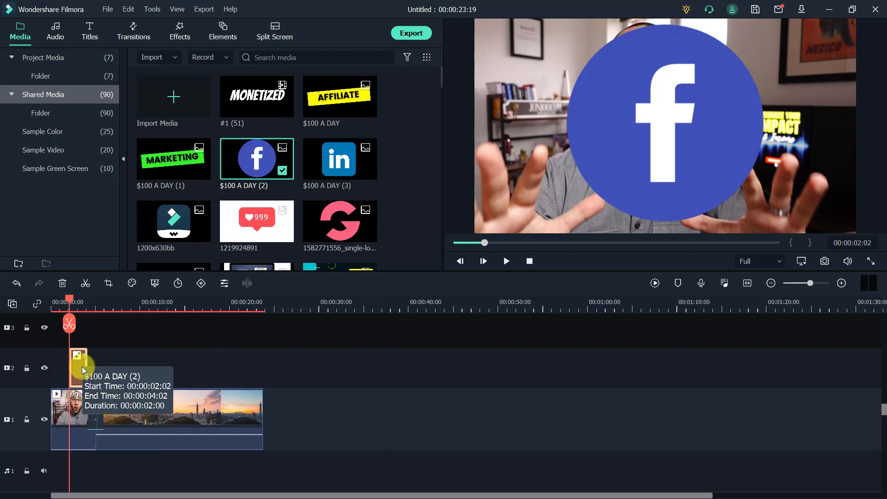
mouse_move(78, 366)
mouse_down()
mouse_move(65, 476)
mouse_move(74, 462)
mouse_move(75, 370)
mouse_up()
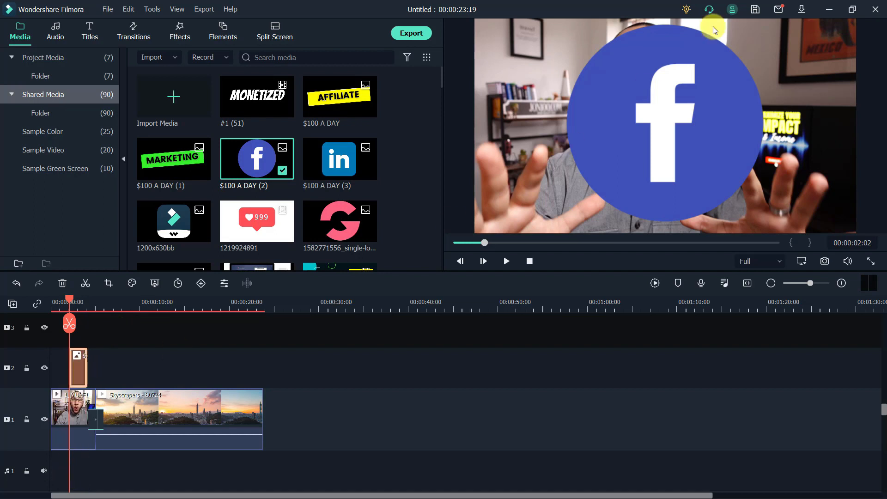
- Shrink the Facebook logo overlay in the preview to about 40% of its size, keeping its lower-right corner in place
click(670, 88)
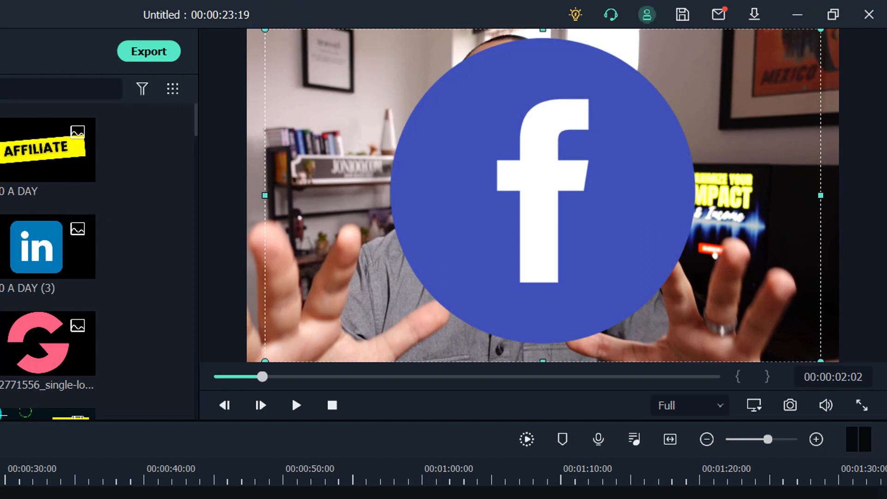
drag(265, 30, 610, 239)
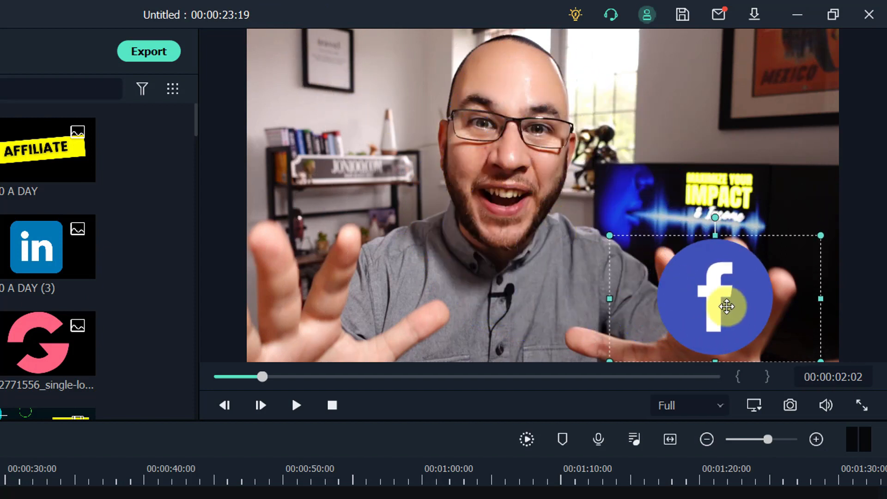
- Move the Facebook logo overlay to the upper-right corner of the picture and check it at 00:00:03:06
drag(716, 301, 723, 116)
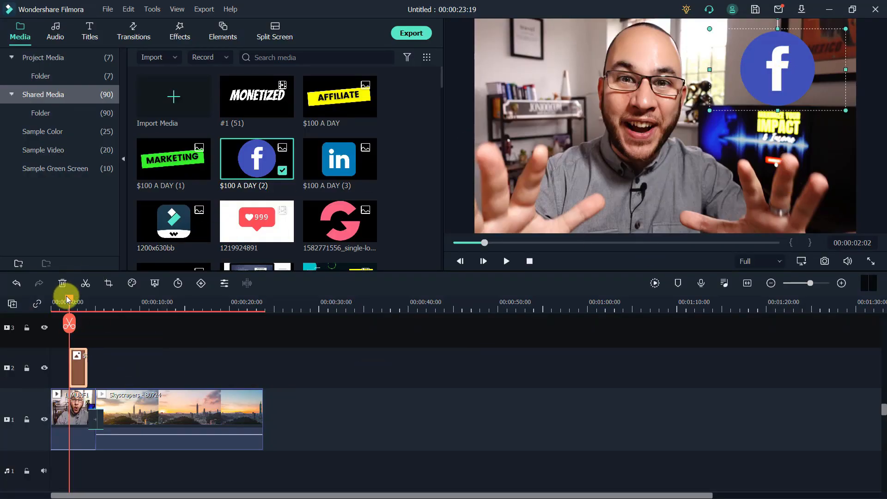
drag(69, 300, 65, 297)
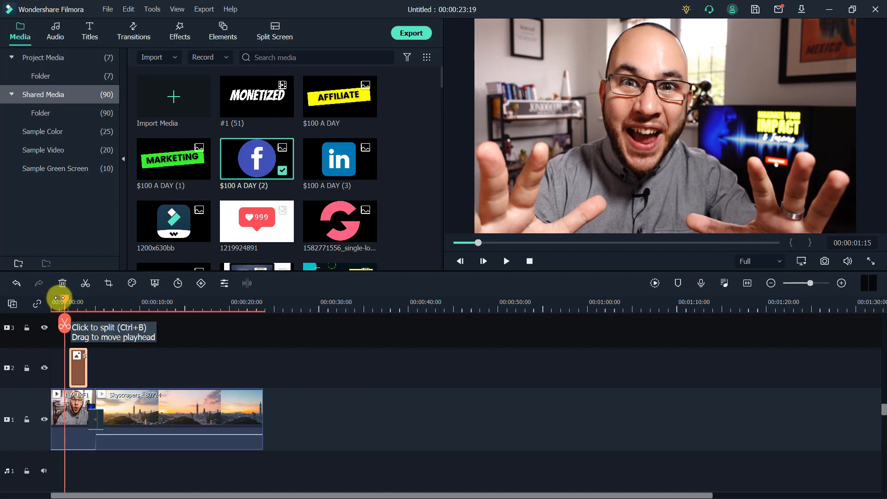
click(80, 304)
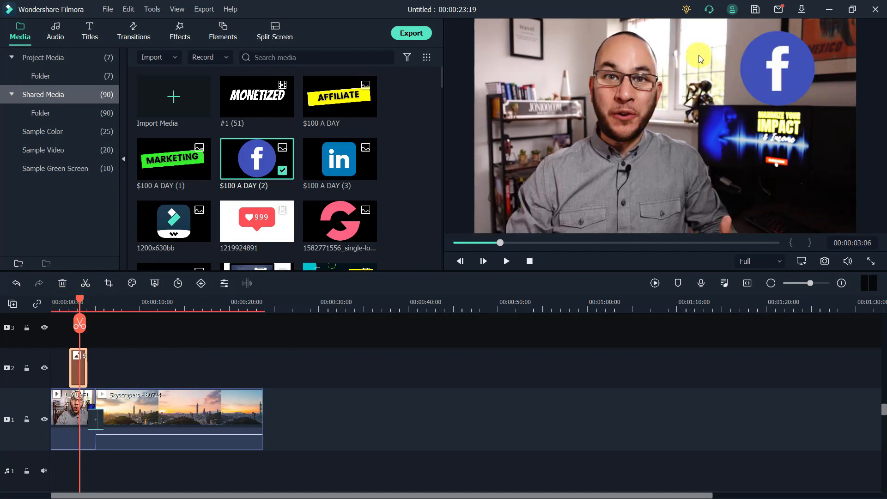
- Apply the Boom! animation from the legacy preset motions to the Facebook logo overlay
click(787, 59)
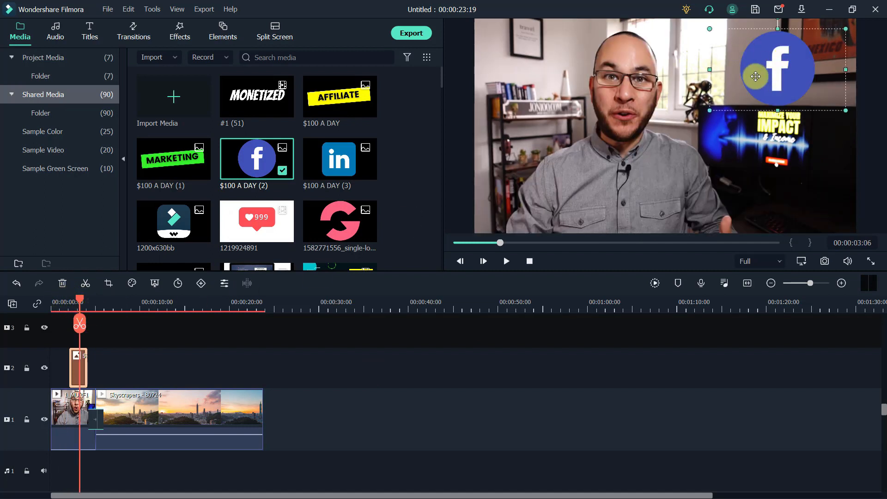
double_click(763, 82)
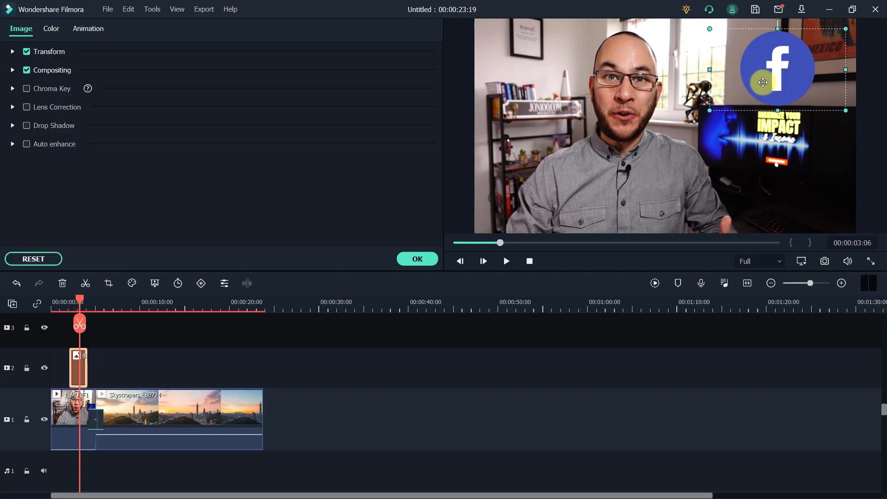
click(84, 35)
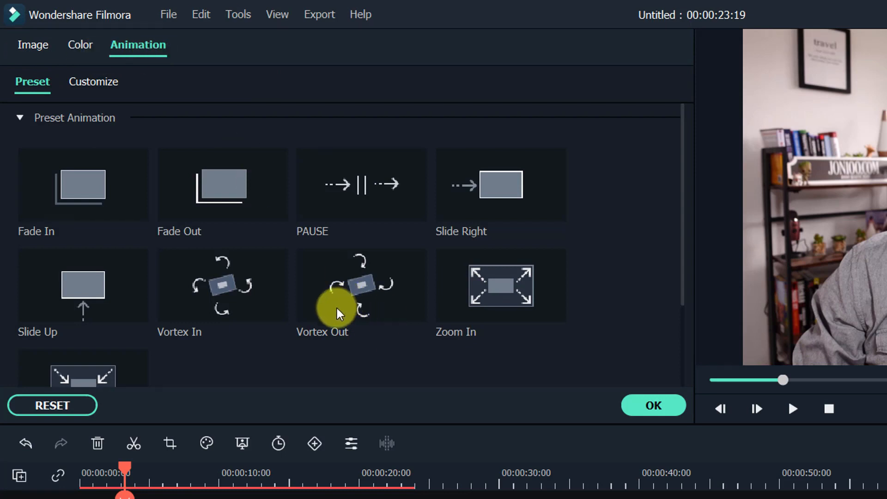
scroll(182, 315, down, 2)
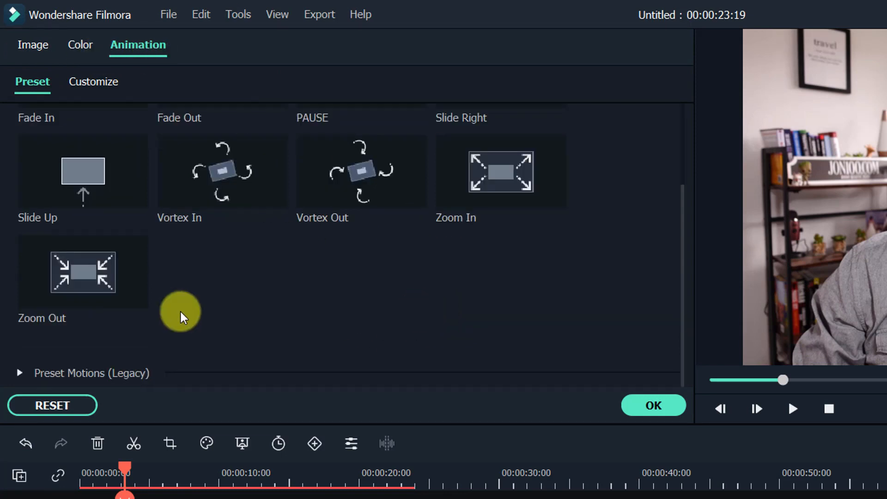
click(18, 372)
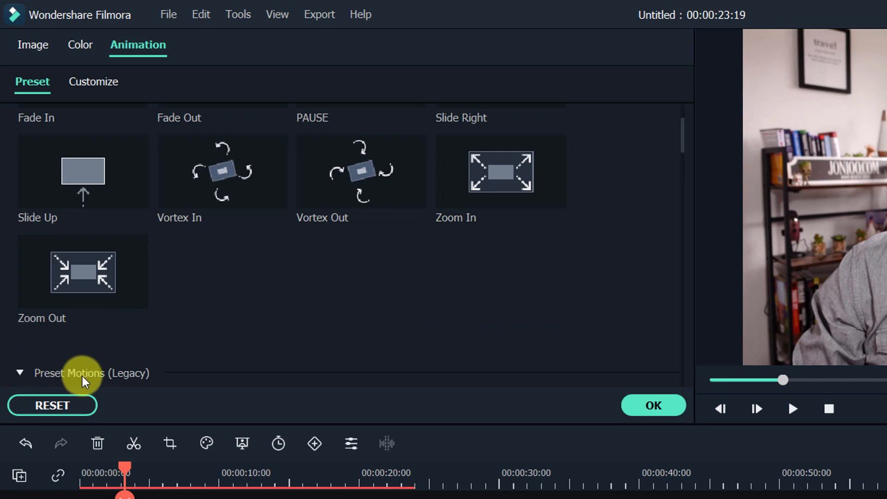
scroll(190, 318, down, 12)
scroll(190, 318, up, 7)
scroll(201, 224, up, 5)
scroll(215, 288, down, 5)
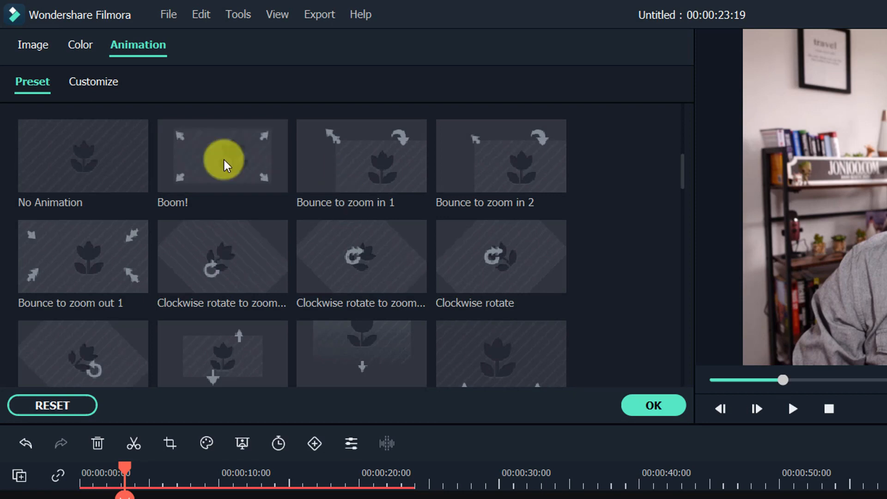
click(210, 149)
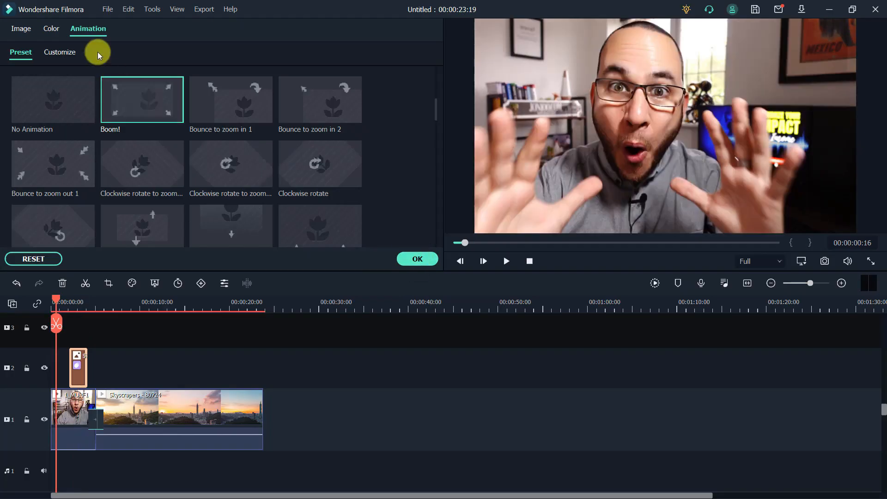
click(412, 259)
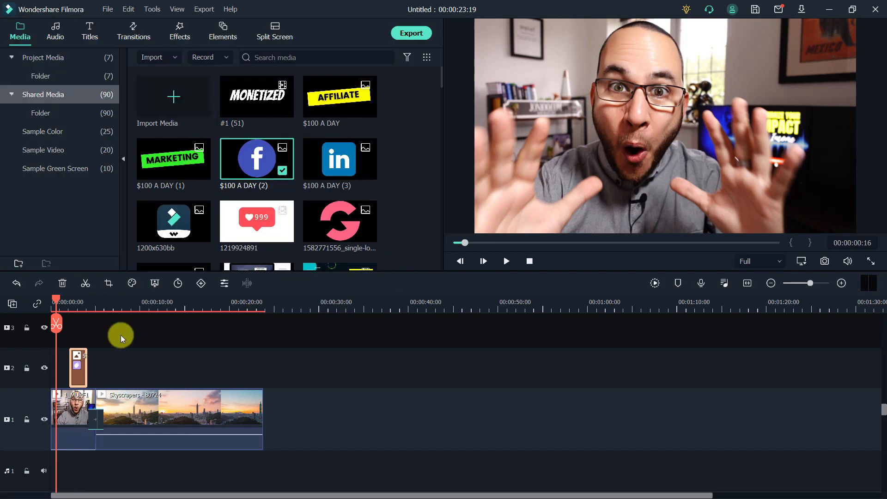
- Play back the Facebook logo's animation from 00:00:01:10, just before the overlay starts
click(65, 304)
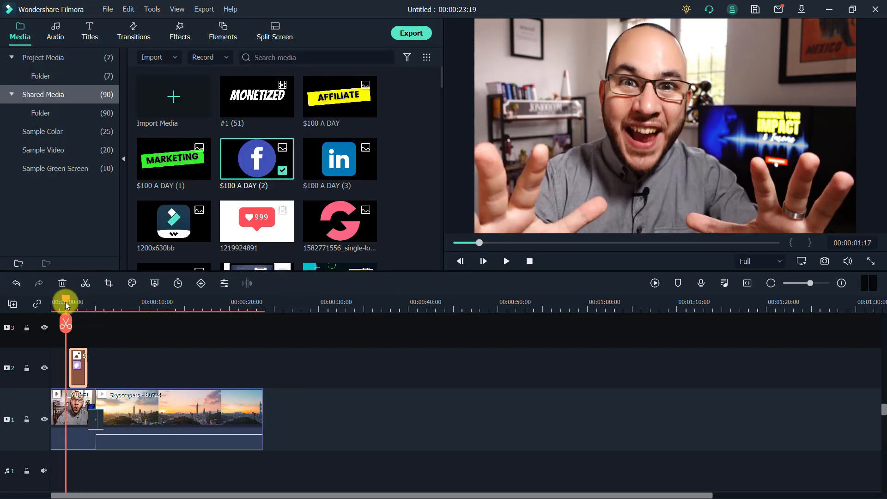
drag(66, 303, 63, 301)
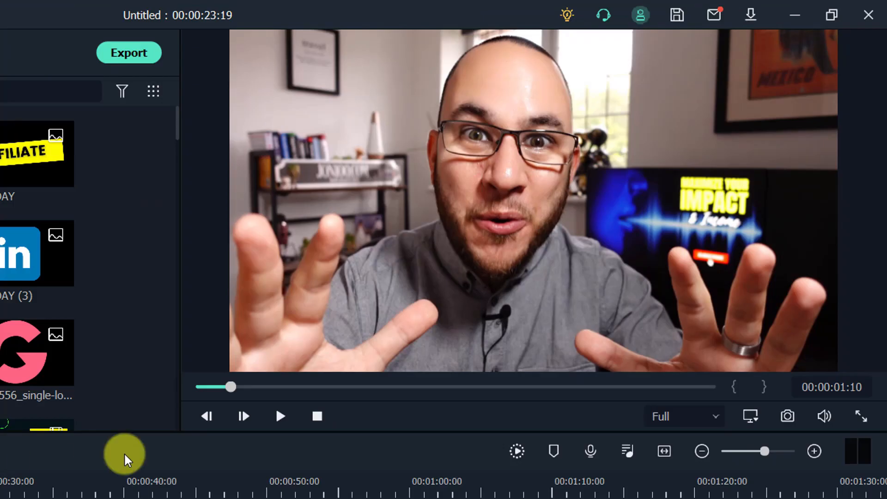
click(282, 416)
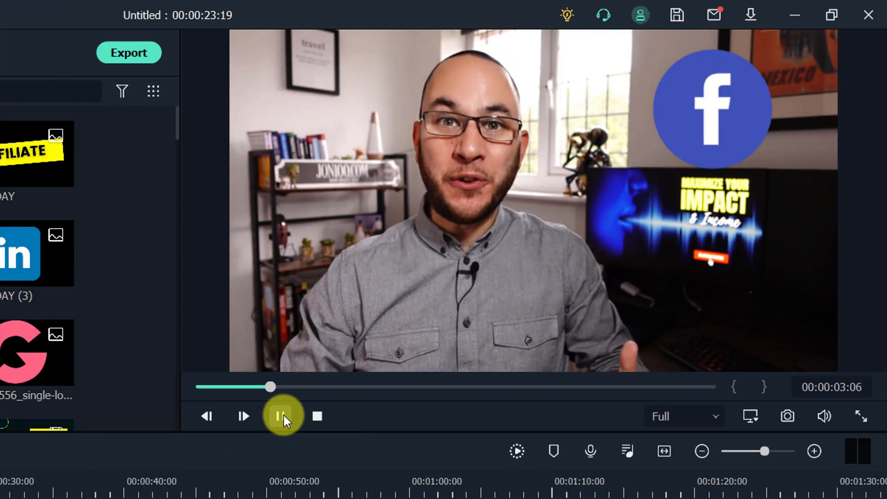
- Enable the Drop Shadow on the Facebook logo overlay, comparing the image with and without it
double_click(77, 372)
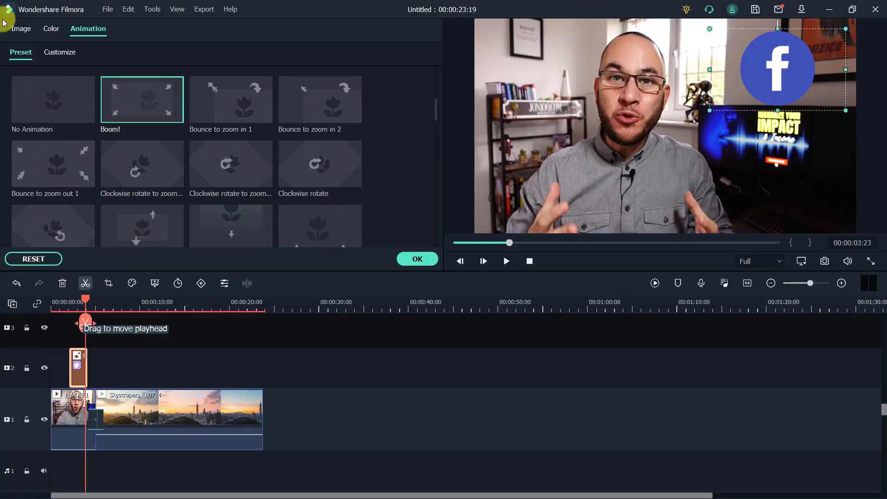
click(24, 29)
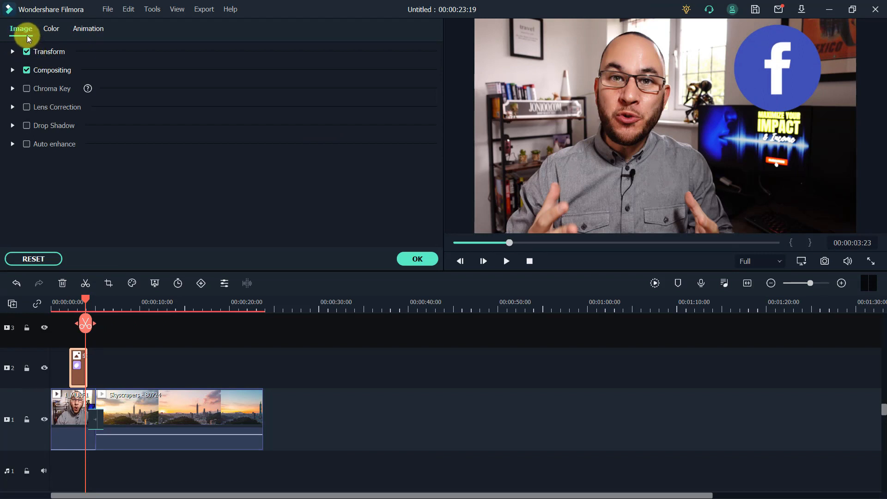
click(27, 126)
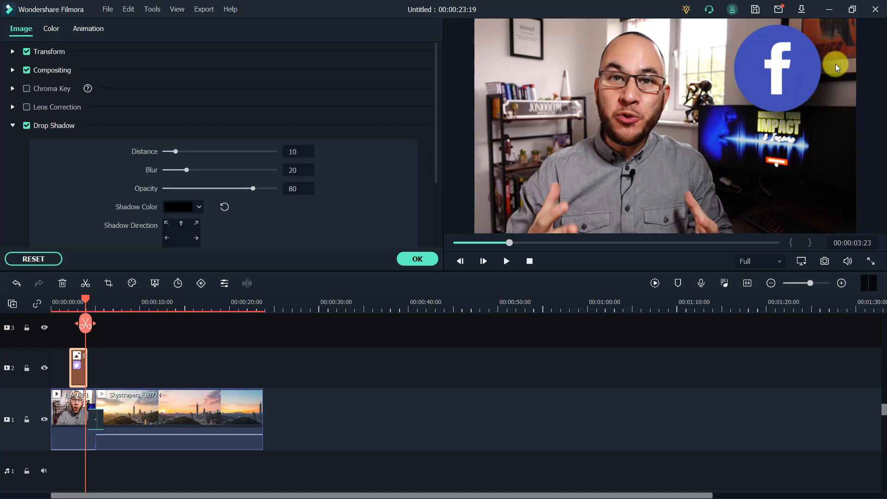
click(27, 126)
click(27, 126)
click(27, 126)
click(27, 125)
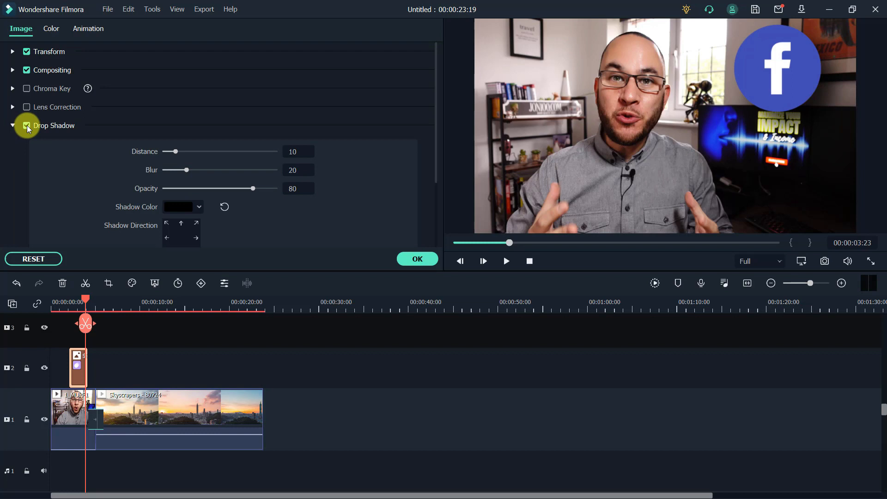
click(27, 125)
click(27, 126)
click(418, 260)
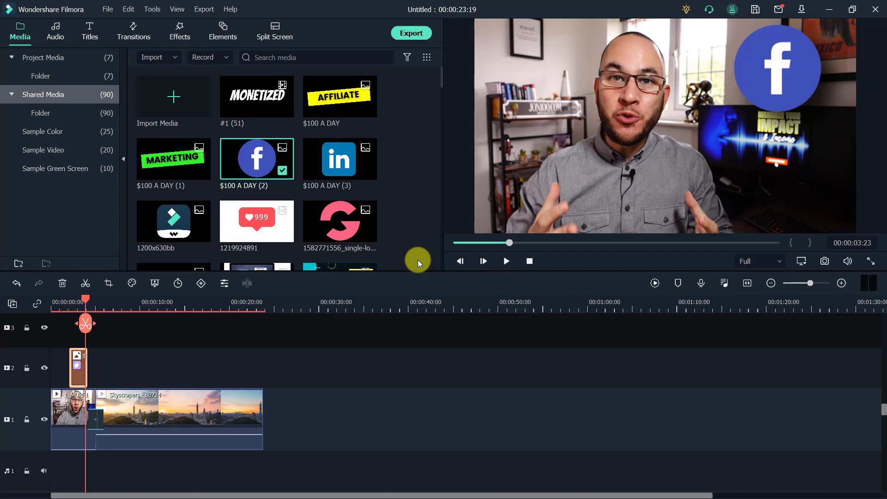
- Detach the audio of the 1_MURF1 clip onto audio track 1
click(129, 405)
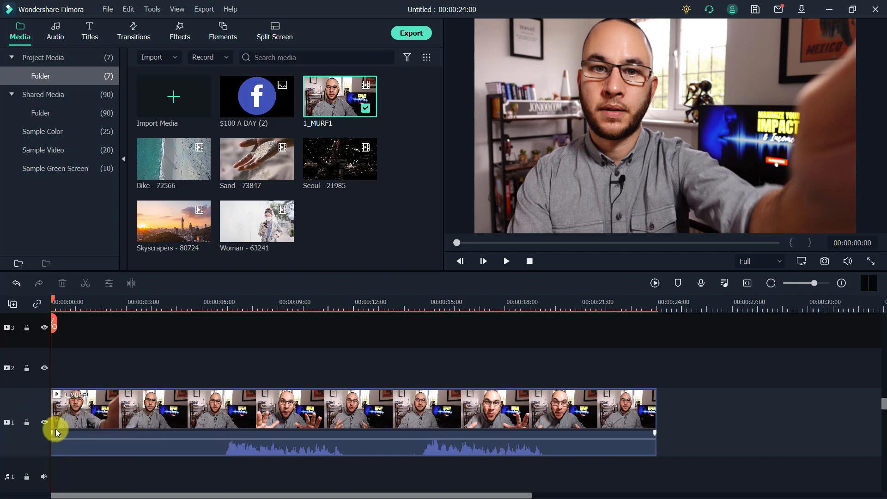
scroll(3, 481, down, 1)
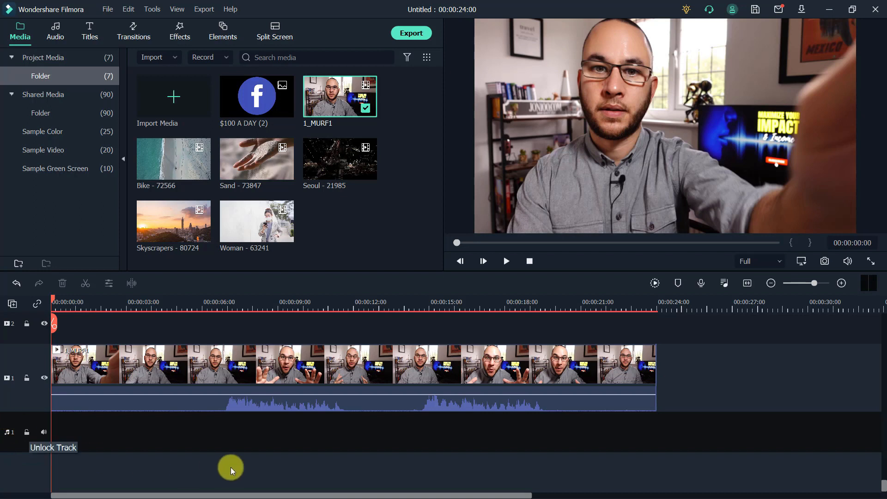
click(171, 371)
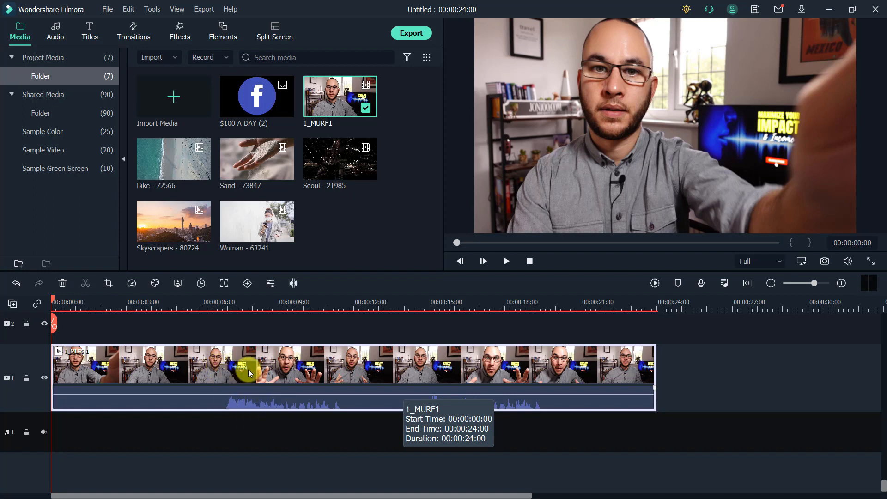
right_click(199, 362)
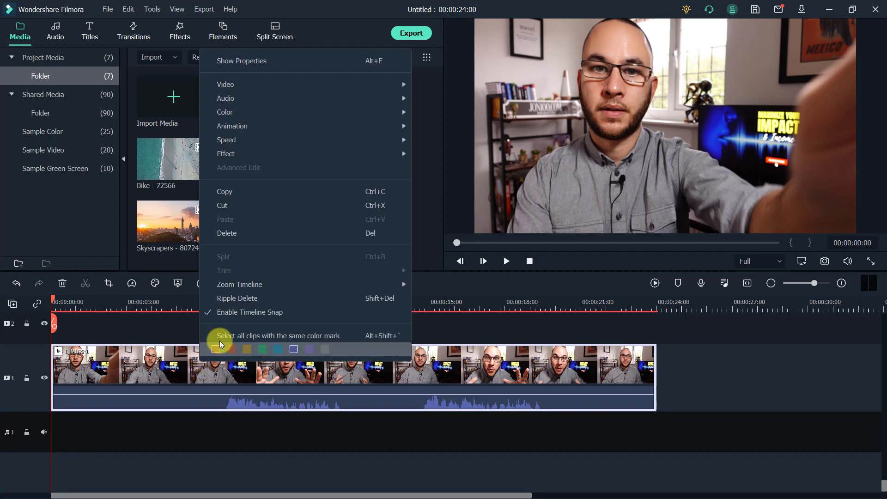
mouse_move(301, 96)
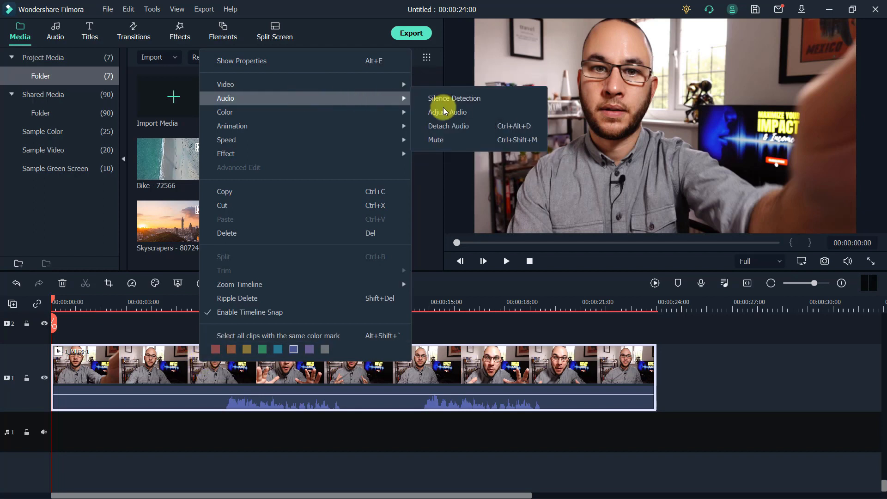
click(464, 125)
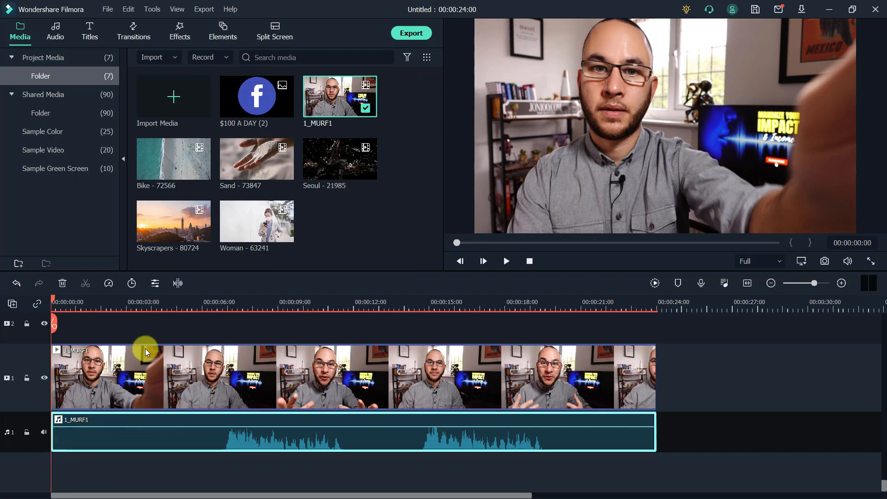
- Select the separated video and audio parts of 1_MURF1 individually, and undo the audio detachment
click(102, 361)
mouse_move(102, 361)
mouse_down()
mouse_move(218, 370)
mouse_move(119, 361)
mouse_up()
click(136, 437)
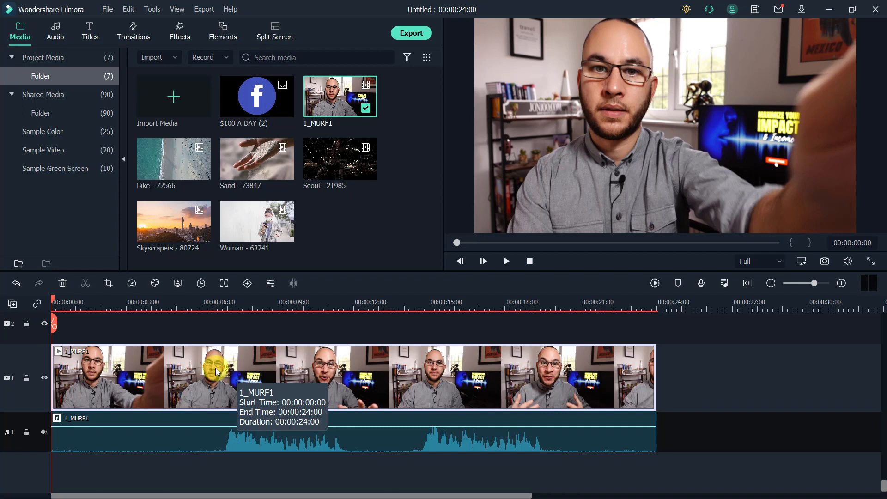
click(16, 283)
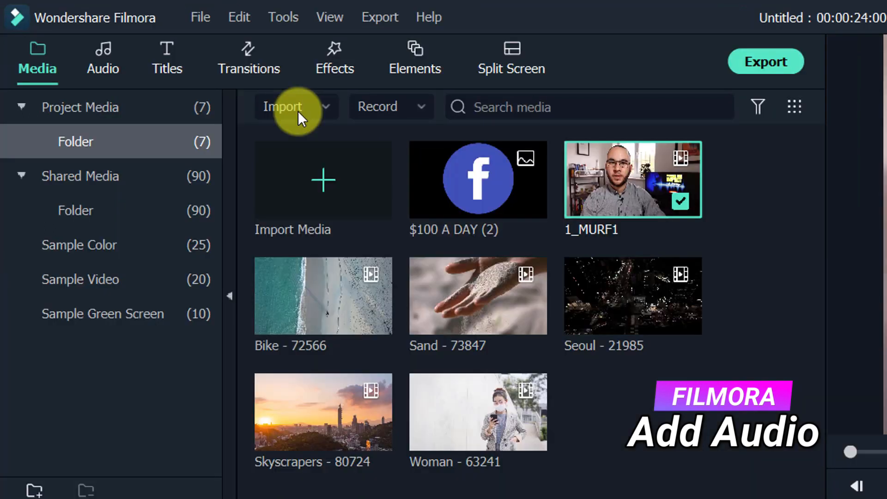
- Import the music file offthegrid.wav from the Downloads search results into the project media folder
click(159, 59)
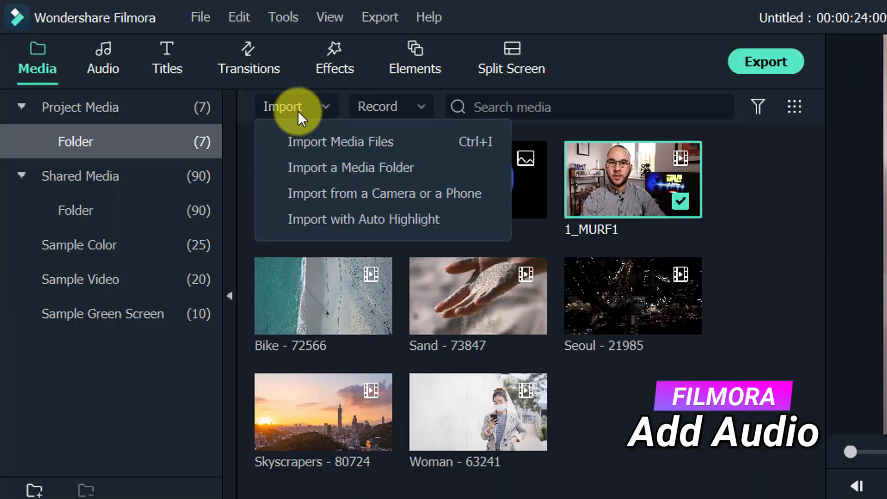
click(349, 143)
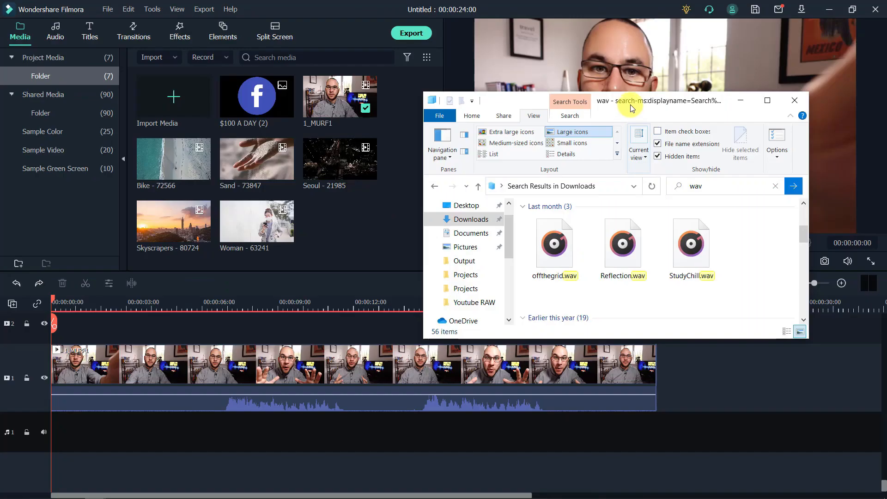
drag(632, 108, 662, 89)
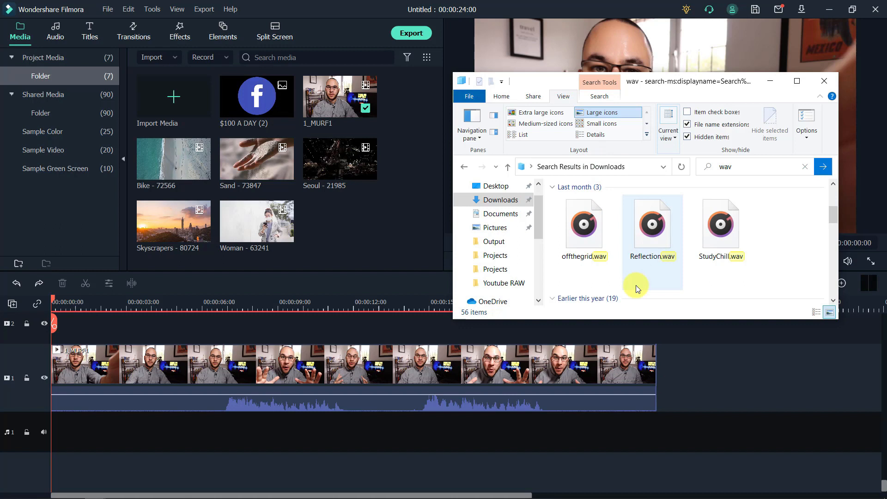
click(590, 226)
drag(591, 225, 361, 240)
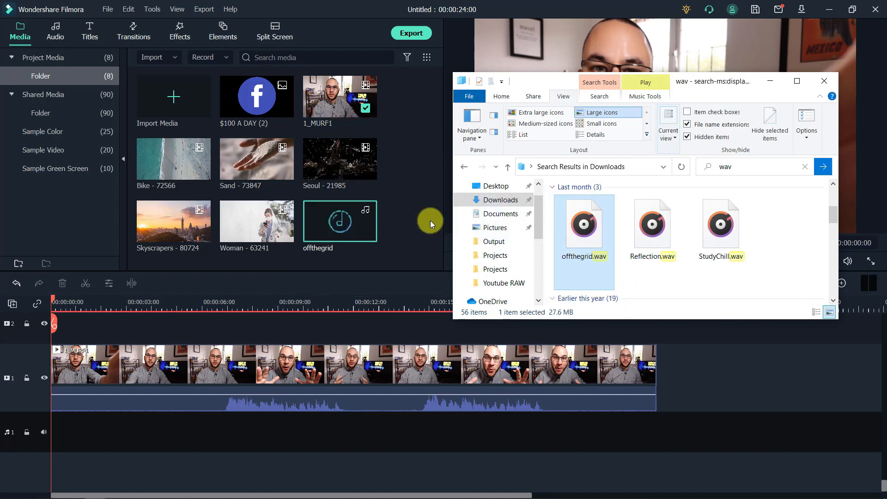
click(423, 209)
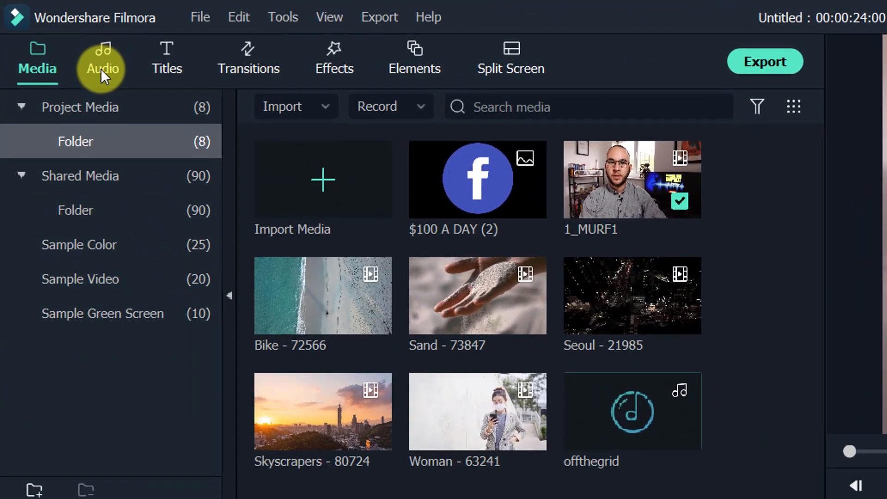
- Browse the audio library's Sound Effect category and preview the Explosion sound
click(74, 51)
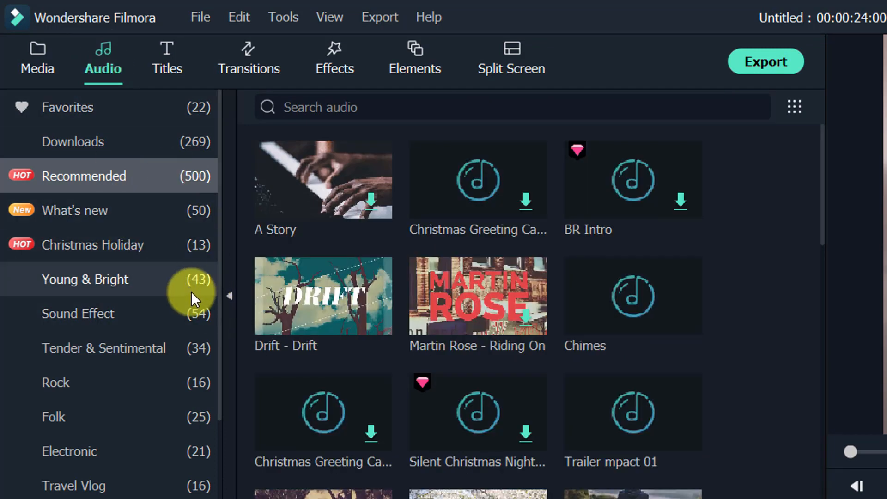
click(173, 320)
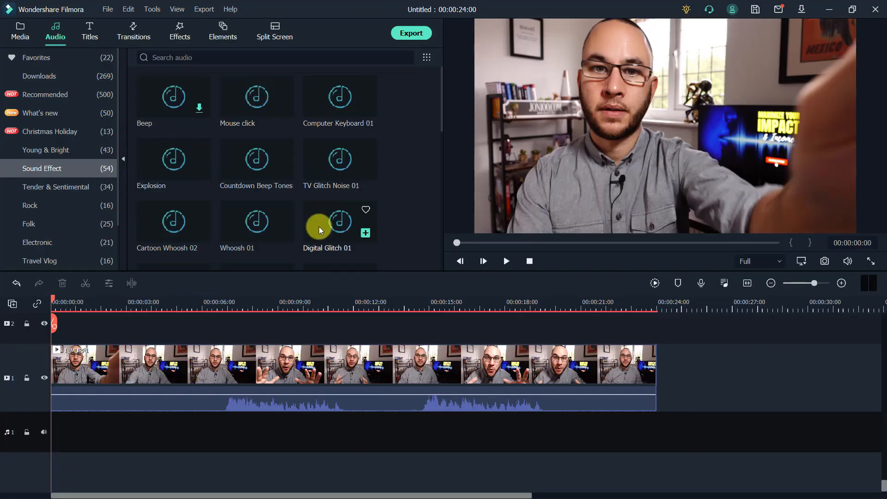
click(184, 155)
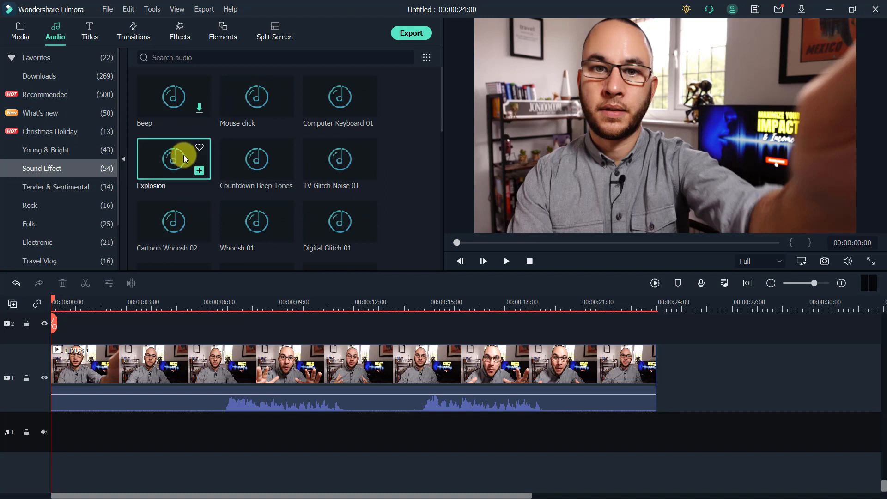
double_click(183, 154)
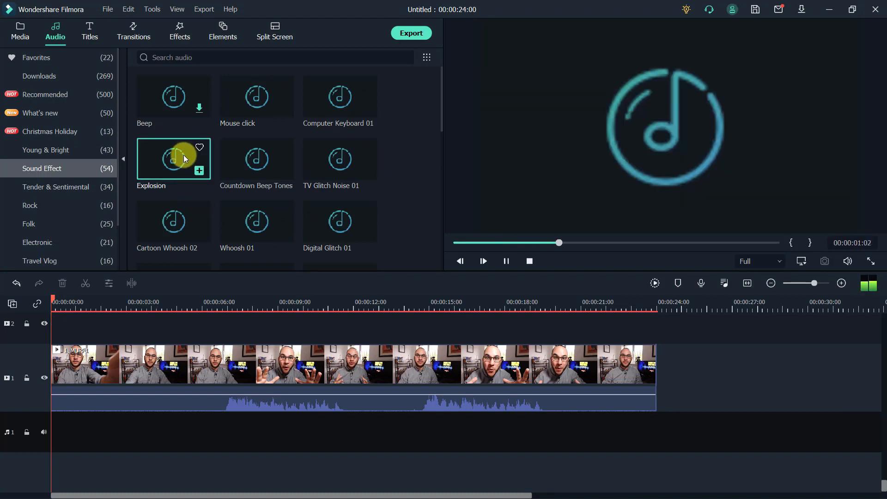
- Add the Be fun music from the Young & Bright category to audio track 1 and shift it to start at 00:00:05:18
key(Up)
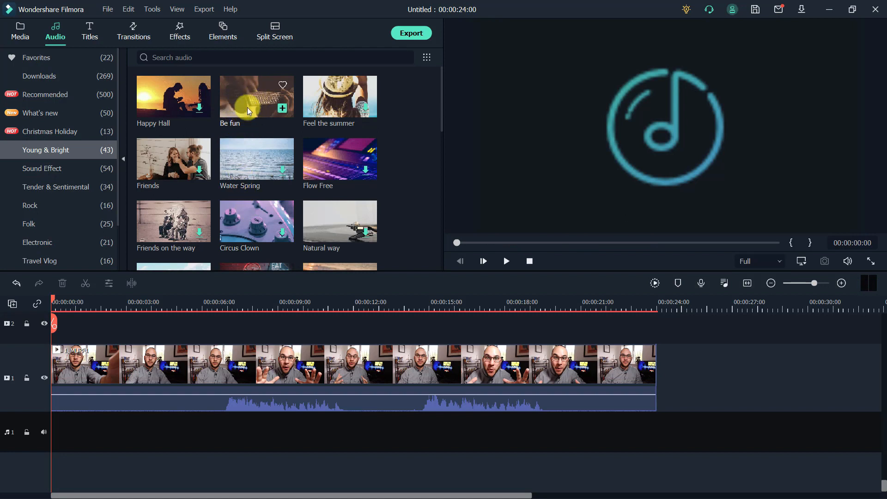
drag(254, 94, 57, 426)
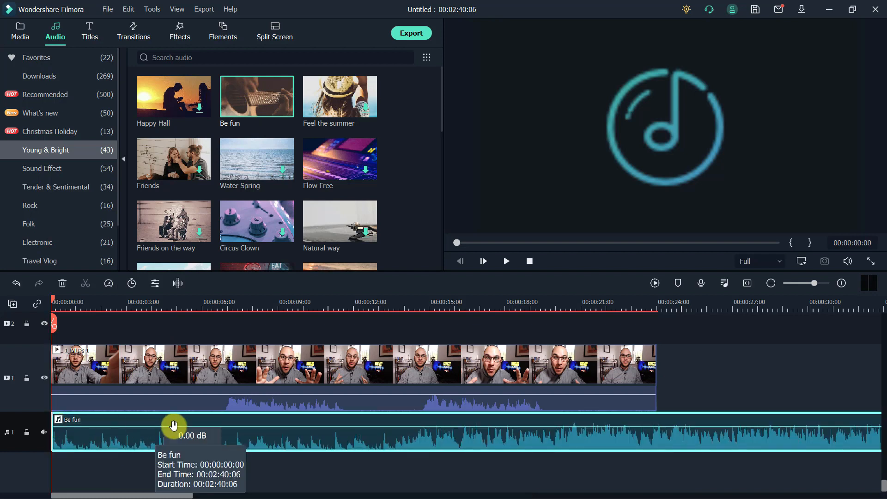
drag(287, 438, 450, 441)
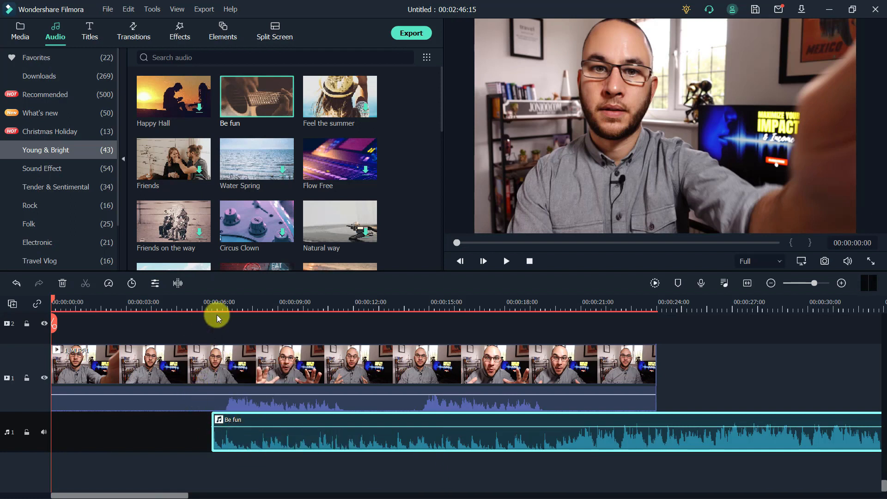
drag(382, 433, 360, 443)
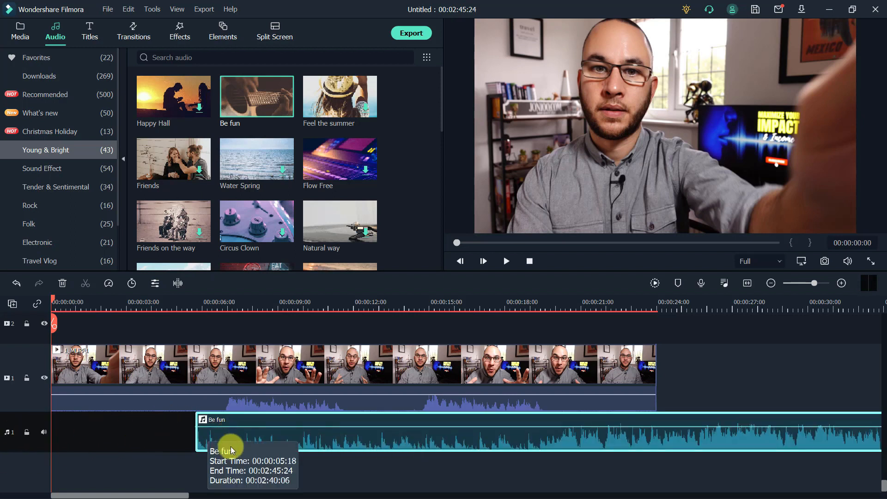
- Add a second audio track and place the Feel the summer music on it, overlapping Be fun from about 6.5 seconds
click(13, 304)
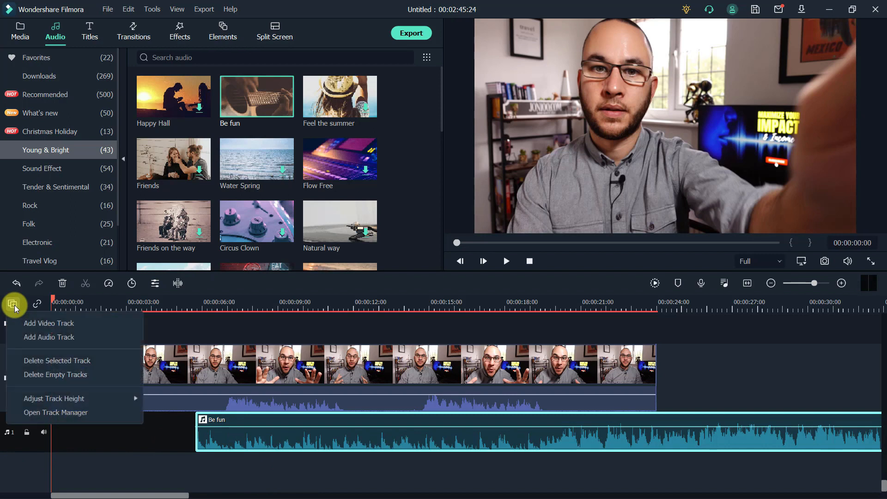
click(48, 339)
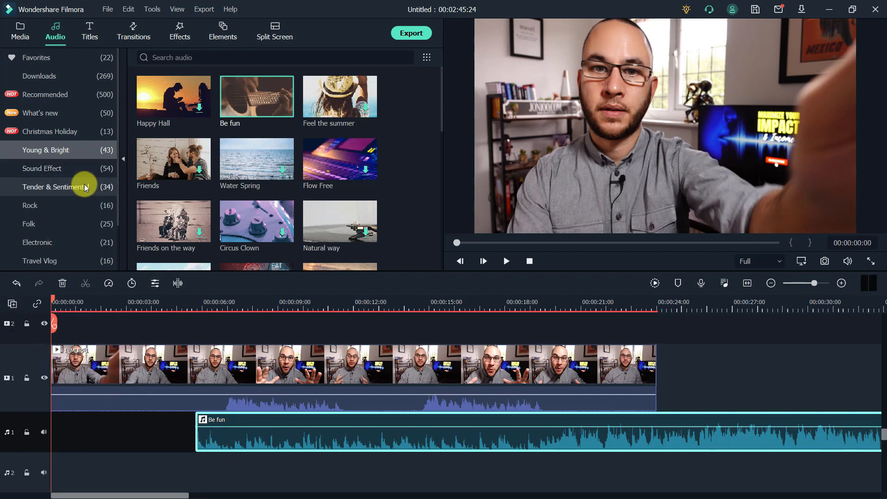
drag(329, 94, 218, 442)
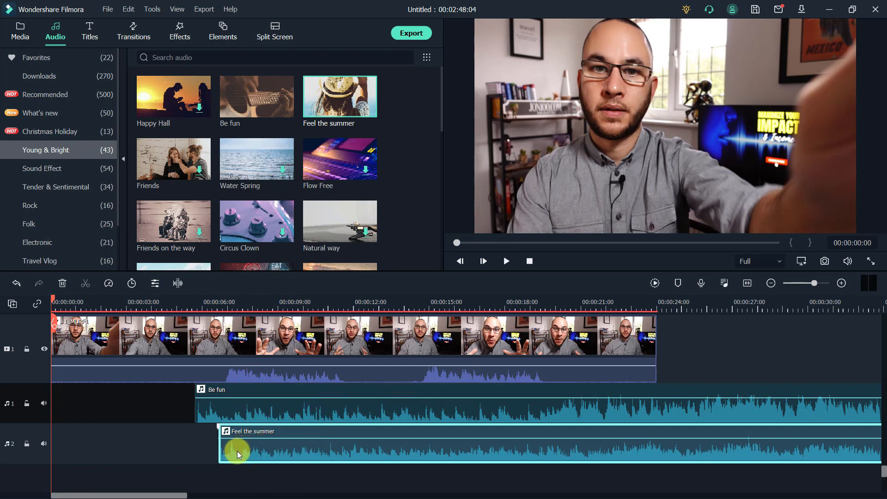
- Delete the Feel the summer clip from audio track 2 and move Be fun to start at 00:00:03:21
key(Delete)
drag(257, 414, 209, 415)
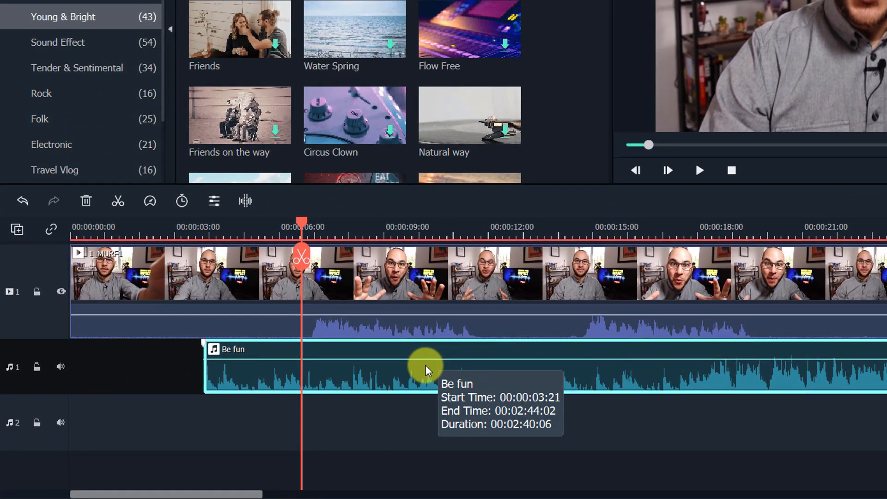
- Raise the 1_MURF1 clip's volume line on the timeline to 4.50 dB, and bring it down to -1.50 dB
click(373, 273)
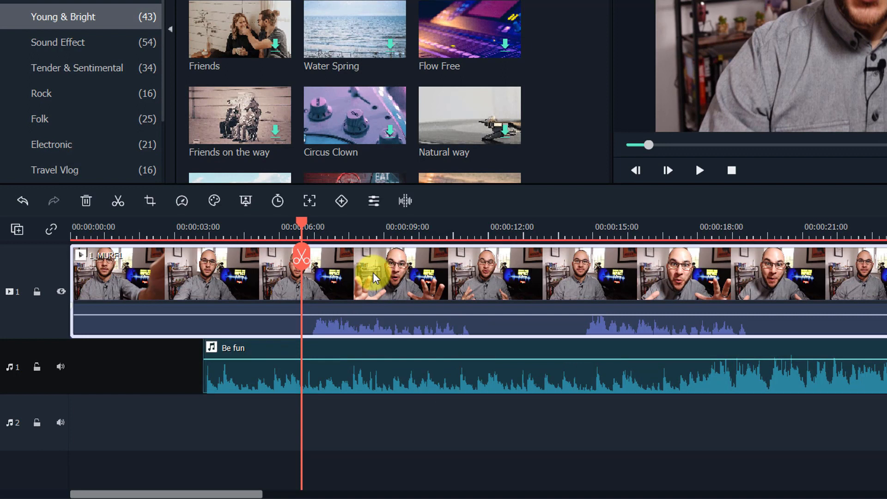
mouse_move(344, 316)
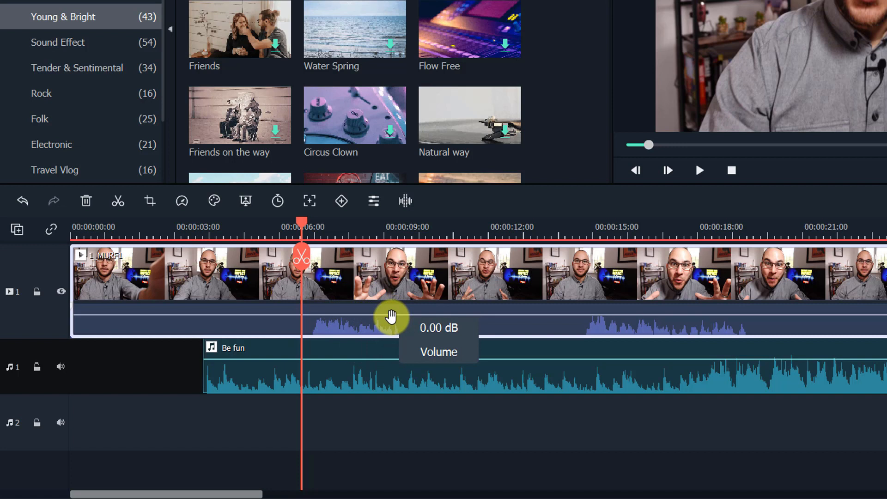
mouse_move(390, 316)
mouse_down()
mouse_move(390, 333)
mouse_move(392, 303)
mouse_move(391, 316)
mouse_up()
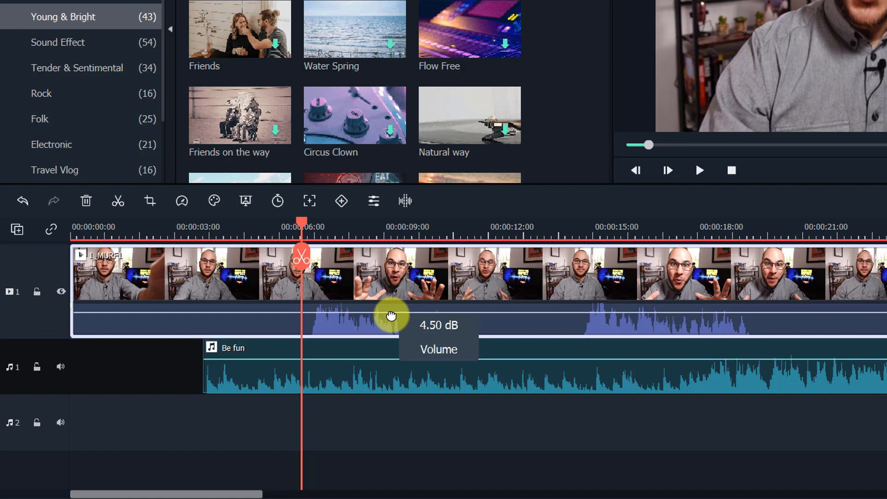
drag(390, 315, 342, 321)
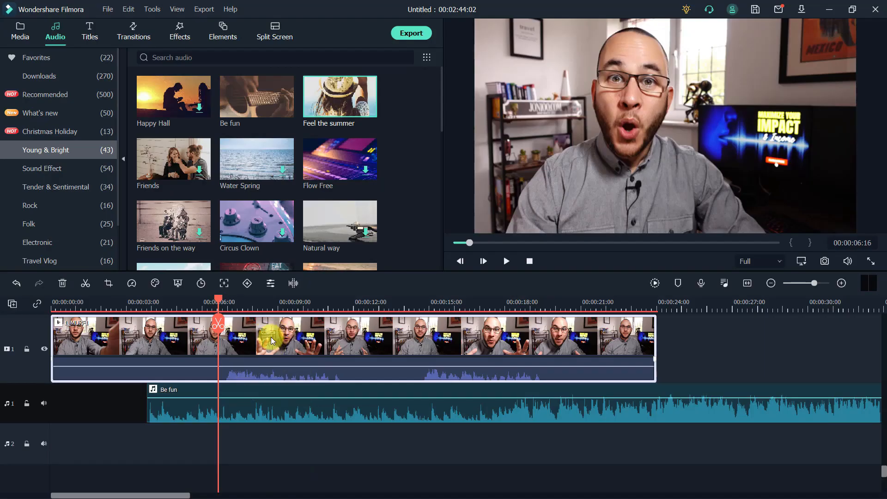
- Open the audio settings of the 1_MURF1 clip and lower its volume slightly further with the level slider
double_click(290, 337)
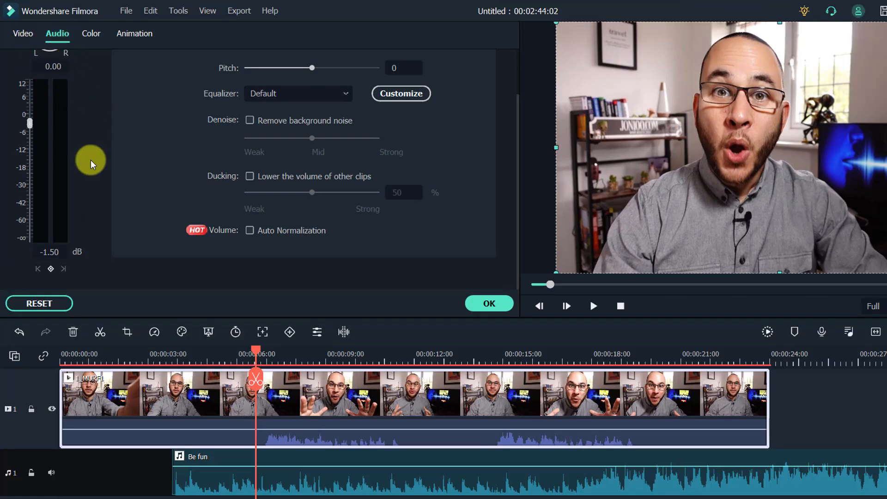
scroll(92, 164, up, 2)
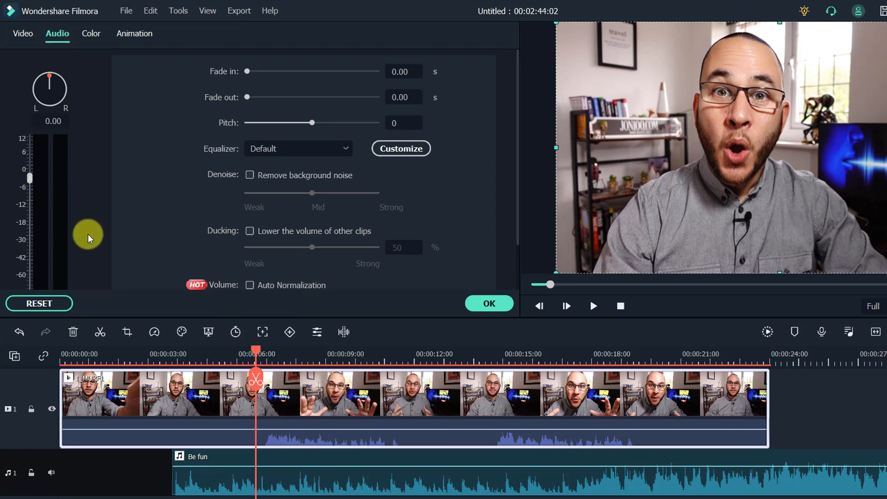
scroll(87, 238, down, 2)
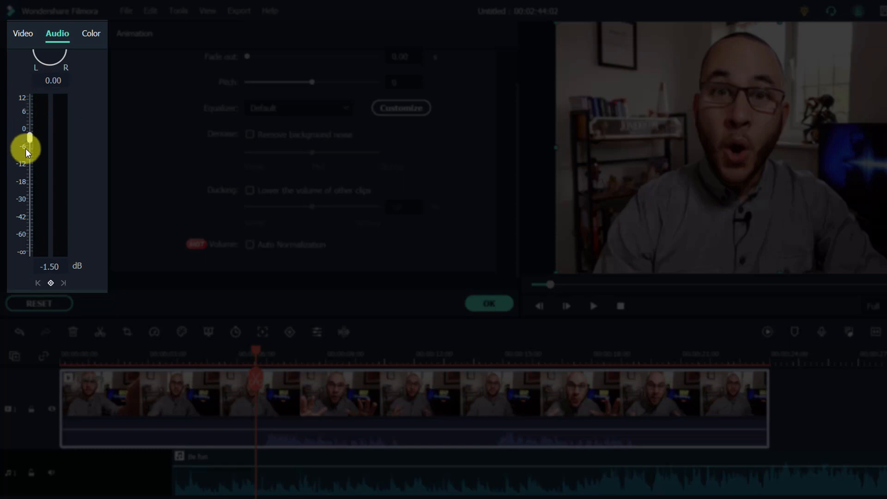
mouse_move(30, 145)
mouse_down()
mouse_move(27, 173)
mouse_move(28, 99)
mouse_move(30, 167)
mouse_move(28, 123)
mouse_move(30, 145)
mouse_up()
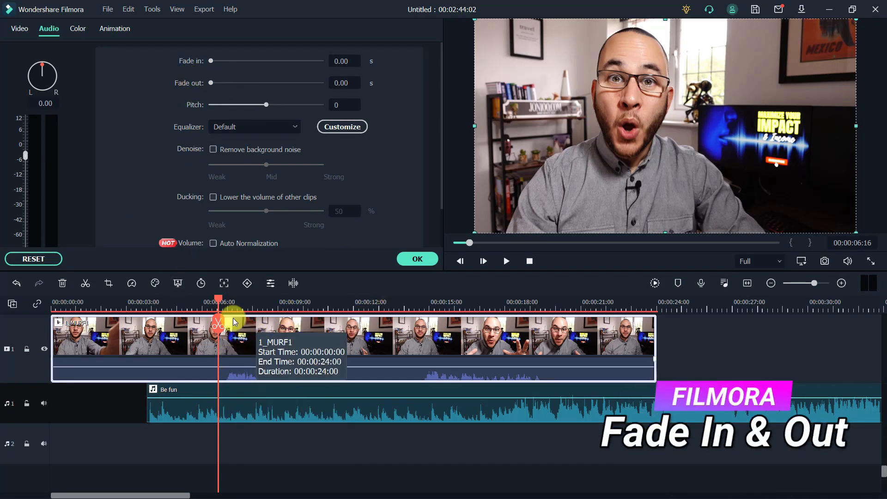
- Give the Be fun music a 7.44 s fade-in and a 7.51 s fade-out, and move it to start at 00:00:01:03
click(165, 409)
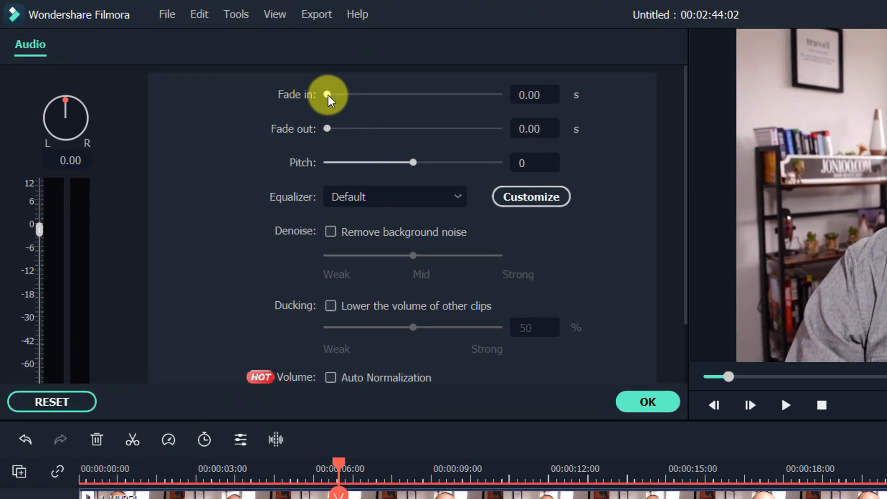
drag(328, 95, 338, 94)
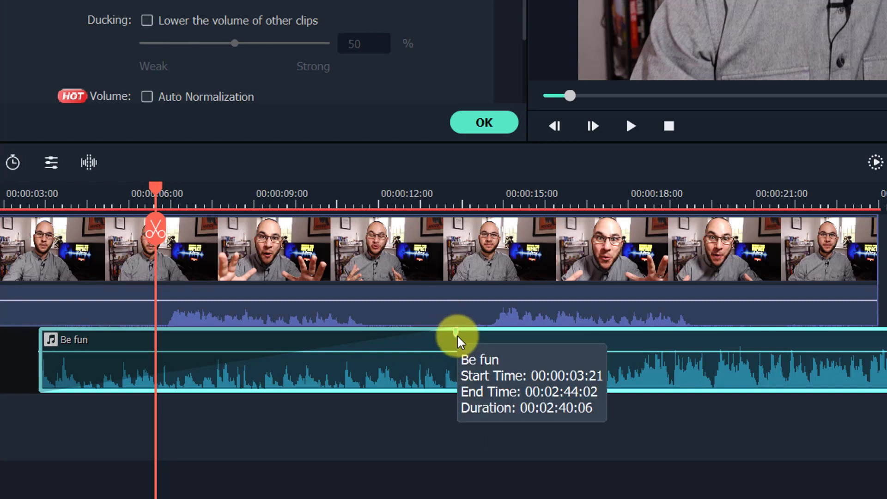
drag(456, 334, 349, 339)
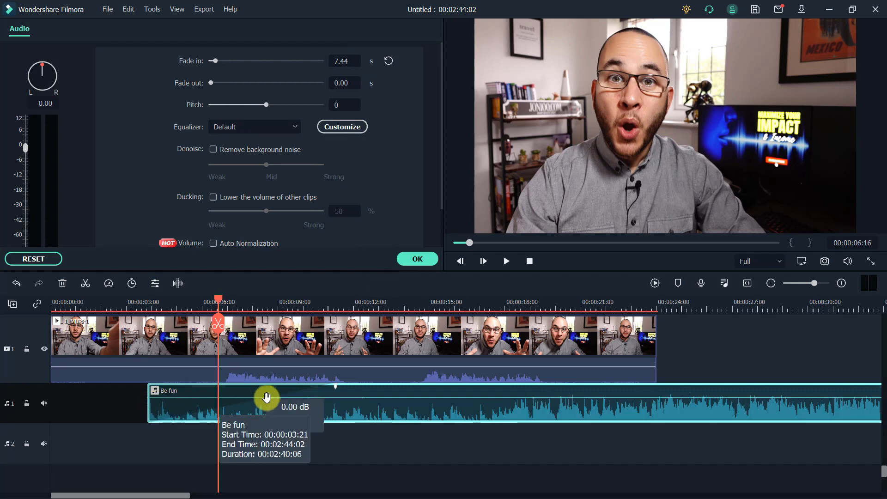
drag(368, 411, 299, 412)
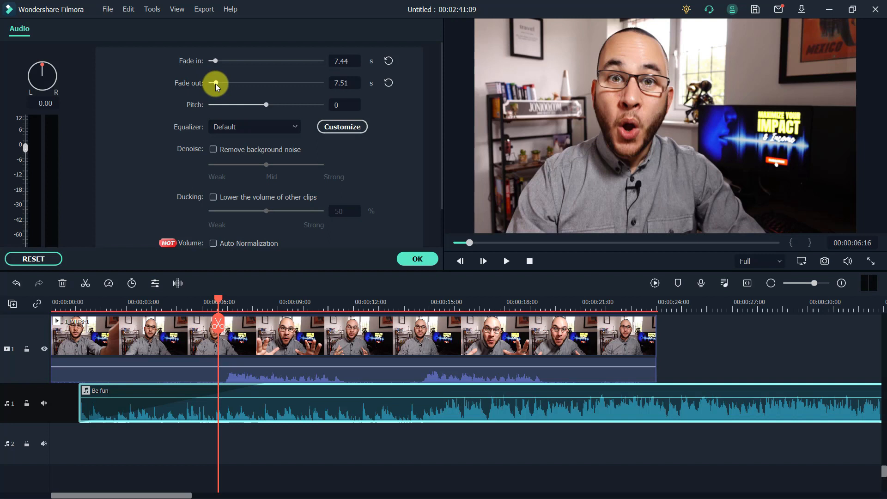
- Split the Be fun music at 00:00:16:18 and delete the part after the cut
click(472, 306)
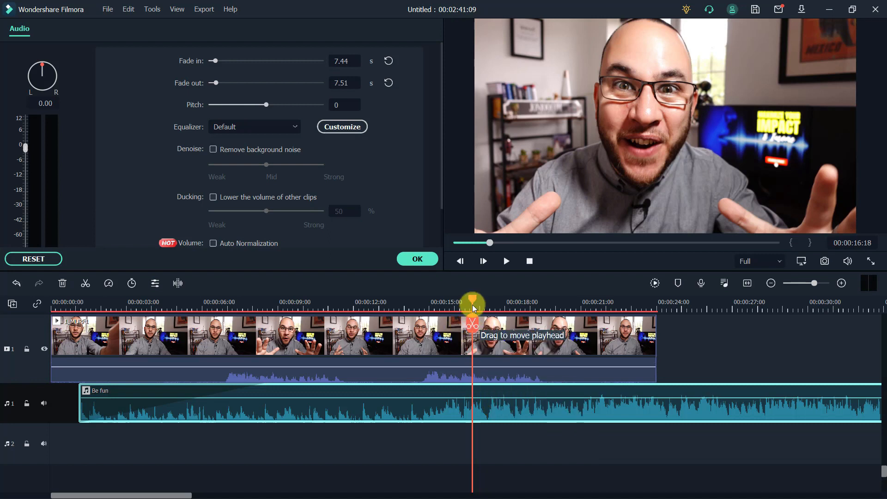
click(472, 323)
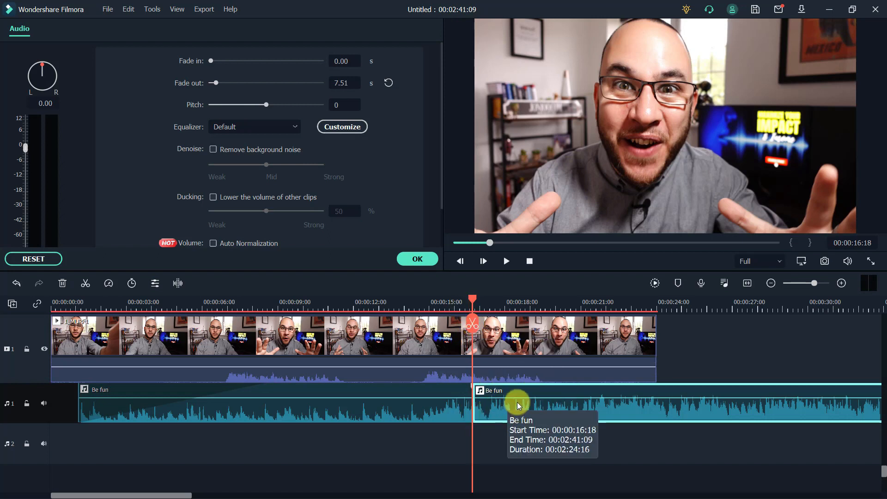
click(63, 282)
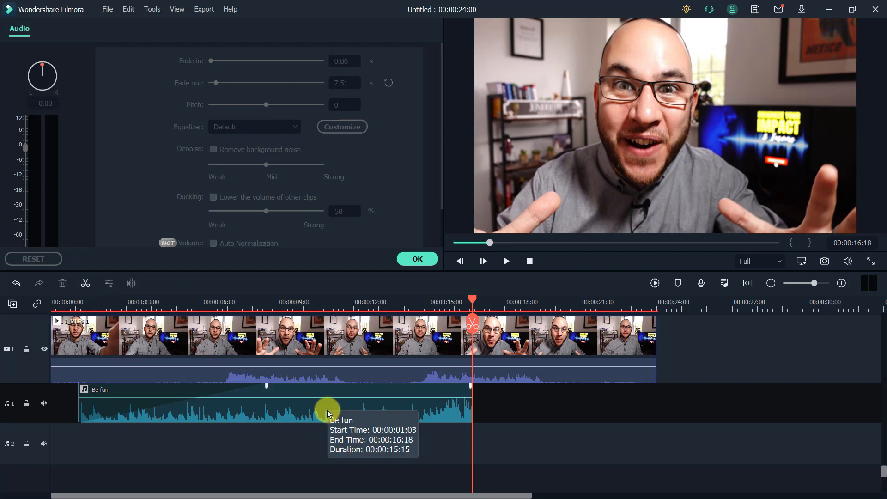
- Move the trimmed Be fun clip to the timeline start and set its fade-in to 3.90 s and fade-out to 3.09 s
click(264, 388)
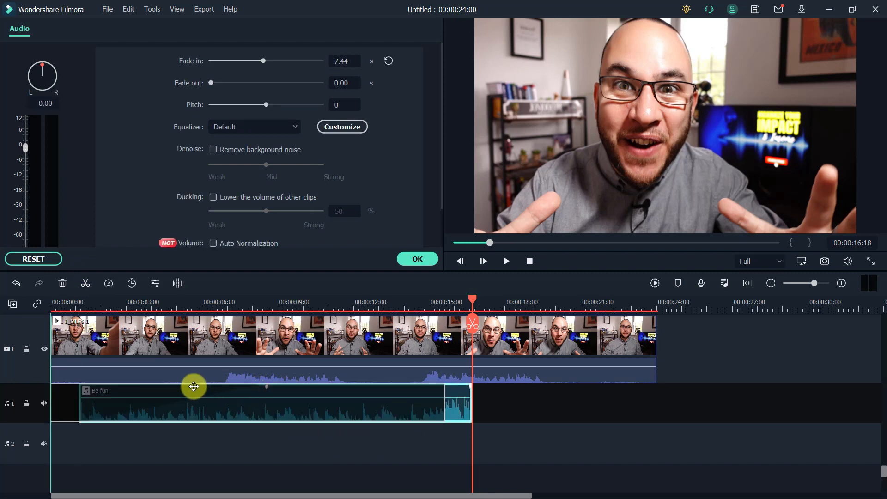
drag(212, 392, 183, 393)
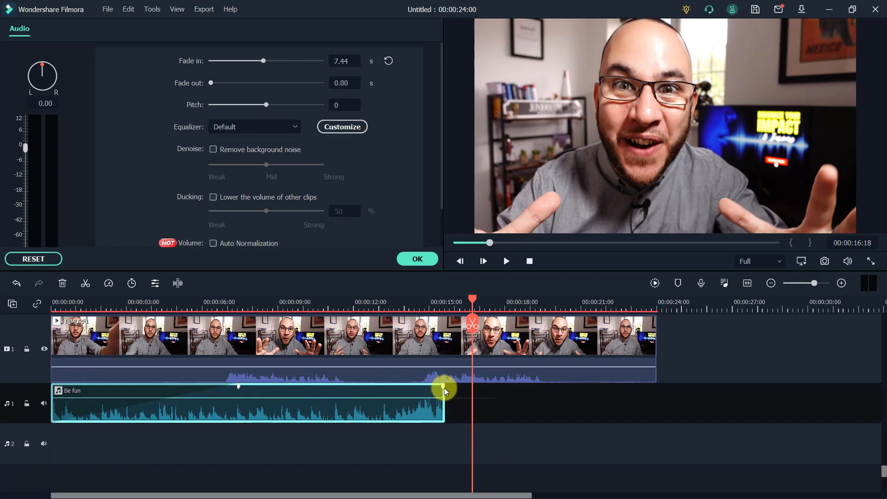
drag(210, 83, 237, 70)
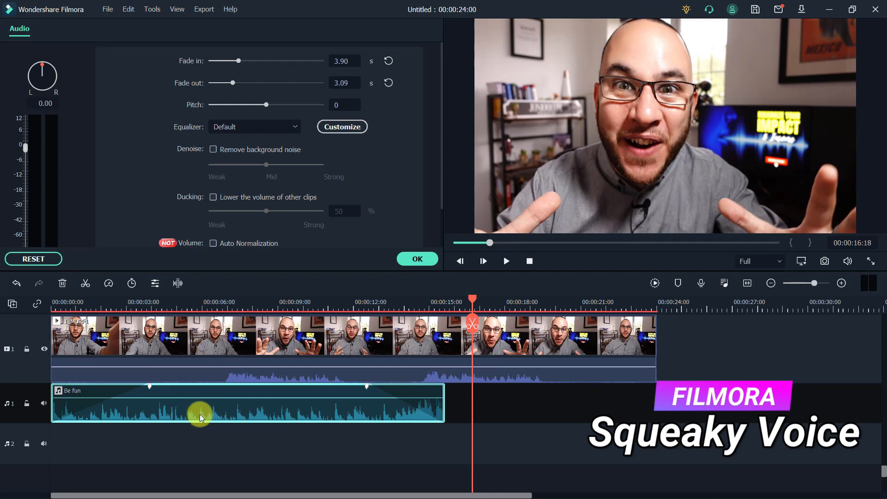
- Delete the Be fun clip from audio track 1 and place the playhead at 00:00:06:21
key(Delete)
click(232, 302)
drag(232, 301, 223, 301)
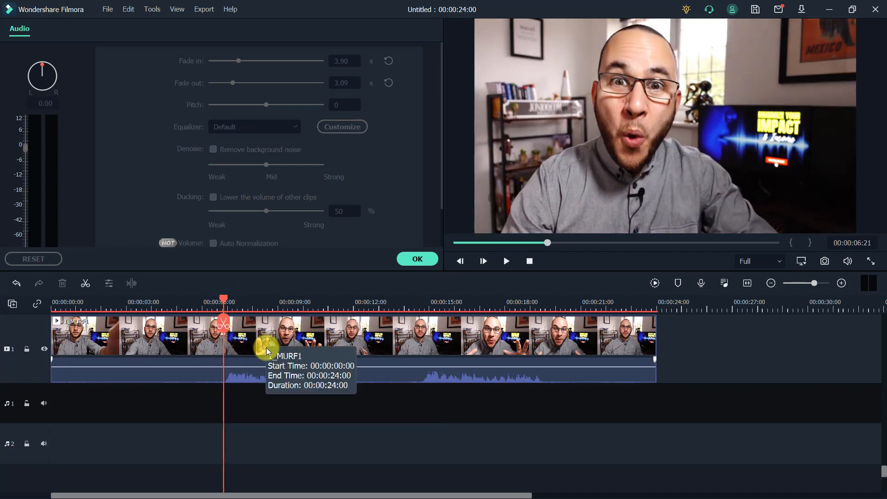
- Set the audio pitch of the 1_MURF1 clip to 6 and play the video to hear the changed voice
click(247, 323)
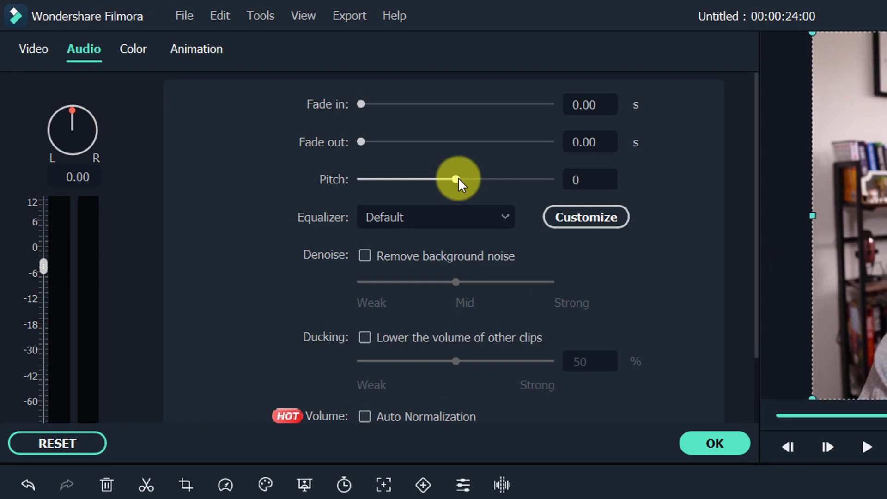
drag(458, 177, 503, 178)
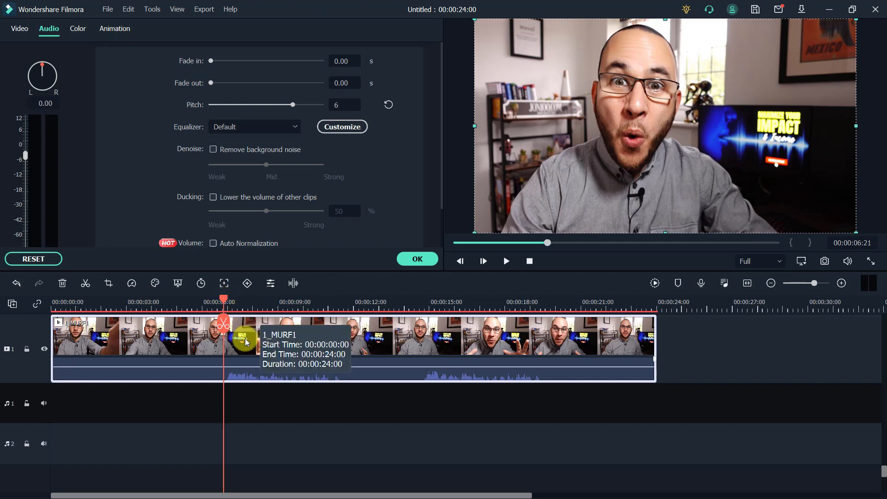
click(507, 260)
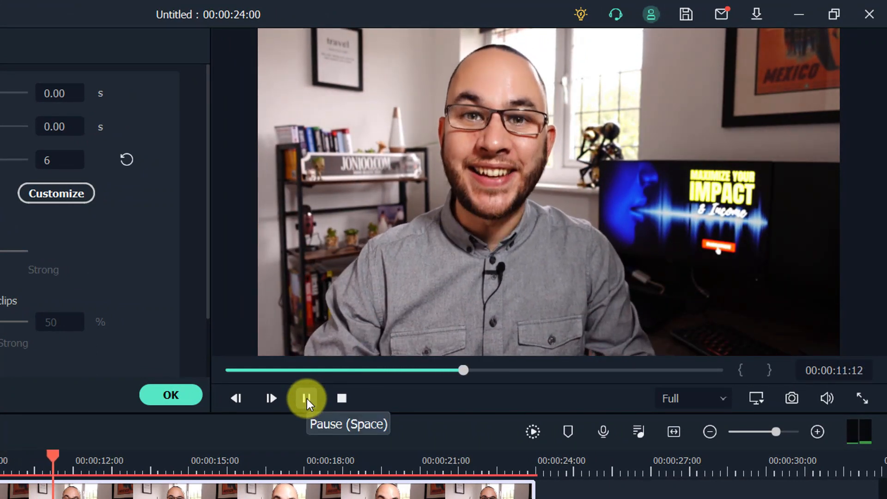
click(307, 399)
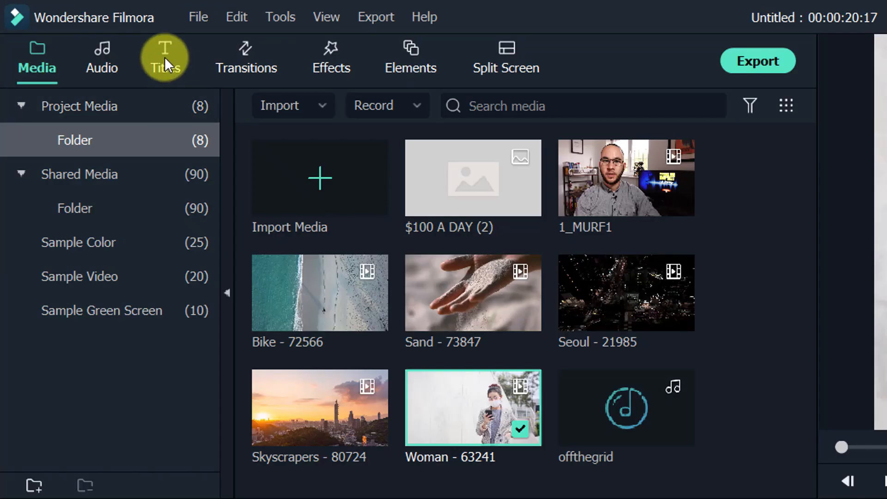
- Find the 7th_Avenue_1 title in the Titles category and place it on video track 2 at about two seconds
click(172, 59)
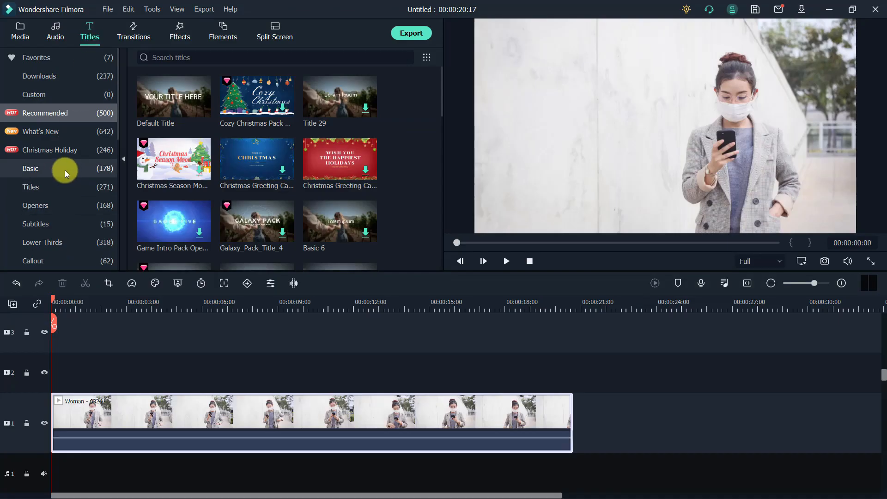
click(54, 185)
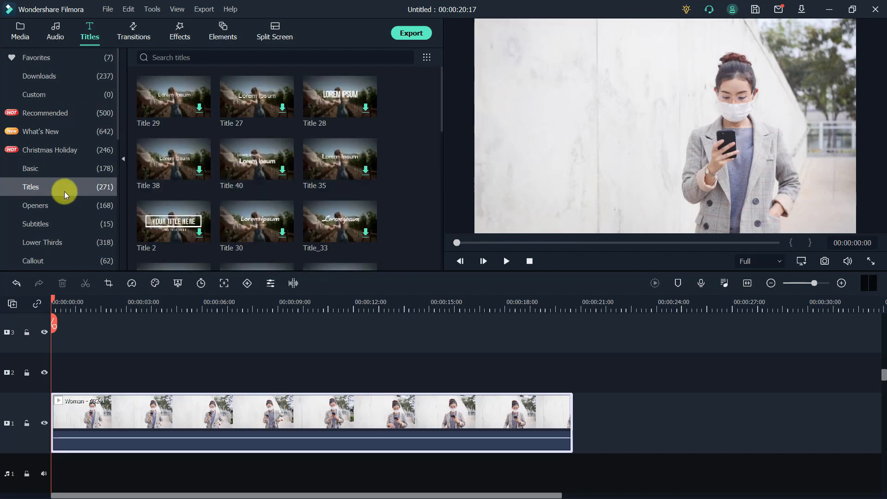
scroll(284, 168, down, 5)
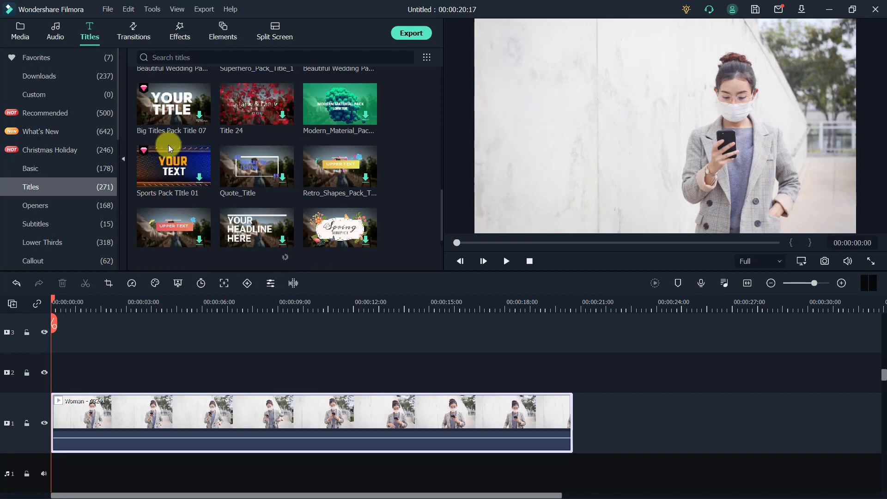
scroll(226, 187, down, 3)
scroll(226, 188, down, 3)
scroll(242, 229, up, 3)
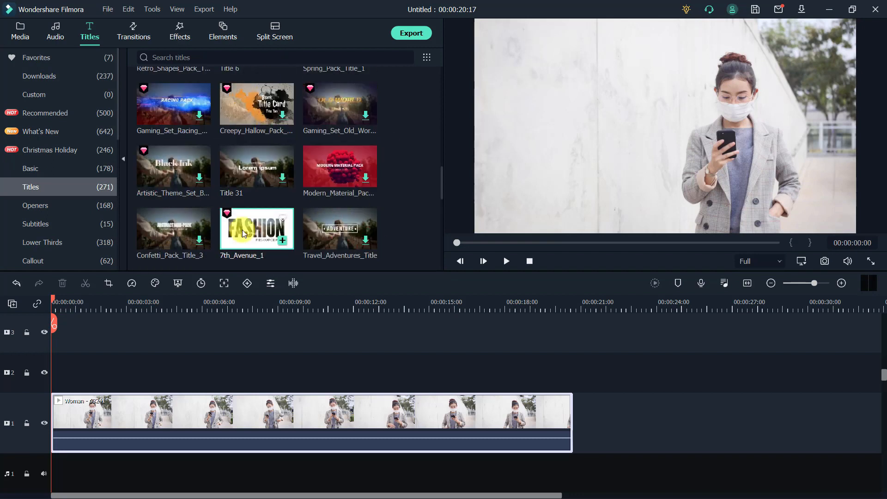
click(243, 229)
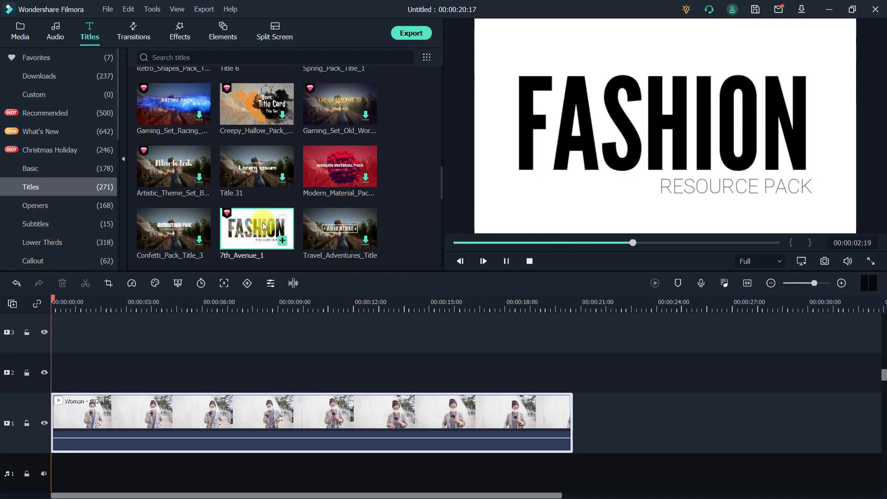
drag(261, 236, 101, 370)
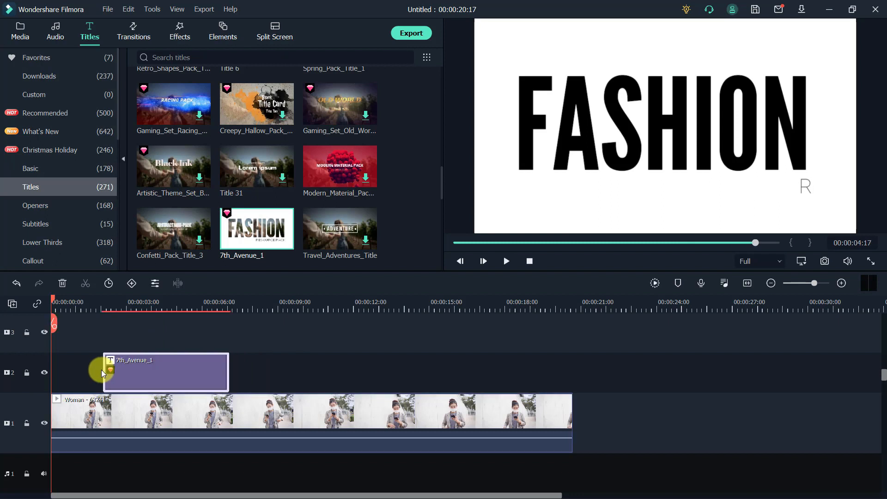
- View the 7th_Avenue_1 title over the video at 00:00:04:10, select it in the preview, and place the playhead at 00:00:08:00
click(155, 302)
mouse_move(154, 303)
mouse_down()
mouse_move(194, 301)
mouse_move(162, 303)
mouse_up()
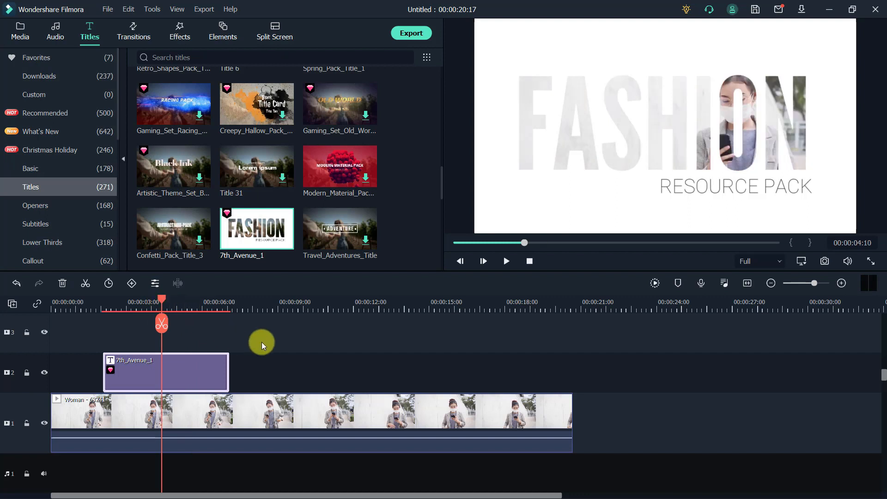
click(628, 122)
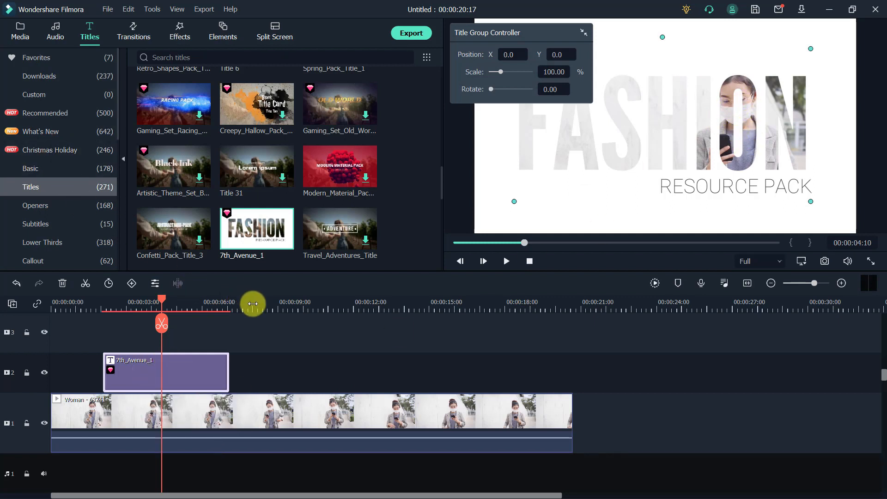
click(252, 303)
- Browse the opener, subtitle and lower-third title templates and preview a Doodle_Pack lower third
click(46, 203)
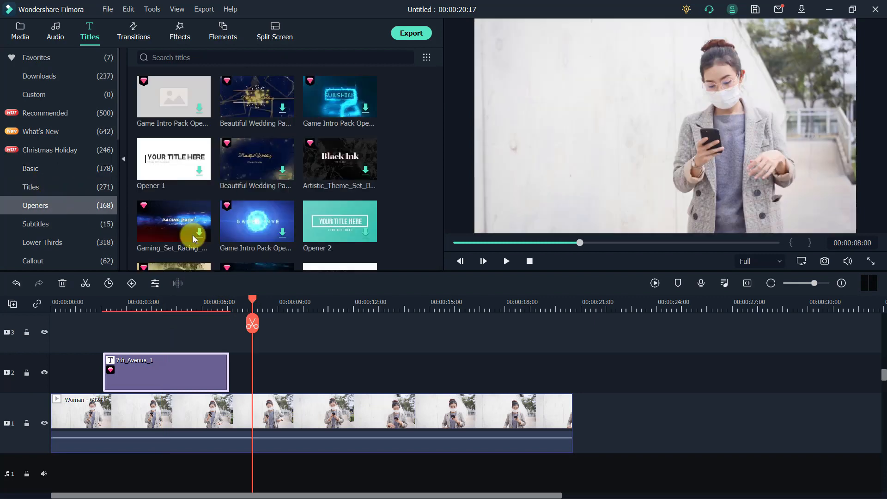
click(43, 223)
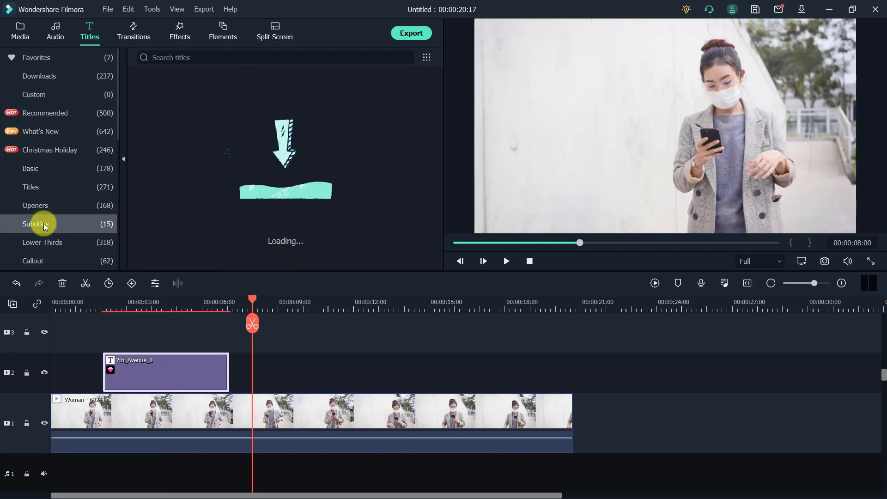
click(65, 242)
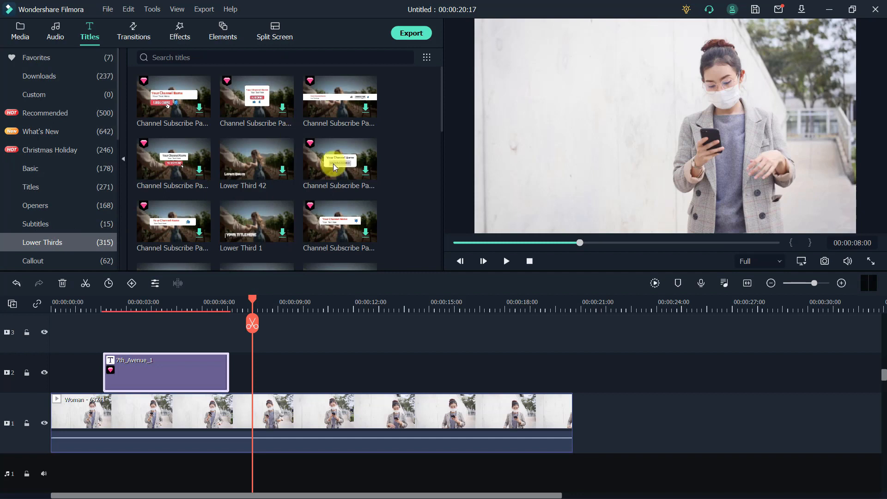
scroll(239, 230, down, 5)
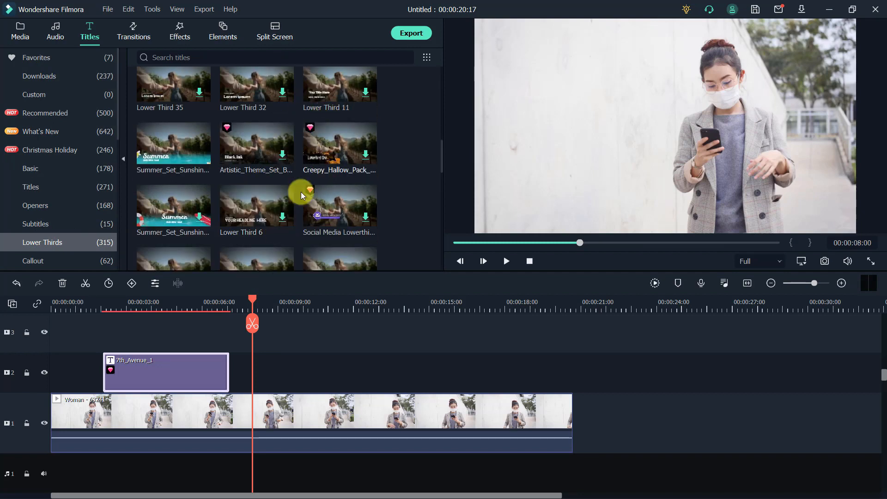
mouse_move(151, 158)
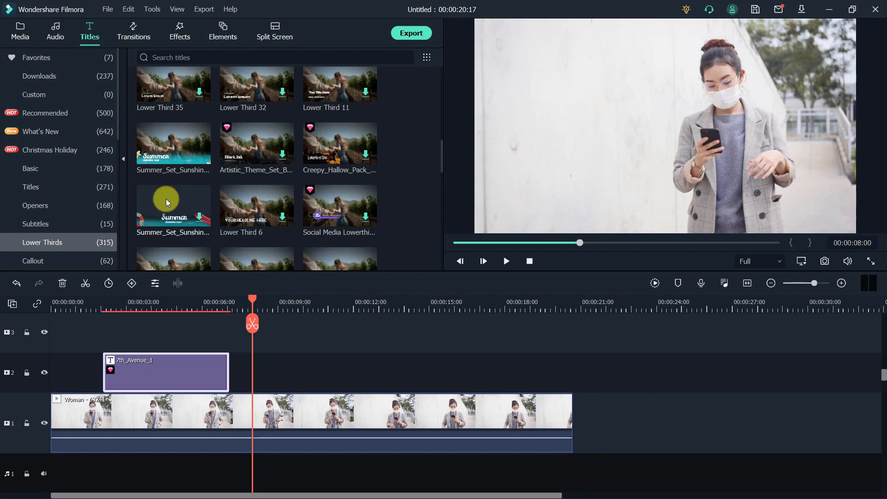
scroll(165, 199, down, 3)
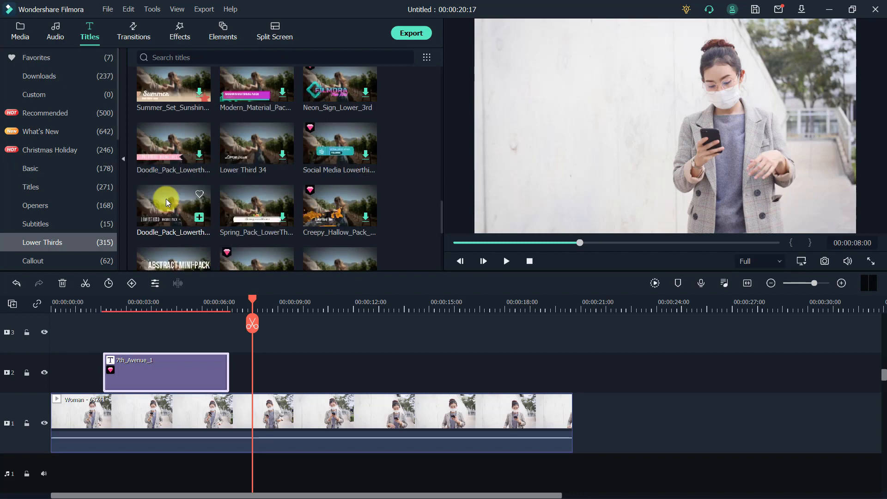
click(161, 213)
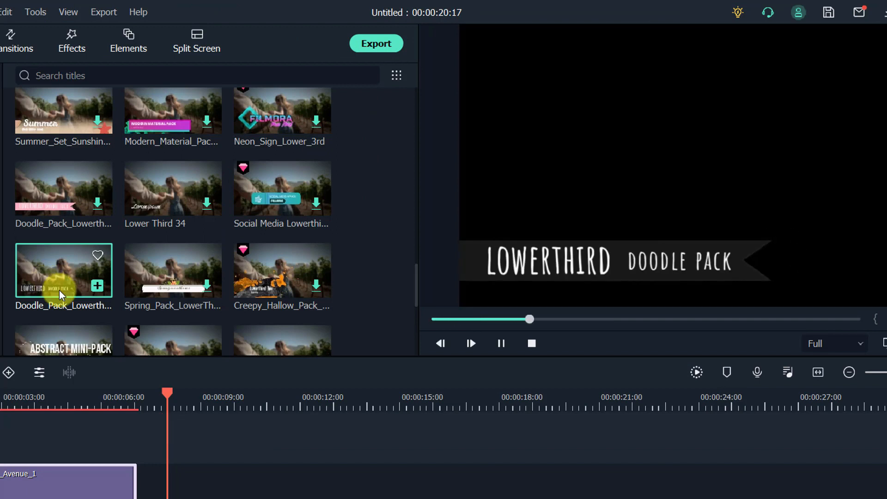
- Preview Lower Third 16 and Lower Third 14 and look through the remaining lower-third templates
scroll(160, 263, down, 10)
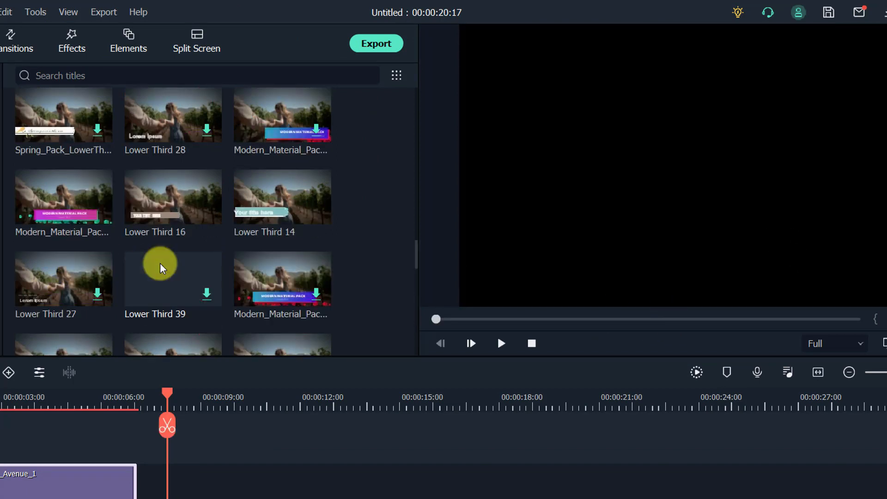
click(172, 184)
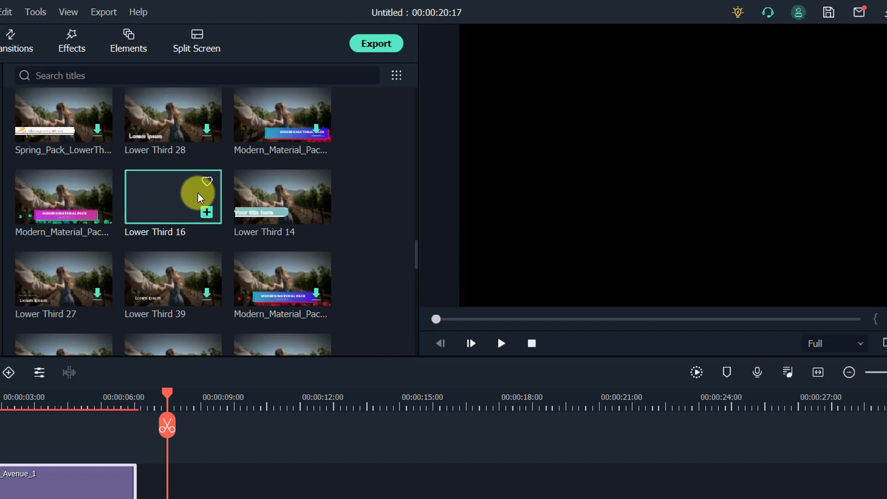
click(283, 203)
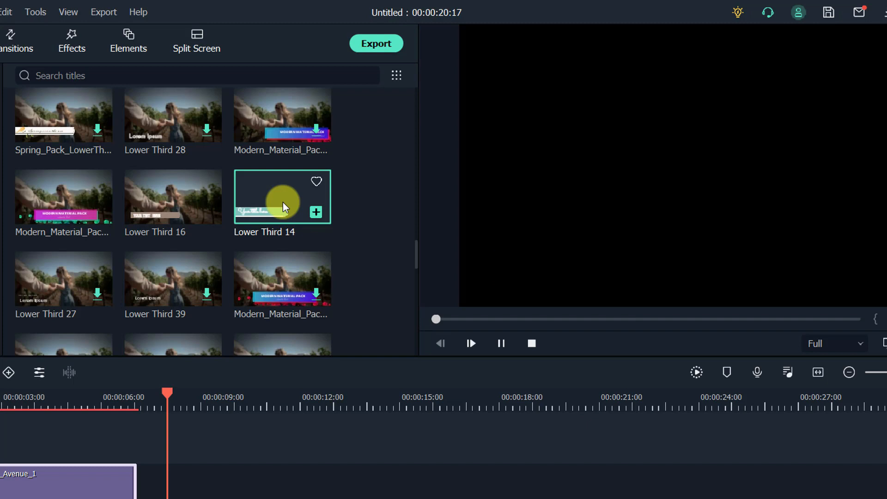
scroll(264, 213, down, 5)
scroll(267, 218, down, 5)
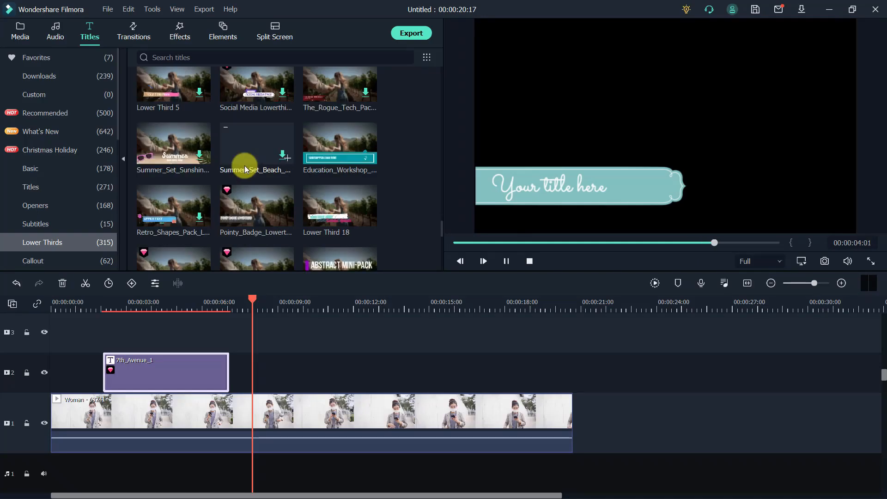
scroll(246, 170, down, 4)
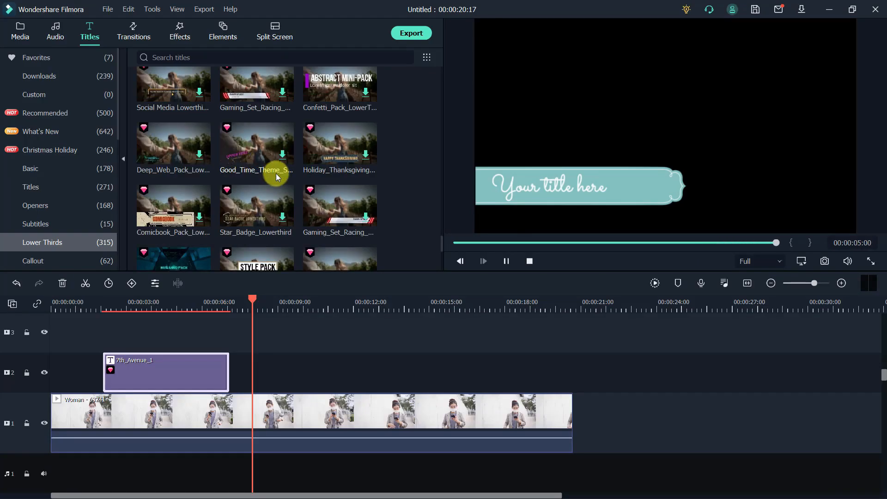
scroll(259, 254, down, 5)
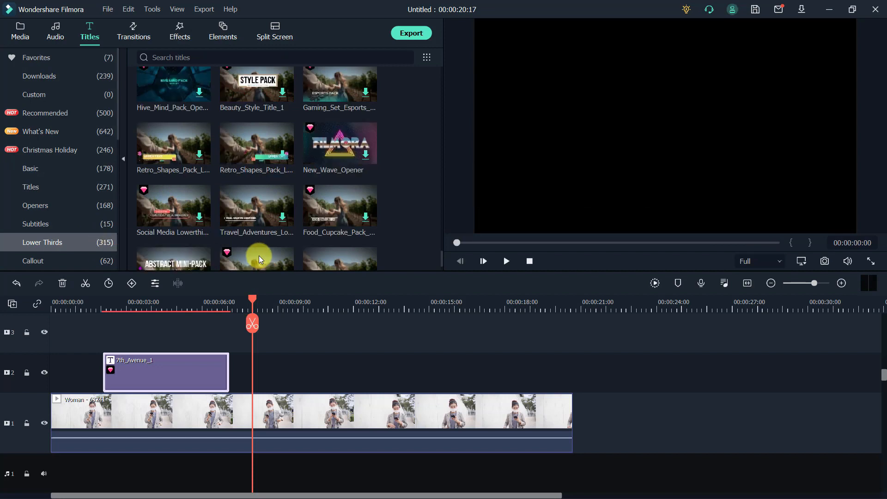
scroll(105, 243, down, 3)
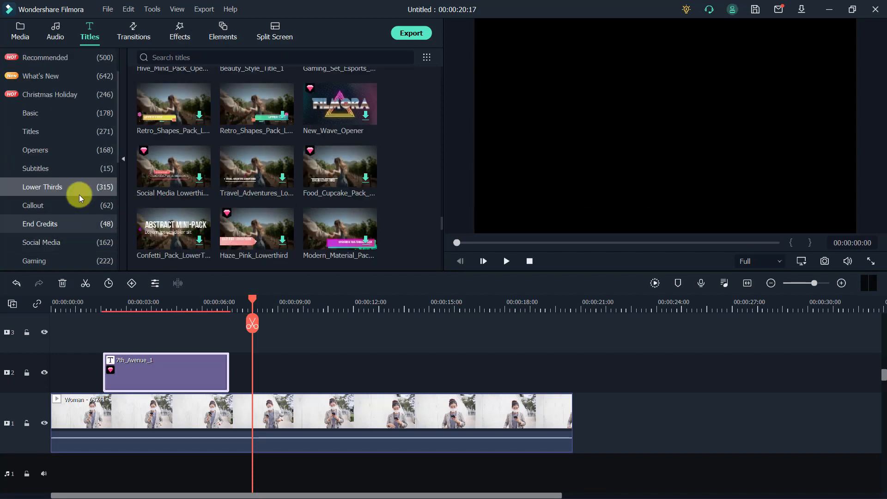
- Add the Thought Bubble callout to video track 2 at 00:00:08:00 and select it in the preview at 00:00:12:15
click(51, 206)
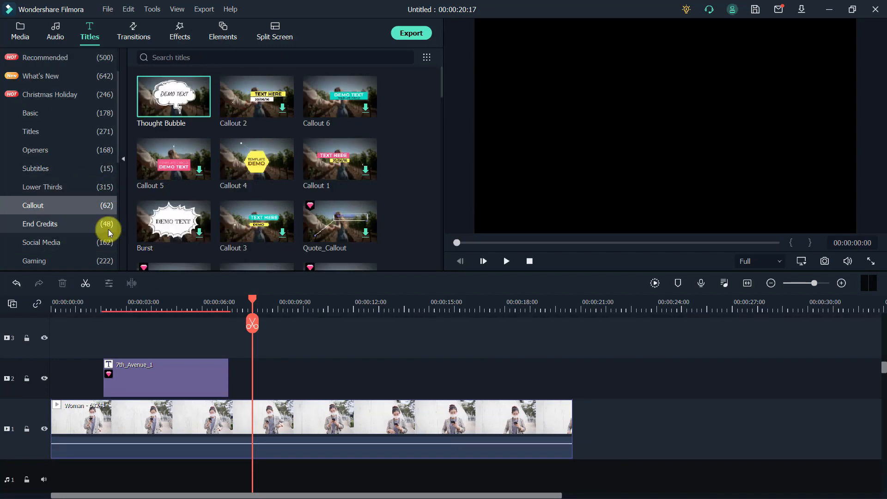
drag(156, 90, 261, 378)
click(307, 301)
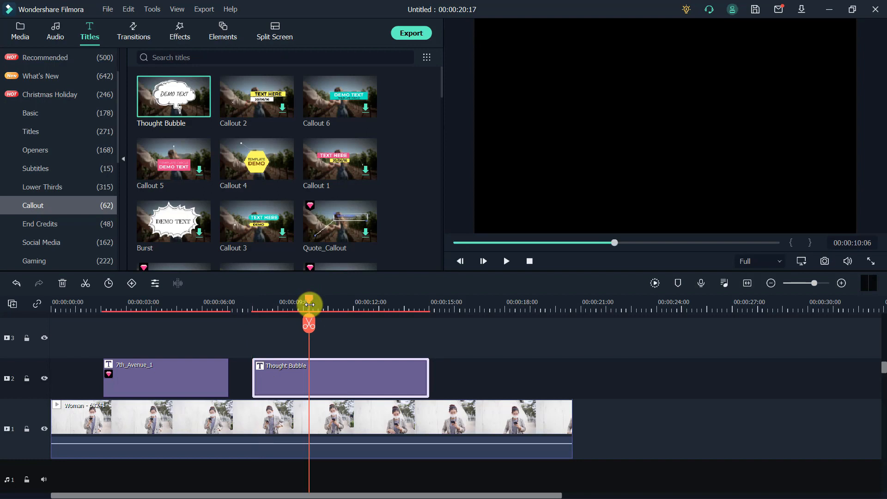
click(368, 302)
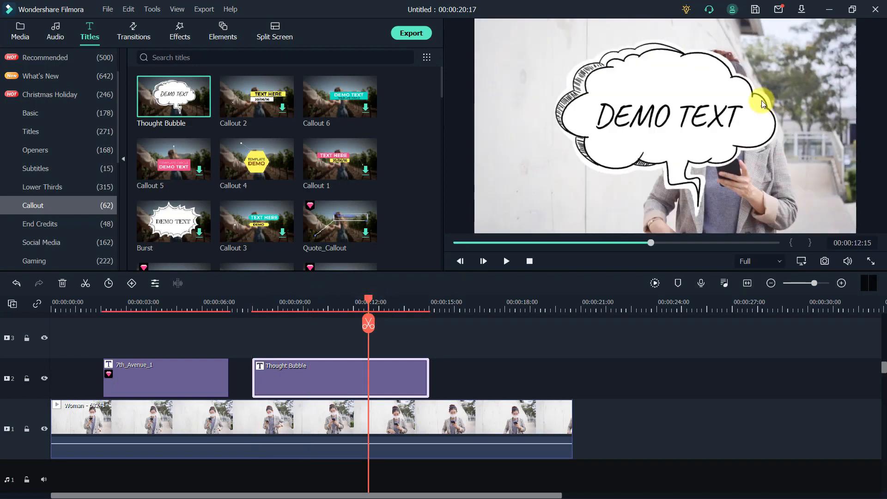
click(669, 156)
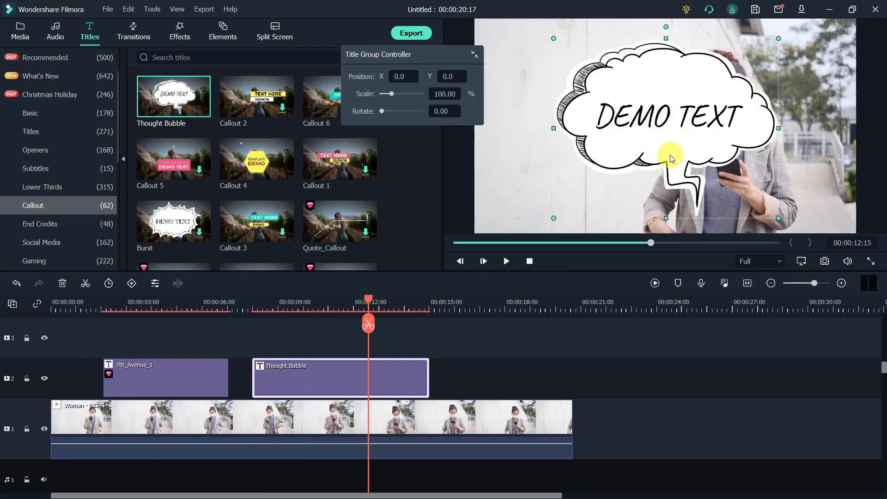
- Play the video from 00:00:07:22 to watch the Thought Bubble animation, pausing at 00:00:10:17
click(250, 304)
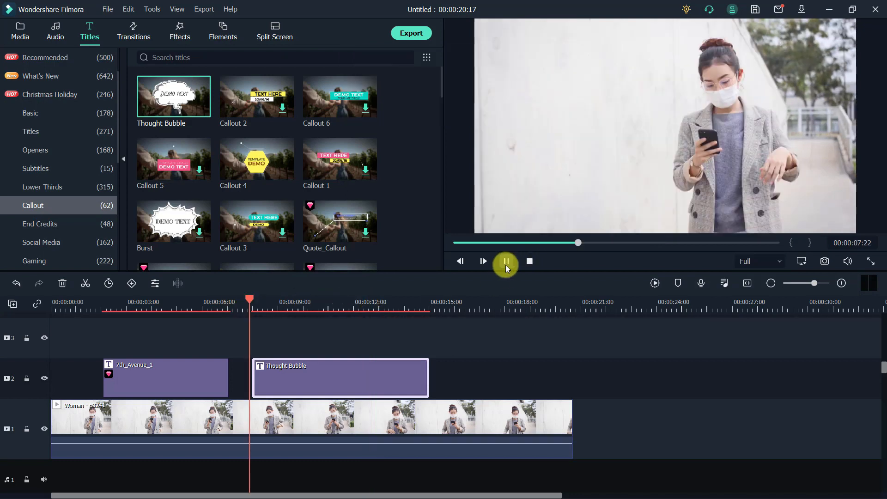
click(506, 262)
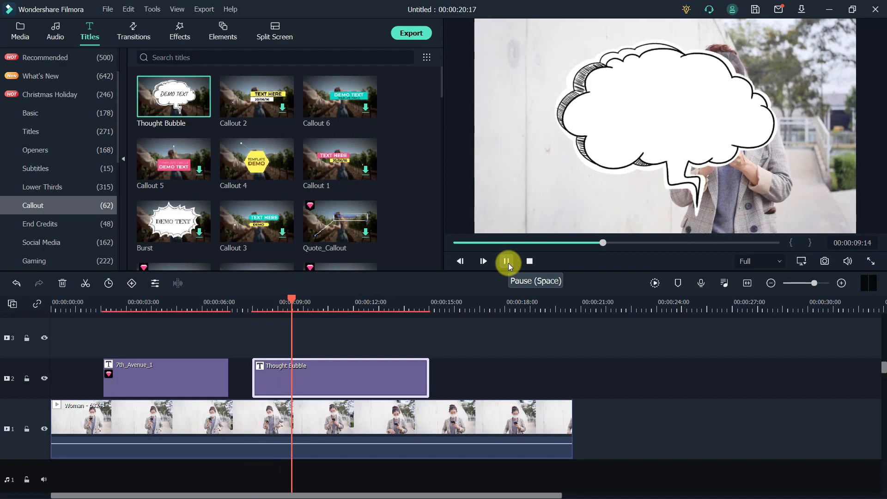
click(507, 262)
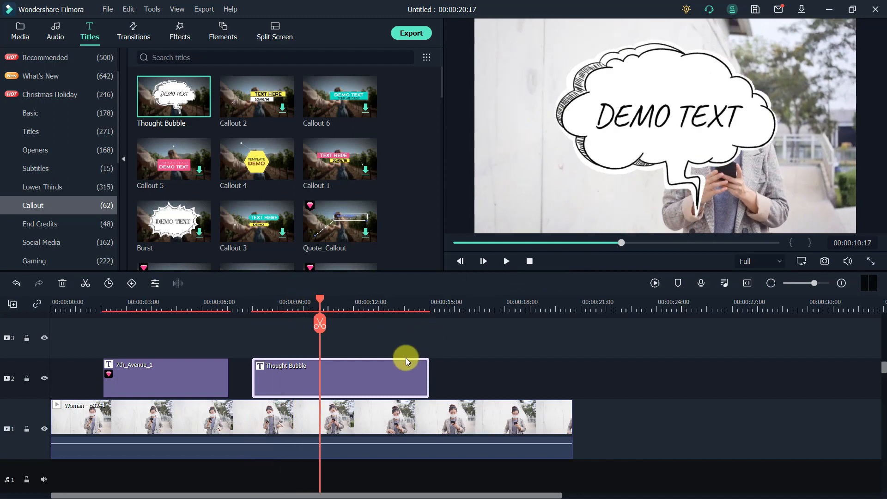
- Scale the Thought Bubble callout to 75.36% in its text settings and delete the callout from video track 2
double_click(296, 387)
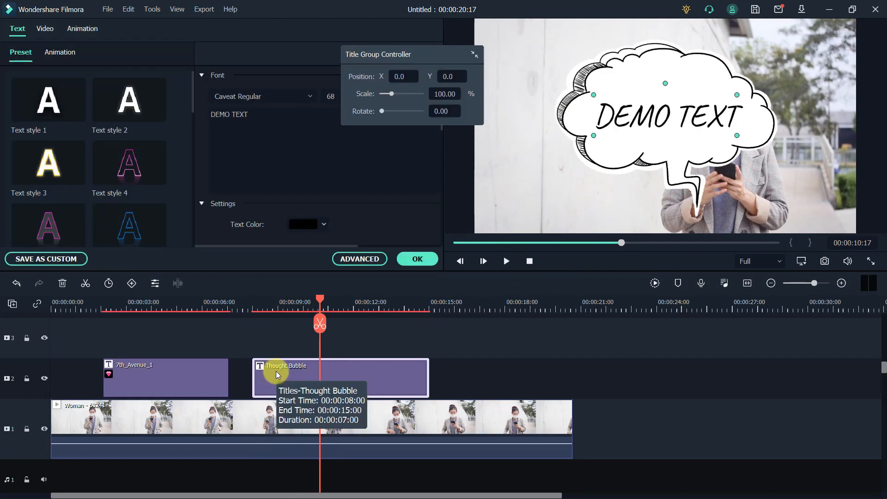
drag(279, 117, 212, 117)
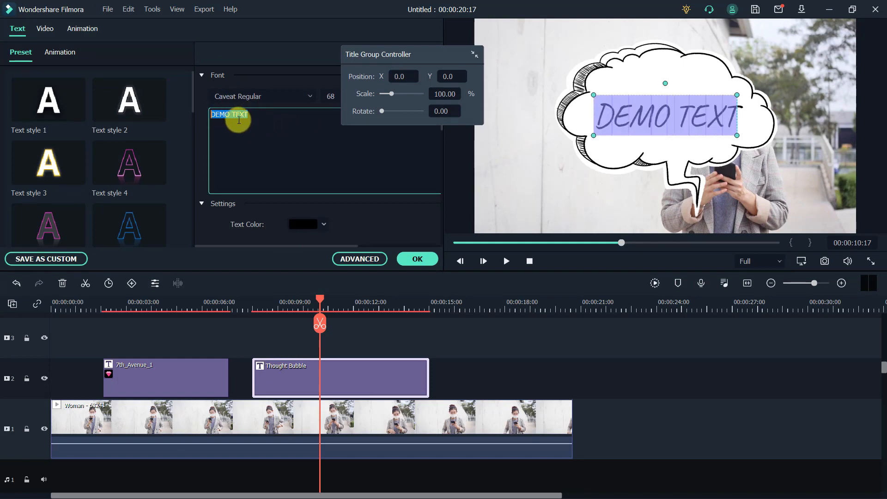
drag(392, 93, 389, 94)
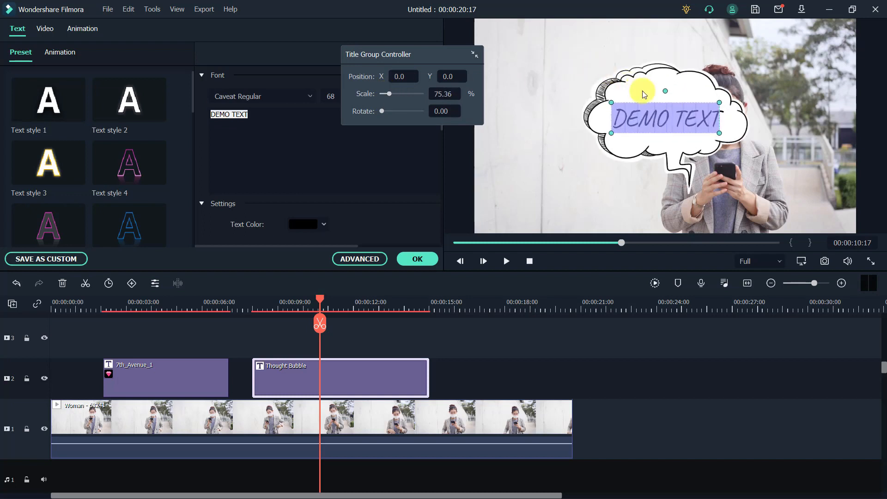
key(Delete)
click(428, 258)
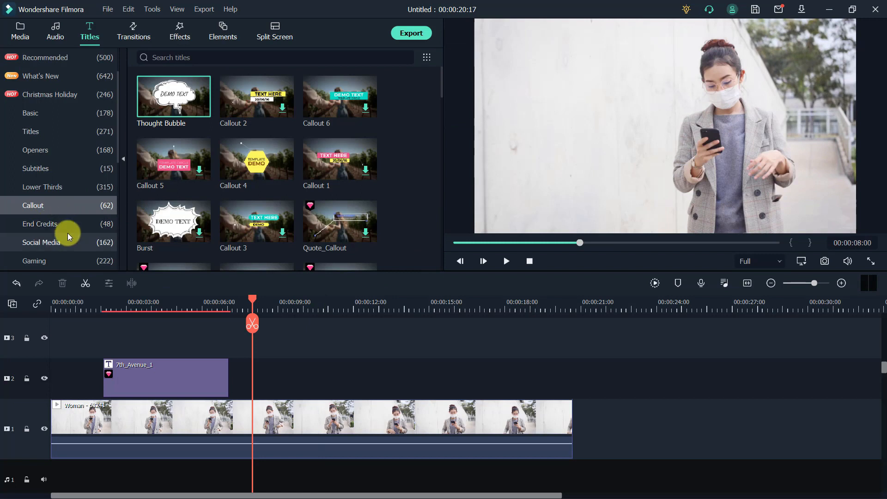
- Add the favourite Default Title to video track 2 at 00:00:08:00
scroll(85, 121, up, 1)
click(62, 56)
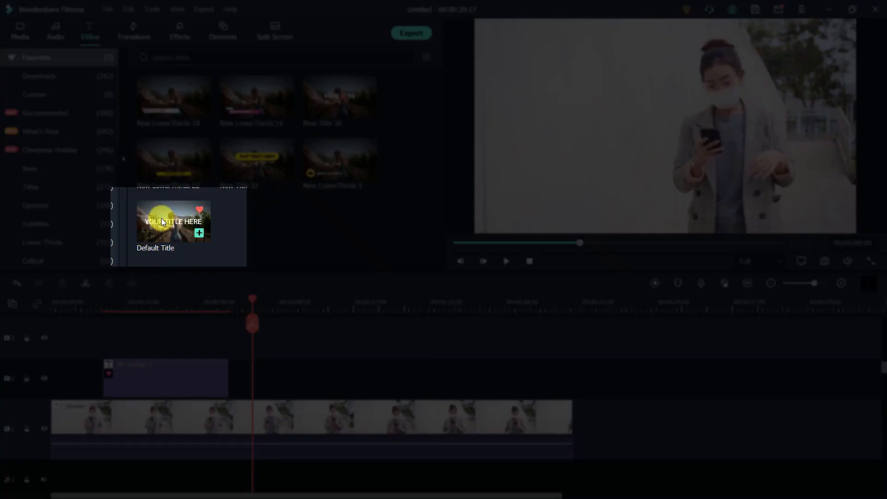
drag(163, 223, 258, 372)
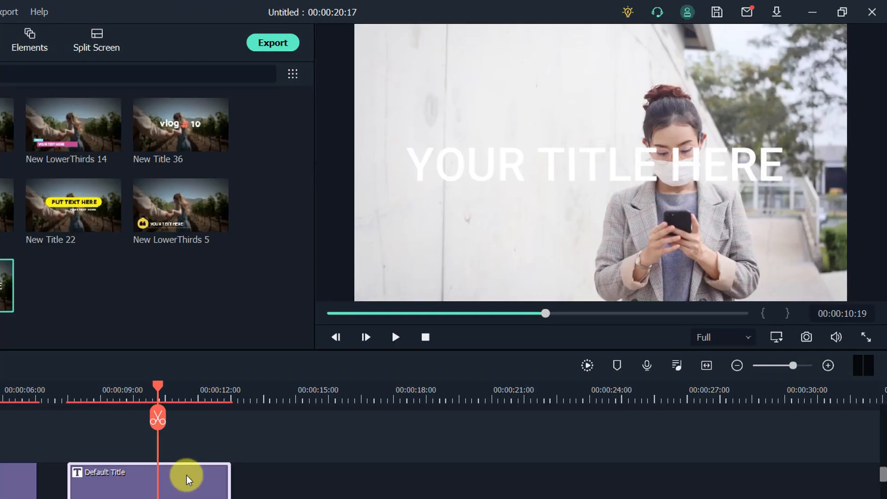
- Open the Default Title's text settings and place the text cursor before "TITLE" in the preview
double_click(347, 371)
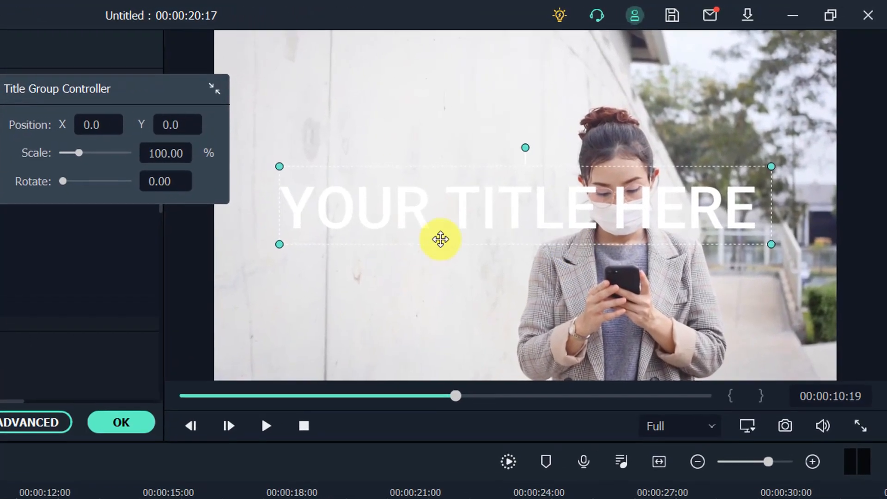
double_click(500, 215)
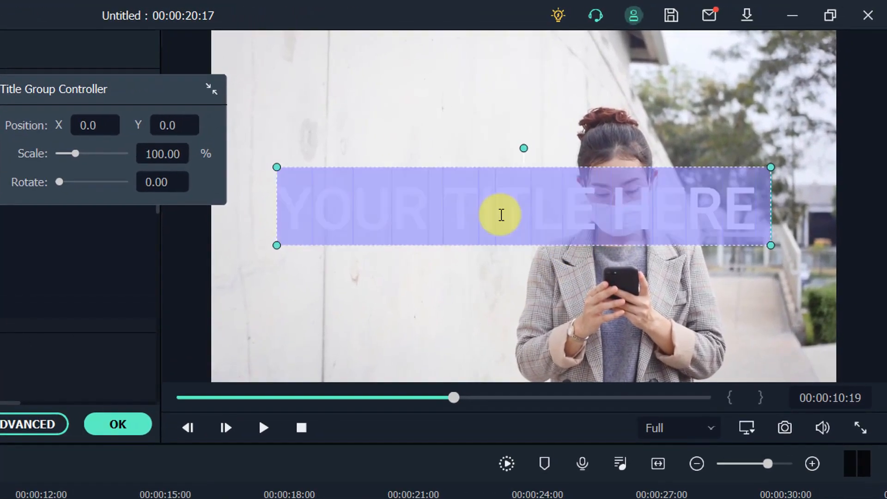
click(501, 215)
double_click(457, 214)
click(458, 214)
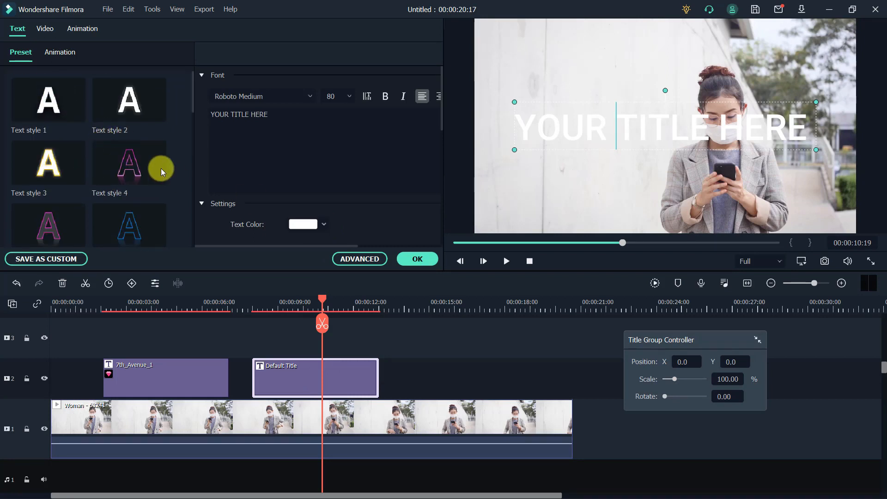
- Look at the custom colour choices for the title text and set its text colour to black
click(323, 224)
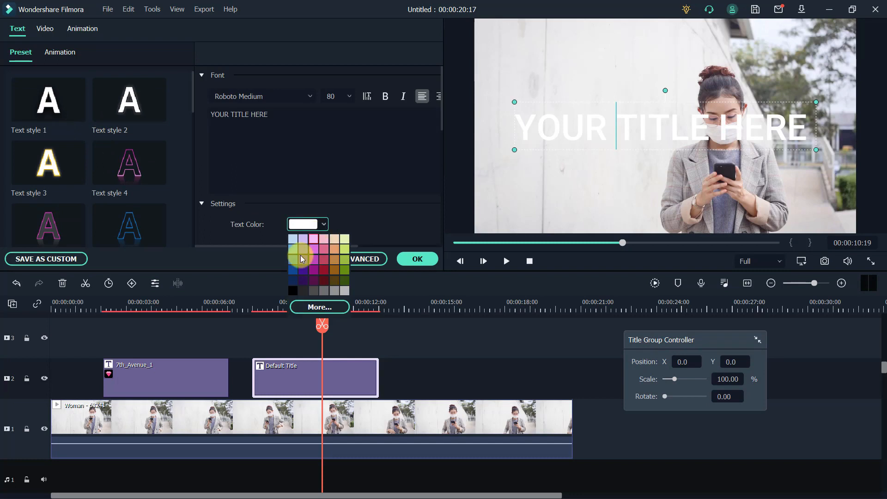
click(308, 303)
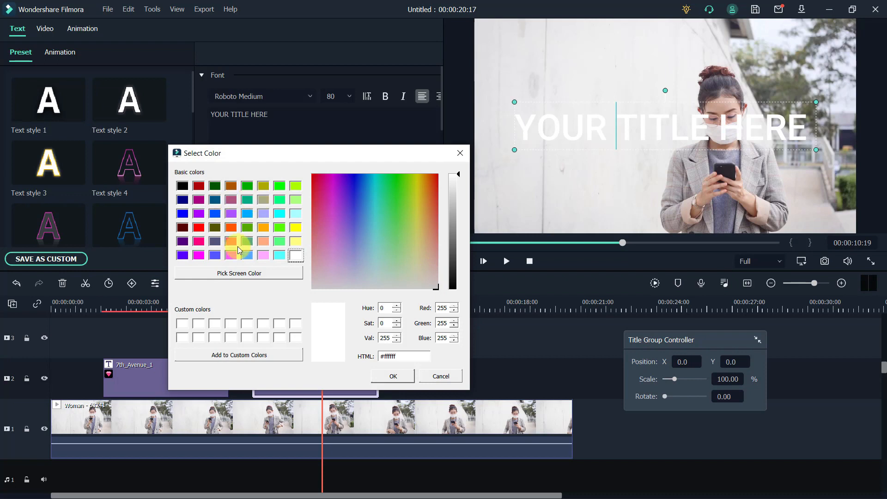
click(397, 378)
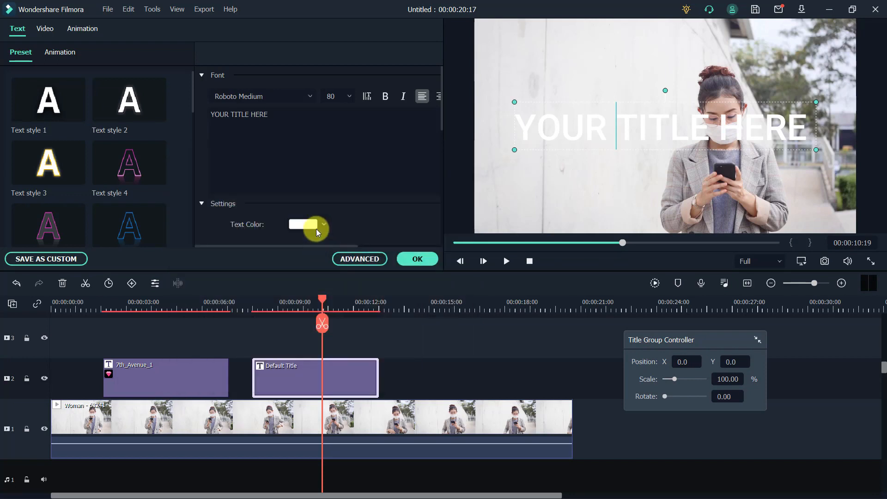
click(323, 223)
click(296, 290)
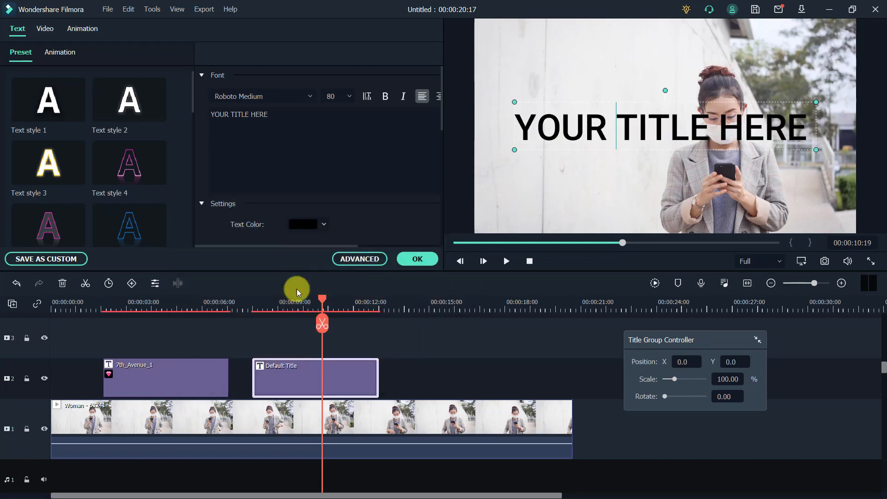
- Change the title's font to Mark Pro Heavy
scroll(341, 222, right, 1)
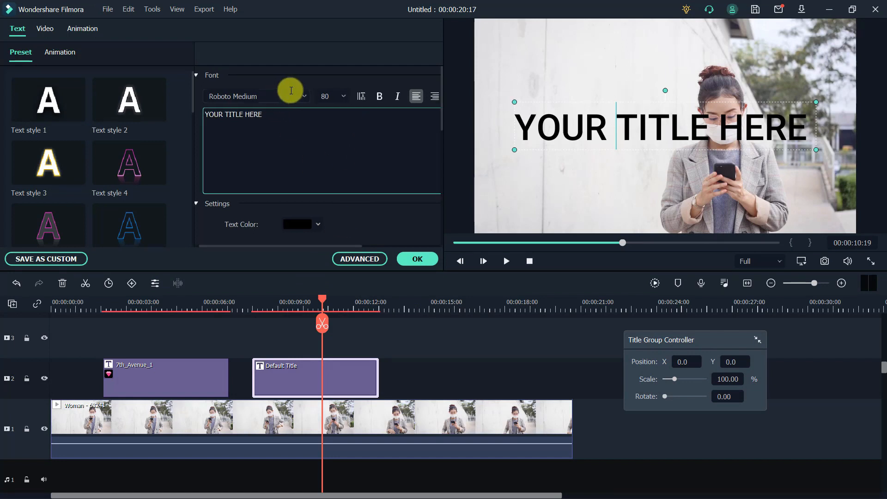
click(303, 96)
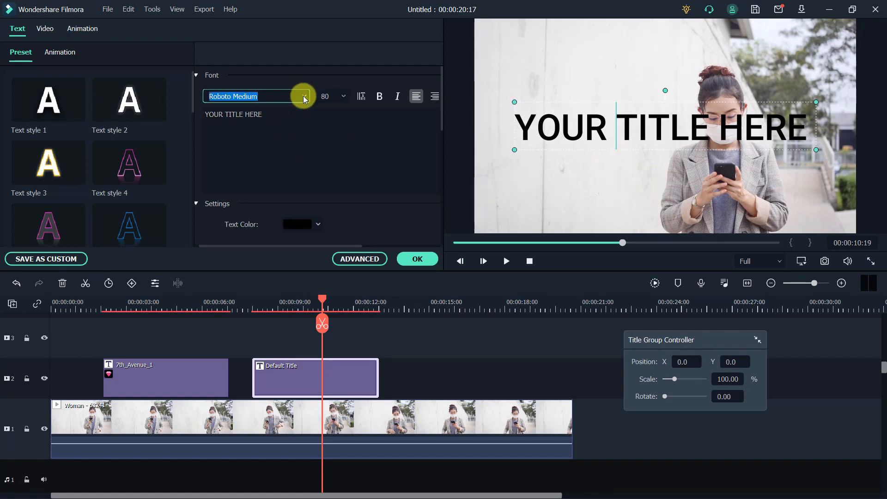
click(305, 95)
scroll(275, 152, up, 8)
scroll(294, 182, up, 8)
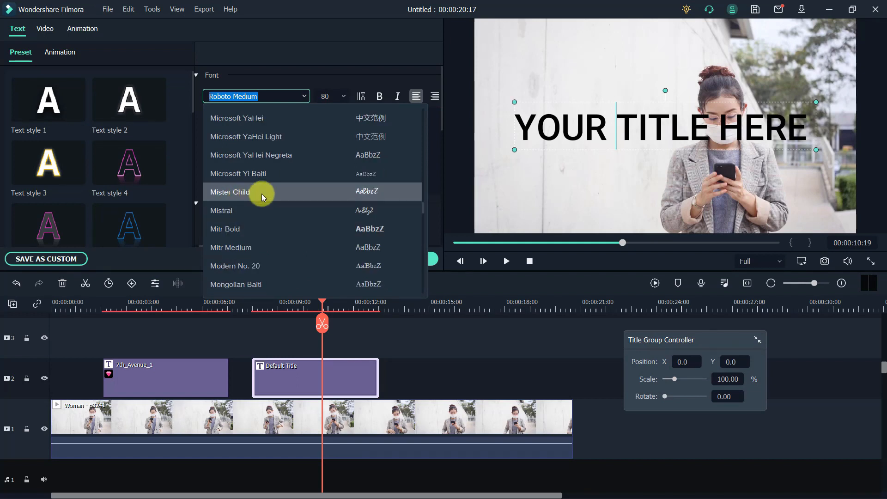
scroll(266, 199, up, 5)
scroll(303, 199, up, 2)
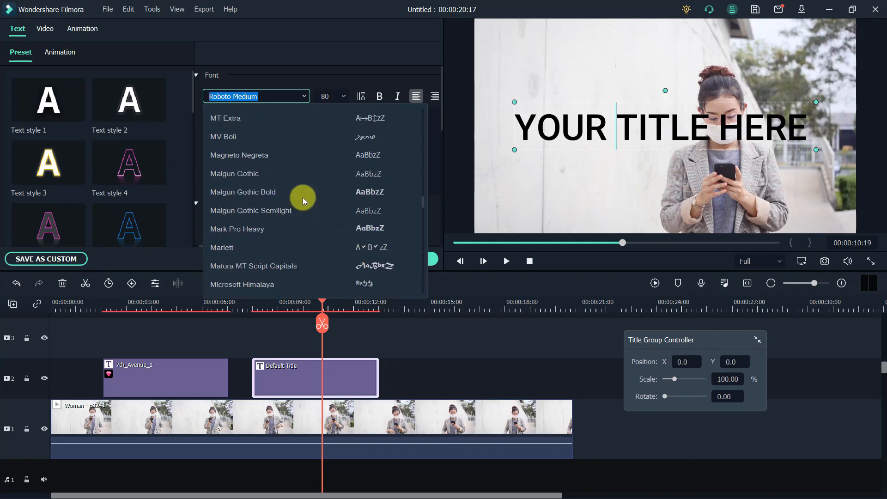
scroll(303, 196, down, 1)
click(299, 174)
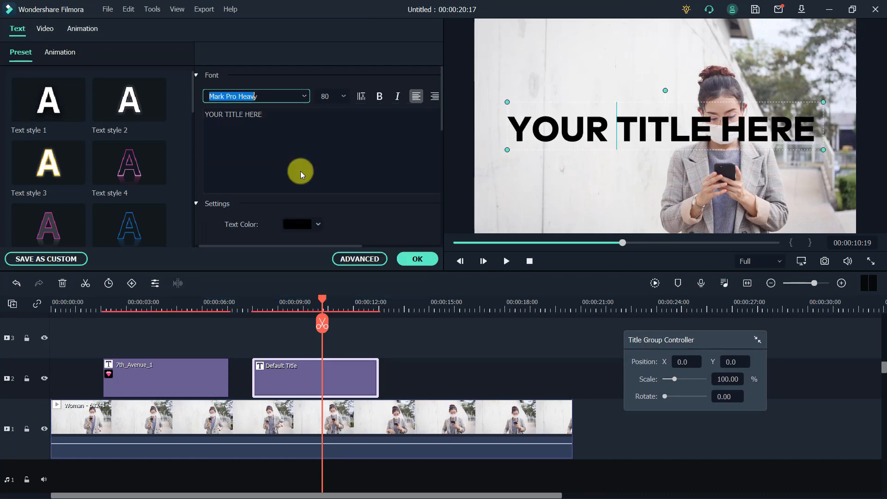
- Set the title's font size to 50, shrink it in the preview to 47 and move it to the upper-left of the video frame
click(320, 96)
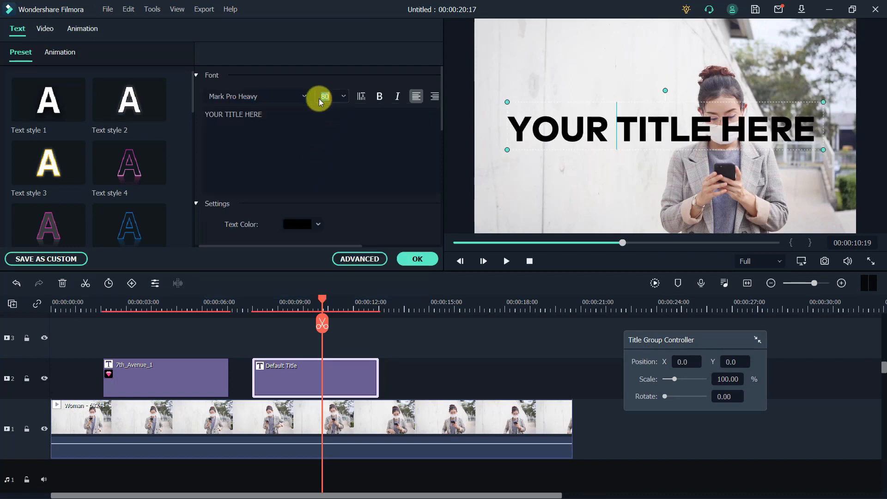
text(50)
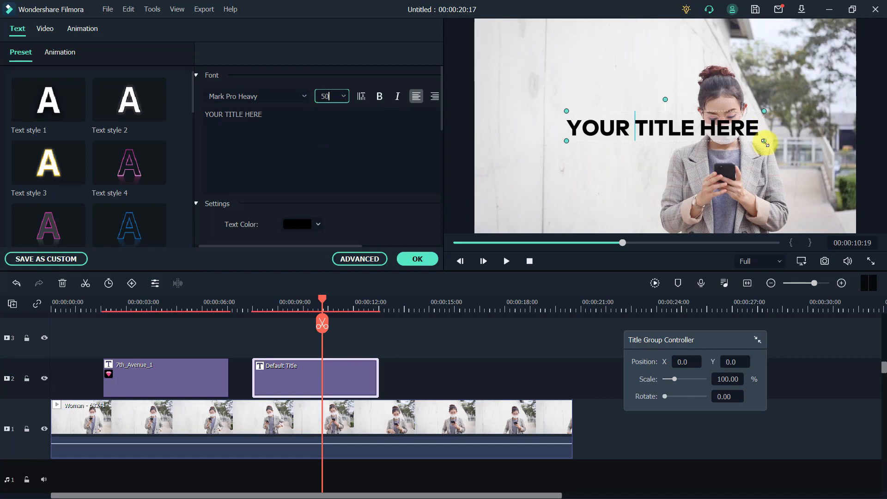
drag(765, 143, 753, 110)
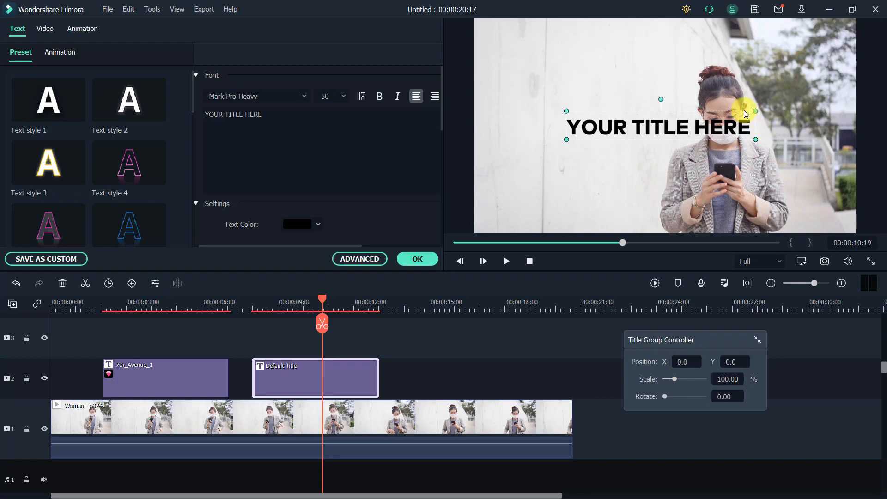
drag(660, 124, 586, 46)
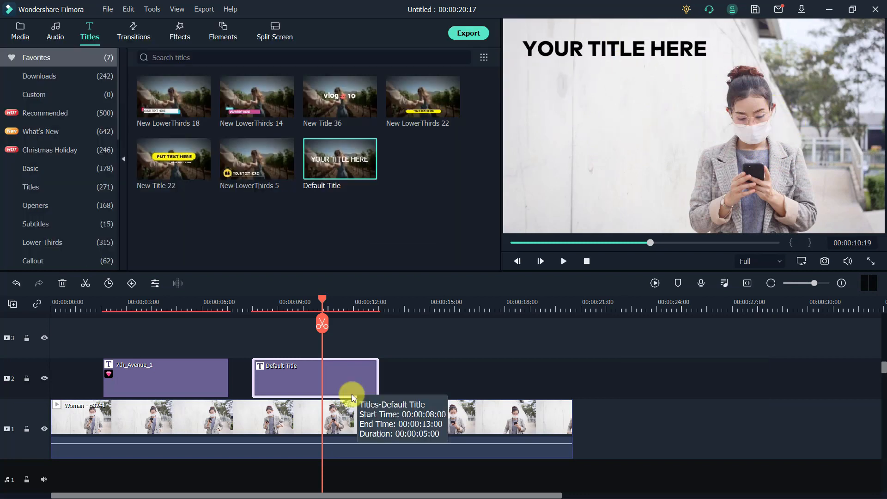
- Reopen the Default Title's text settings and apply the Type Writer text animation to it
double_click(340, 371)
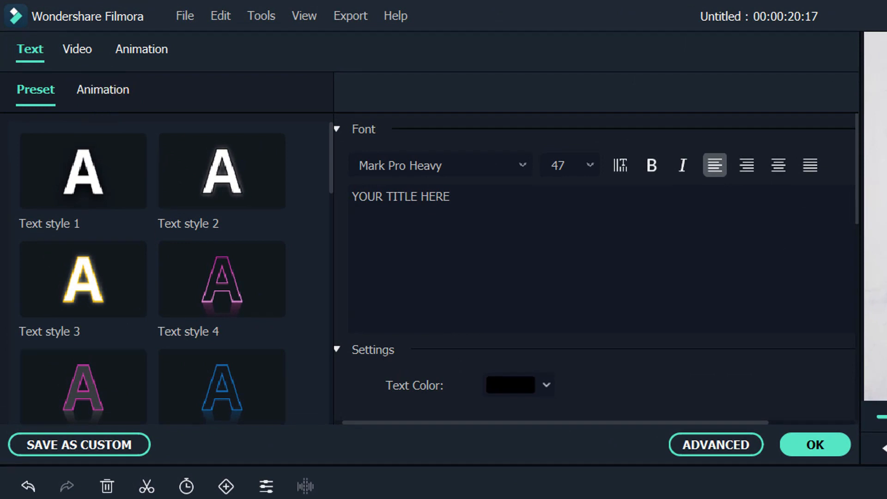
click(102, 92)
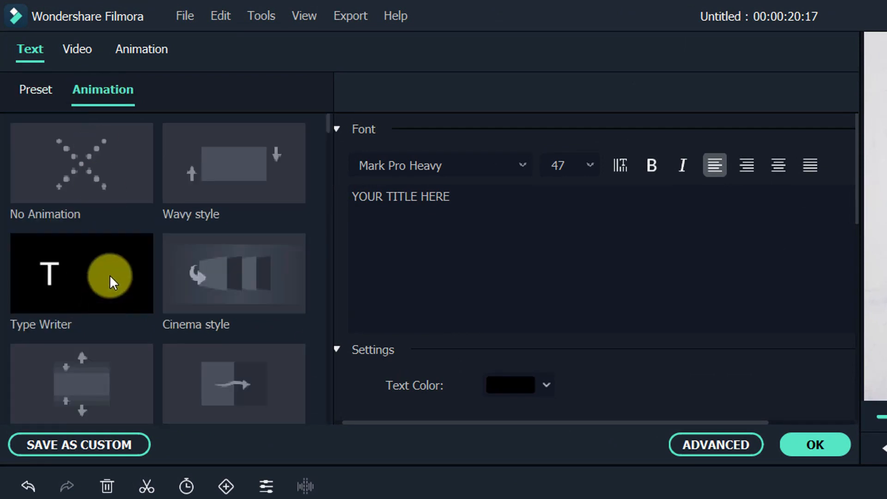
scroll(109, 274, down, 5)
scroll(115, 272, down, 3)
scroll(115, 273, up, 8)
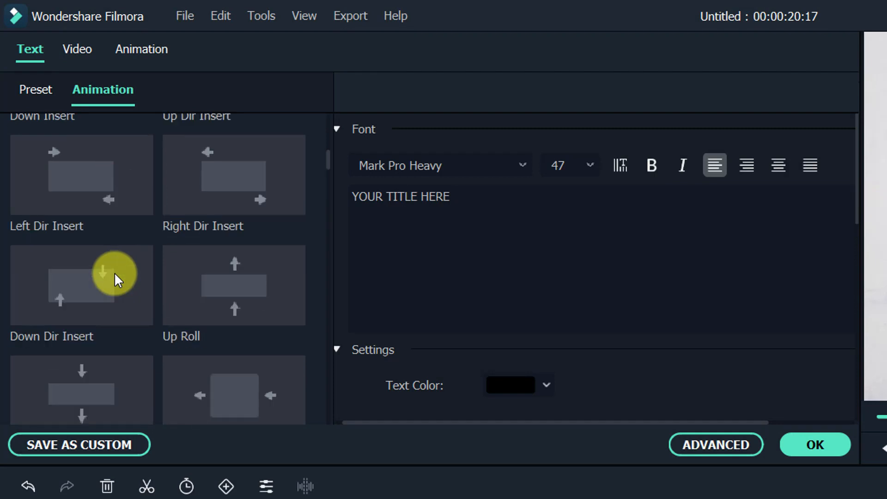
click(87, 276)
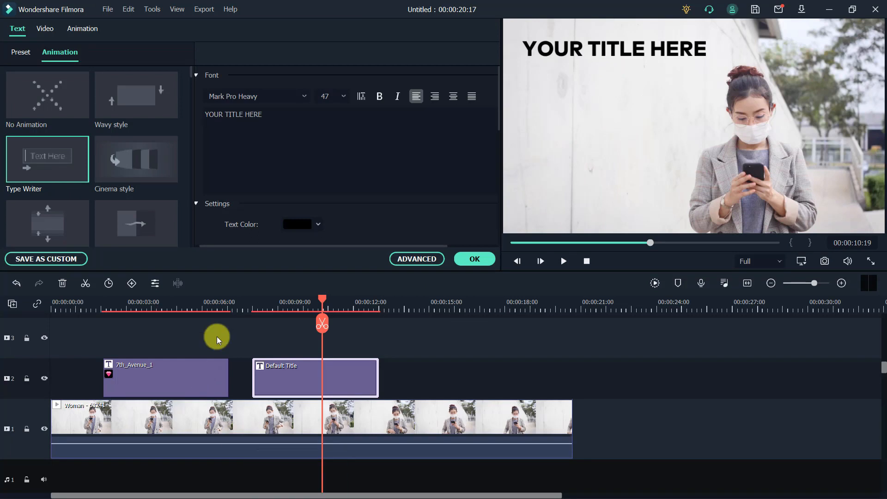
click(252, 303)
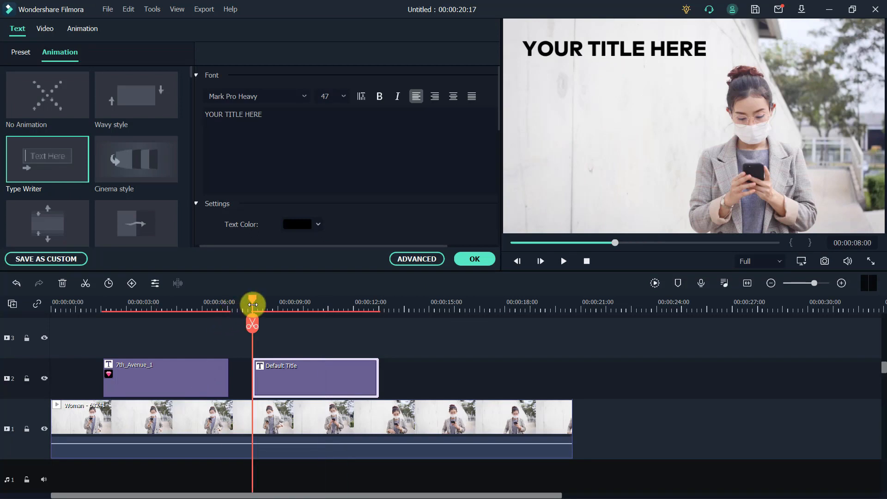
click(469, 258)
- Play the video from 00:00:07:18 to watch the title's Type Writer animation, pausing at 00:00:11:03
drag(250, 298, 245, 298)
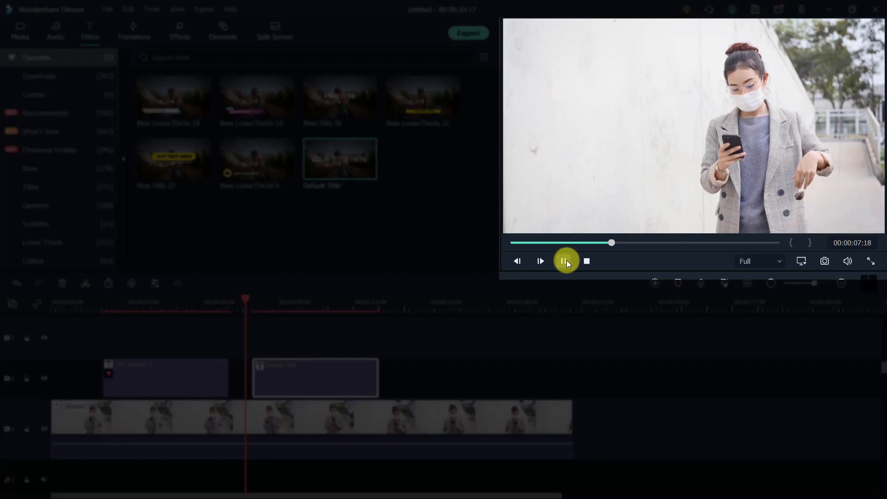
click(565, 260)
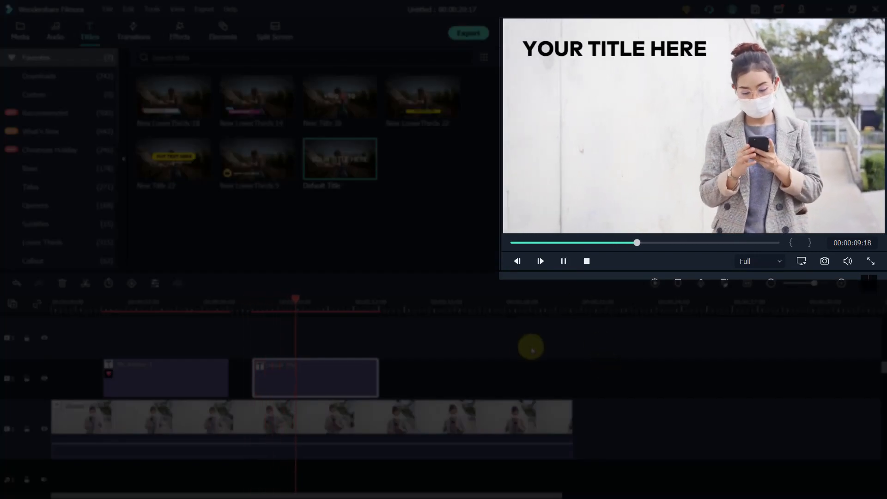
click(564, 262)
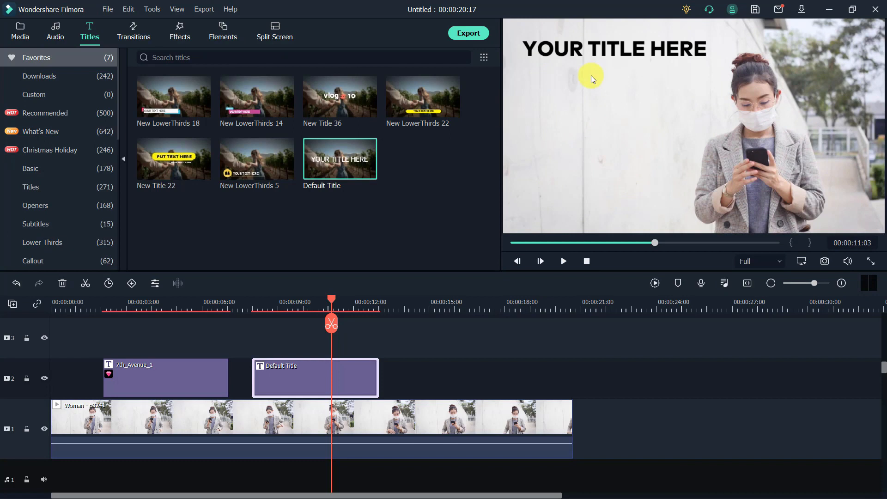
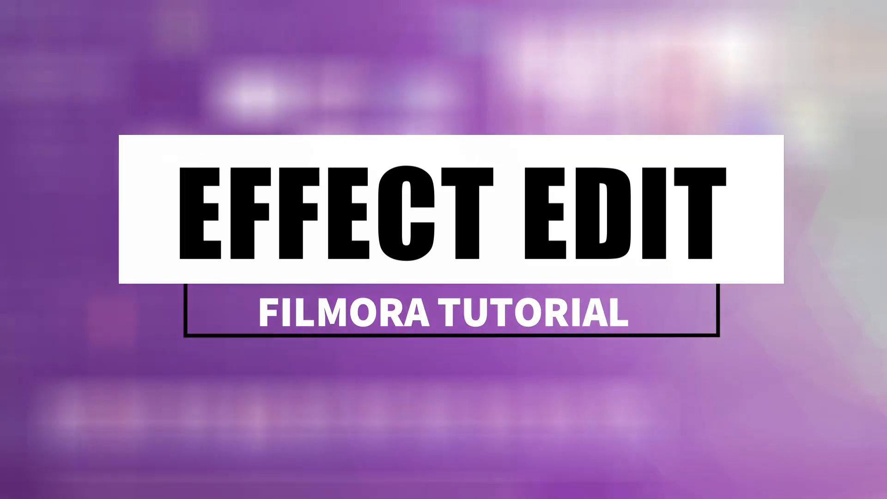
- Apply the Purple_Flare effect from the Light Leak overlays to the clip on video track 1
click(180, 29)
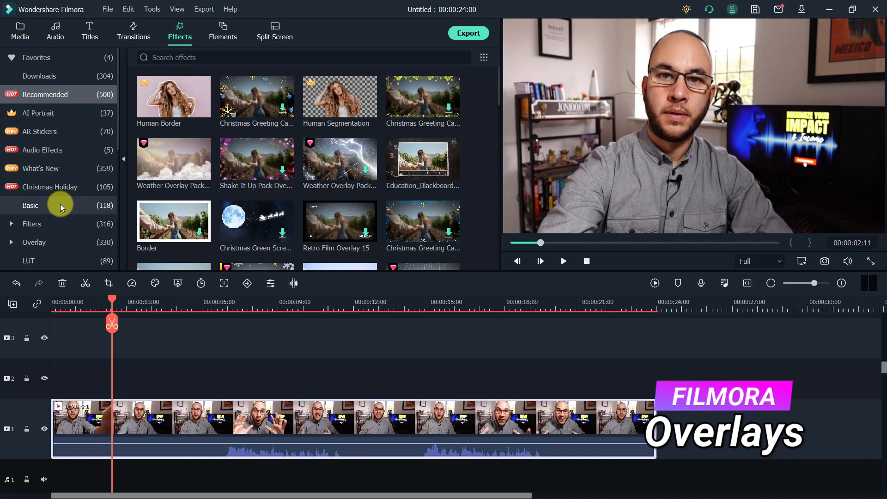
scroll(60, 204, down, 2)
click(11, 187)
scroll(49, 189, down, 2)
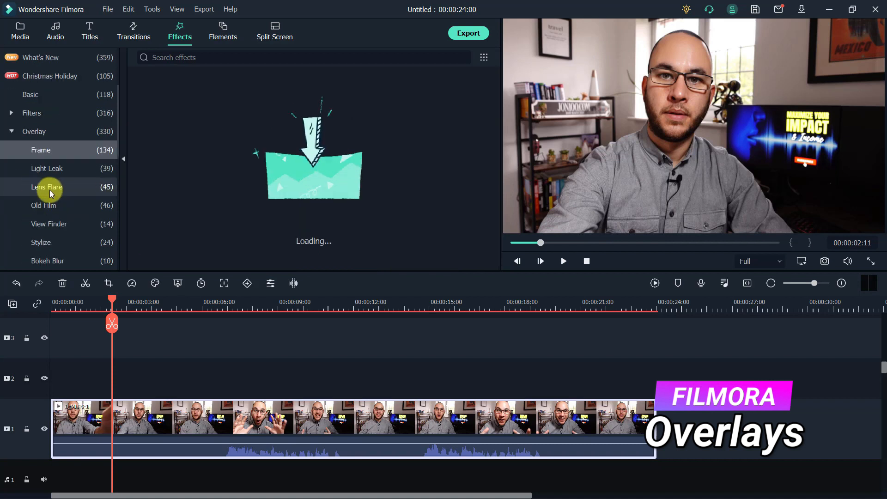
click(59, 172)
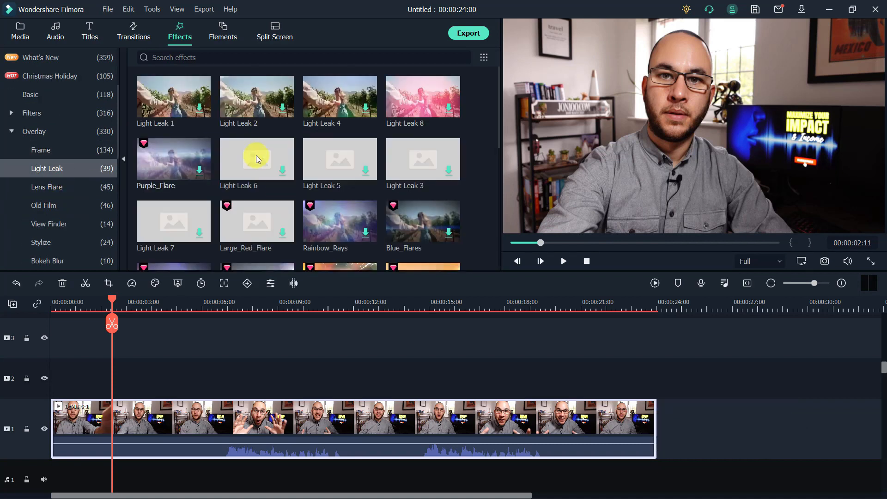
drag(158, 160, 140, 422)
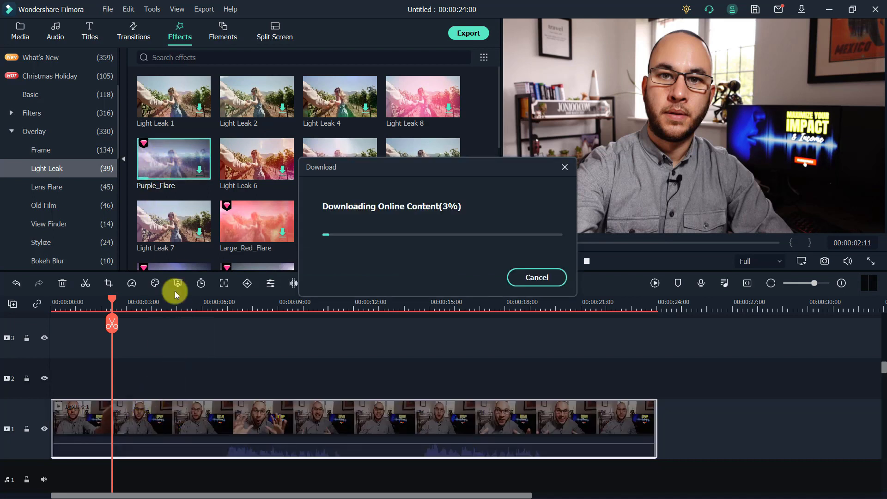
- Play the clip from 00:00:03:13 to watch the Purple_Flare overlay, and pause playback
click(139, 302)
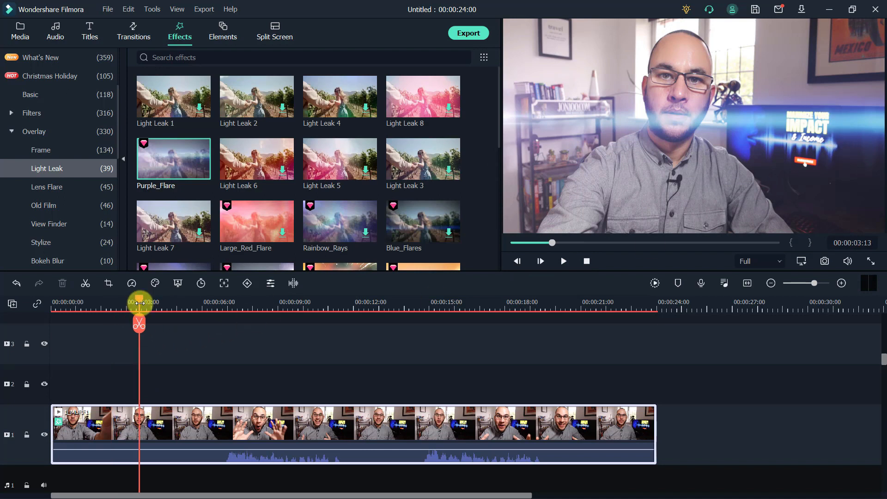
key(space)
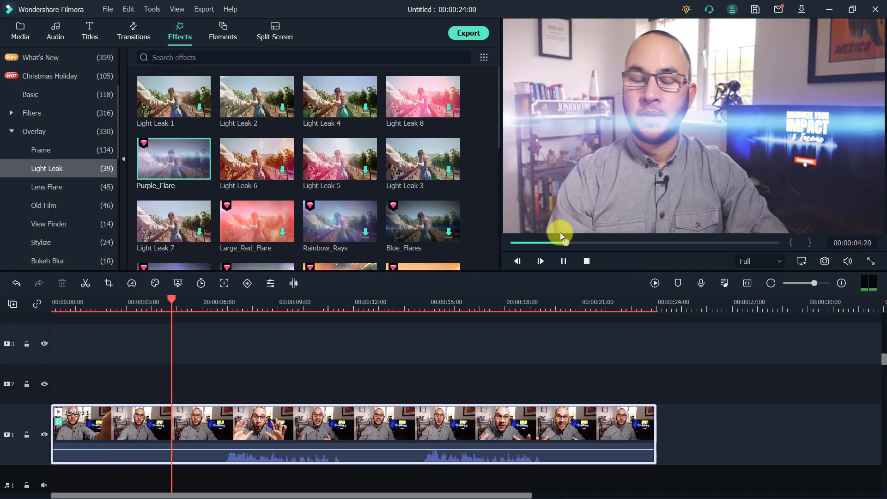
key(space)
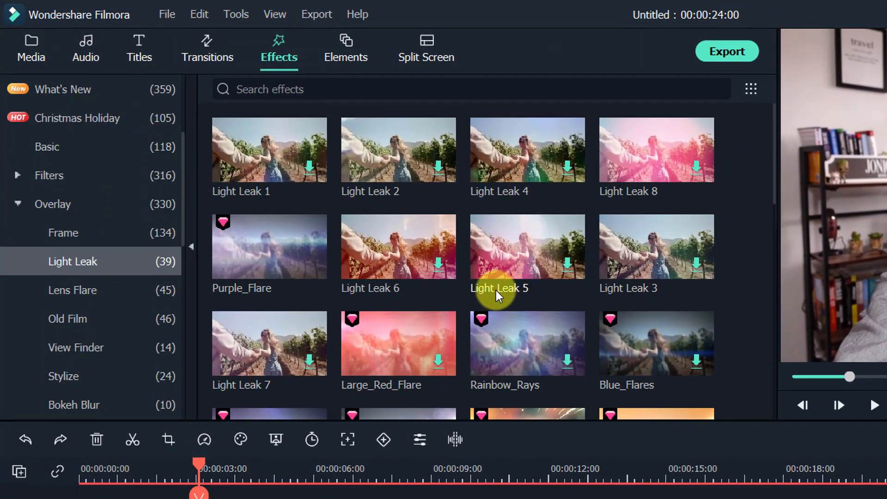
- Apply the MPEG Glitch effect from the TV Static overlays to the clip on video track 1 and play it from 00:00:03:02
click(114, 323)
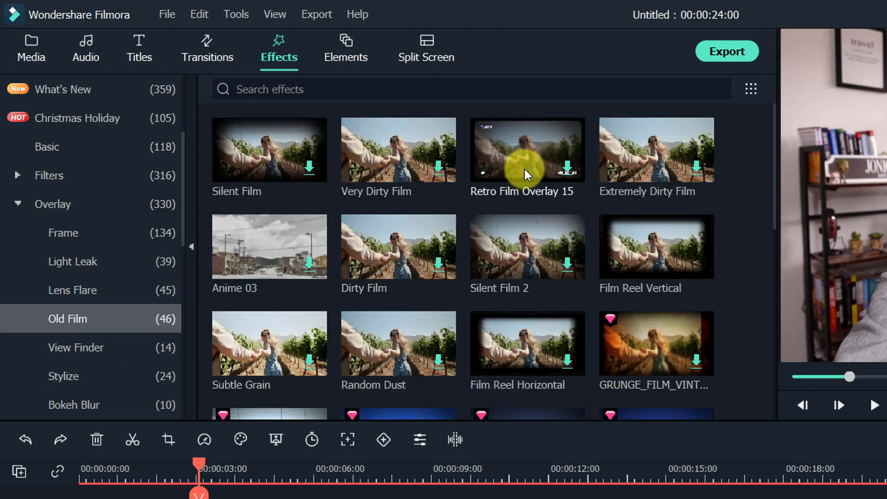
scroll(81, 248, down, 3)
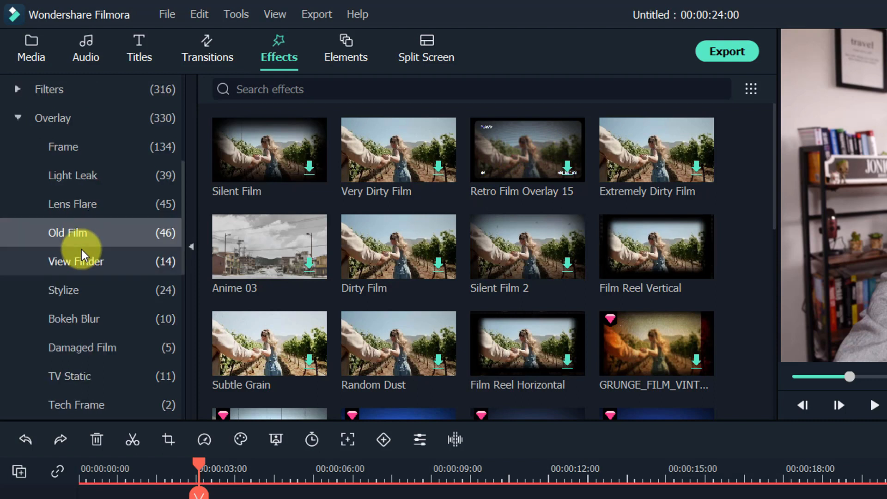
click(109, 324)
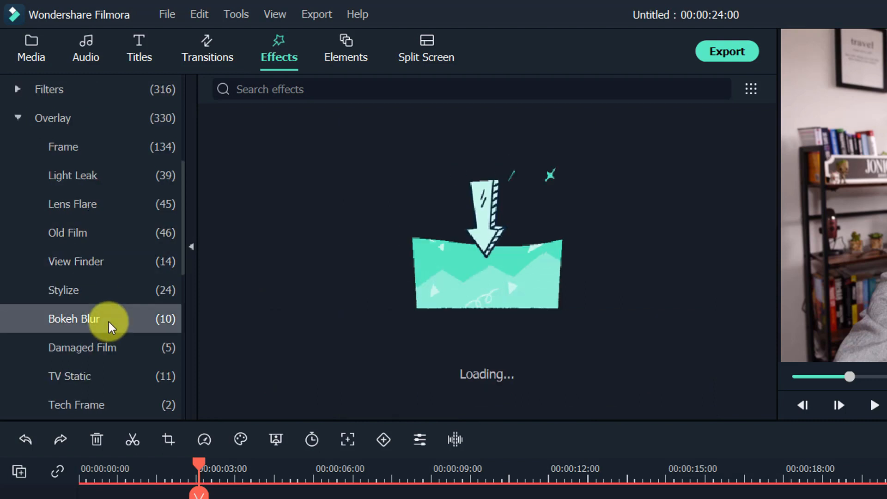
click(108, 371)
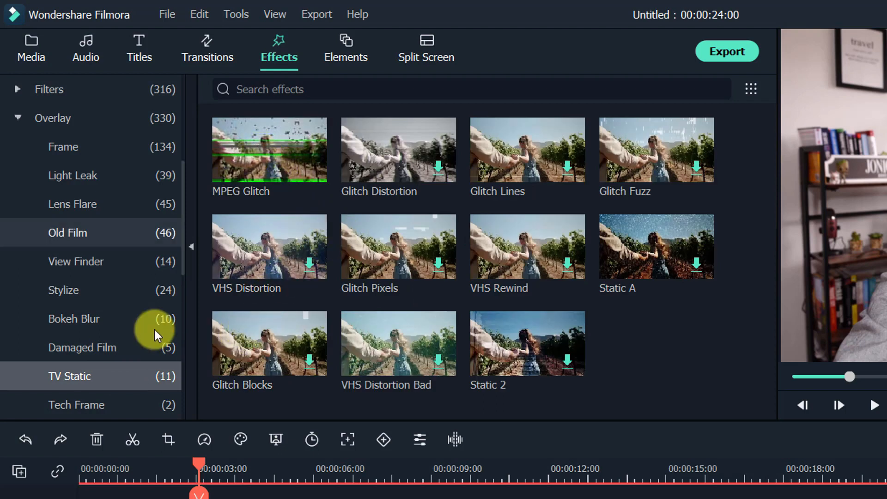
drag(290, 158, 230, 498)
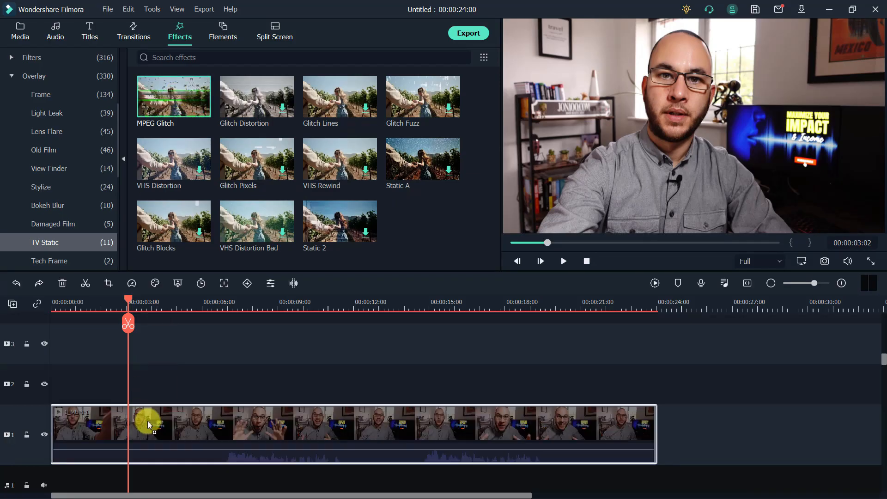
drag(148, 425, 148, 425)
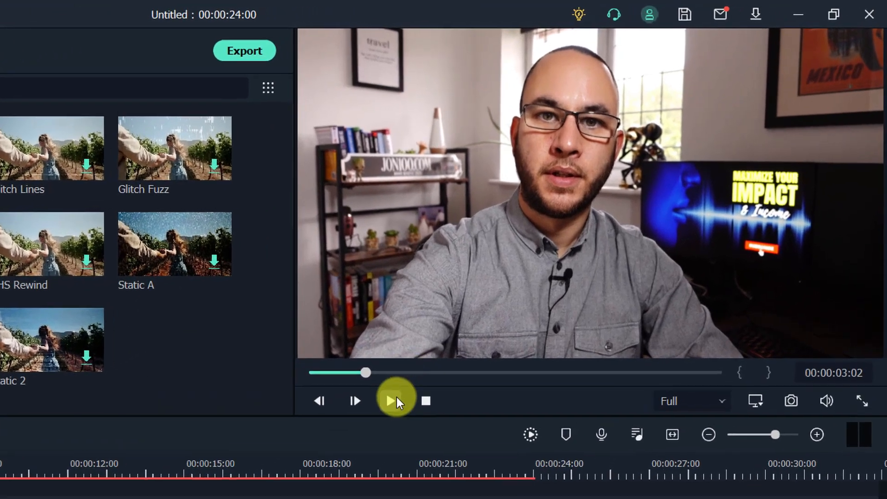
click(563, 261)
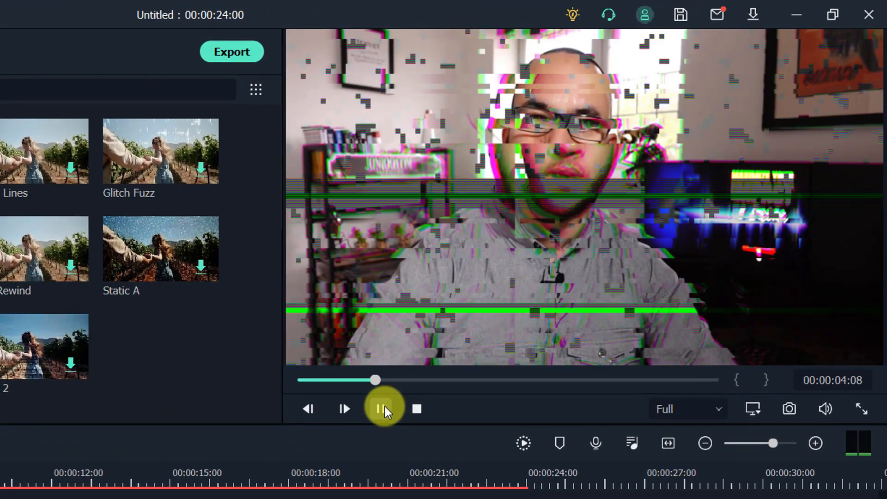
click(384, 409)
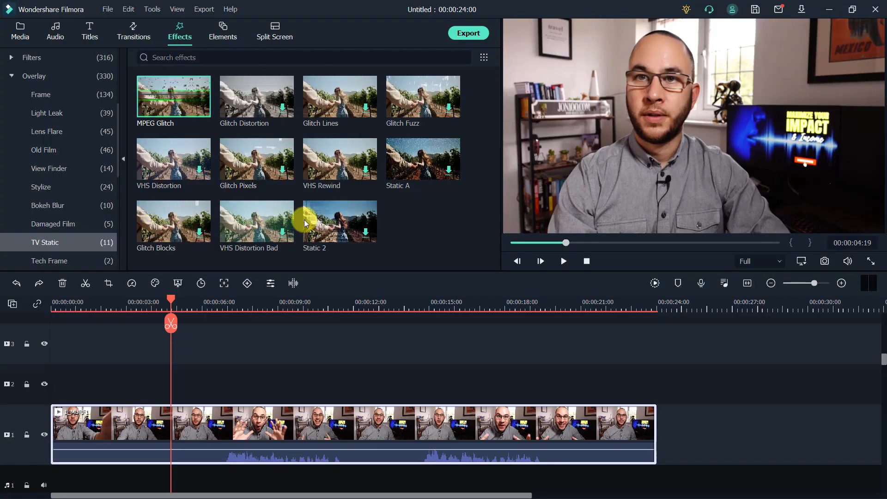
- Apply the SinCity effect from the LUT collection to the clip on video track 1
scroll(91, 211, down, 3)
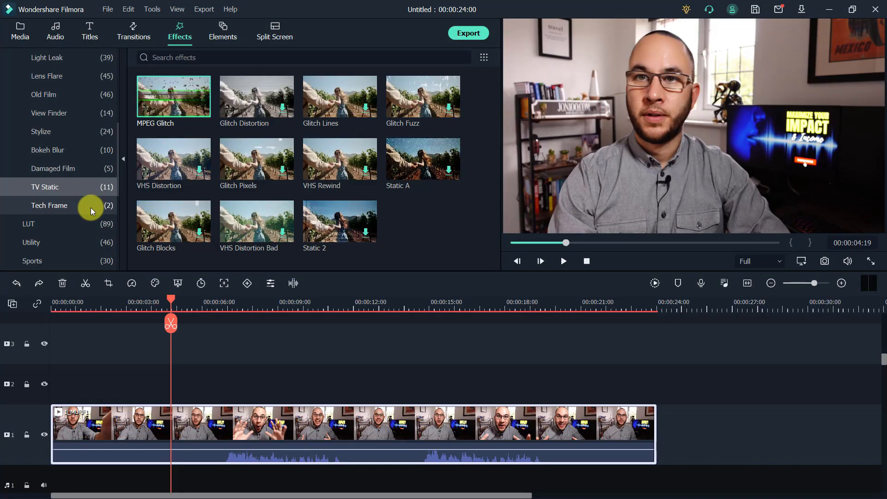
click(72, 225)
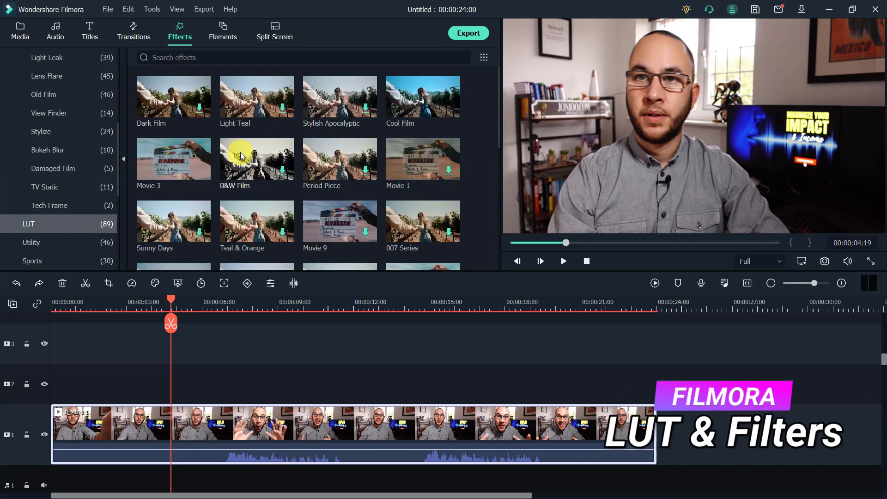
scroll(304, 228, down, 10)
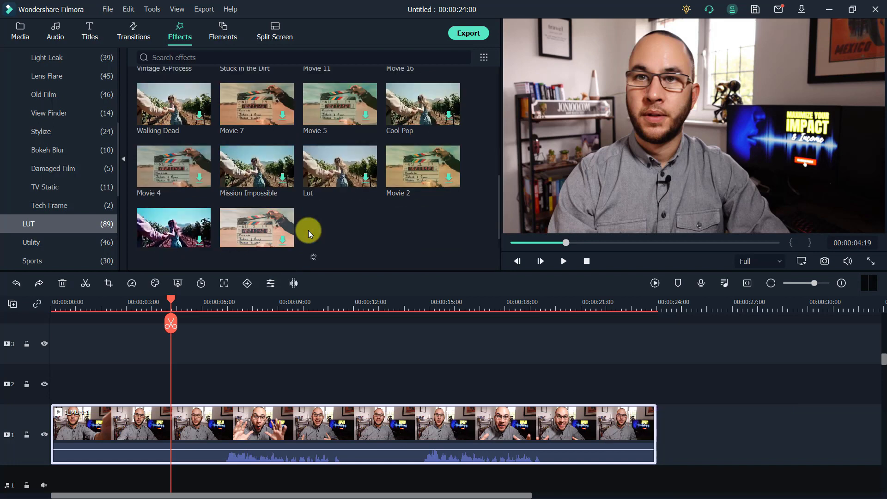
scroll(351, 157, down, 5)
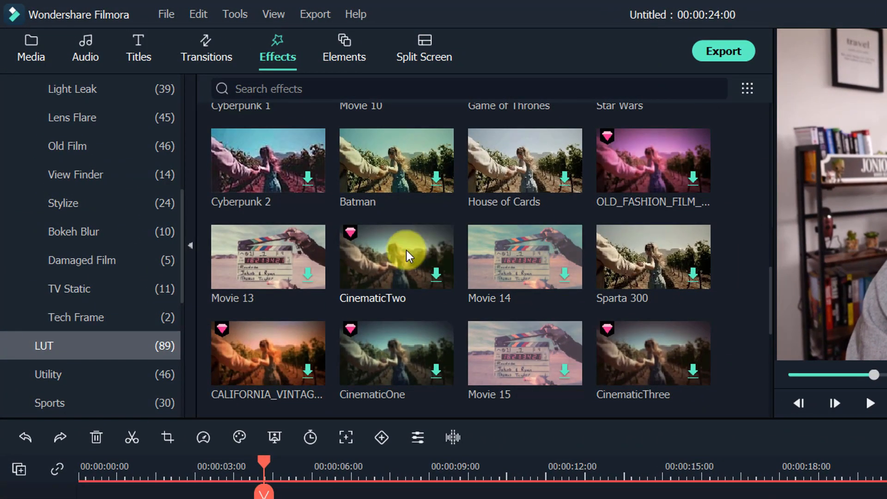
scroll(353, 312, down, 5)
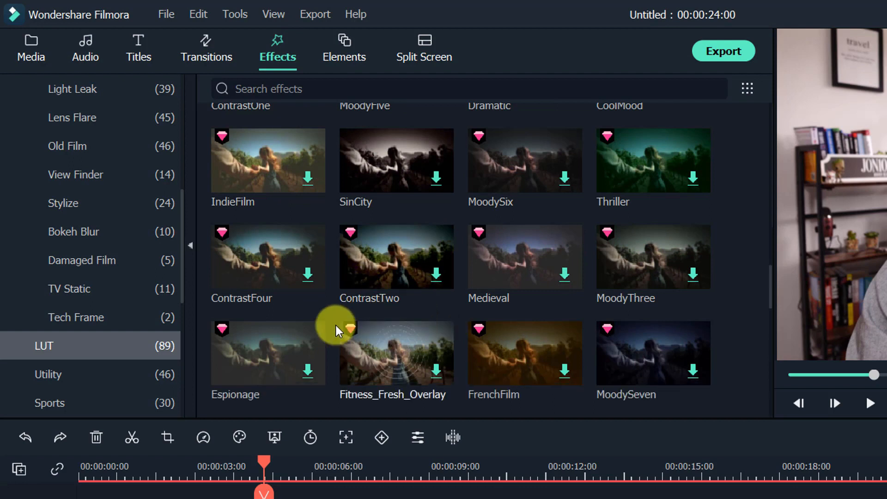
drag(371, 156, 165, 427)
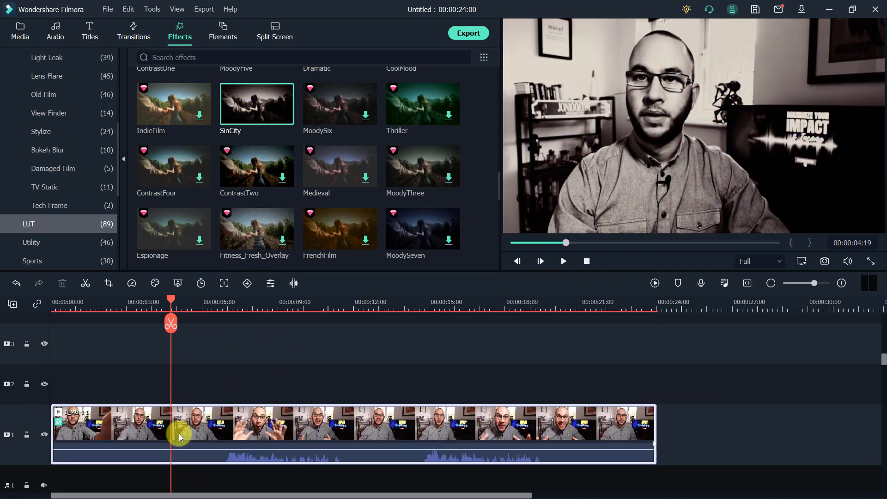
- Play the clip from an earlier point to watch the SinCity look, pausing at 00:00:06:10, and undo the effect
click(98, 303)
key(space)
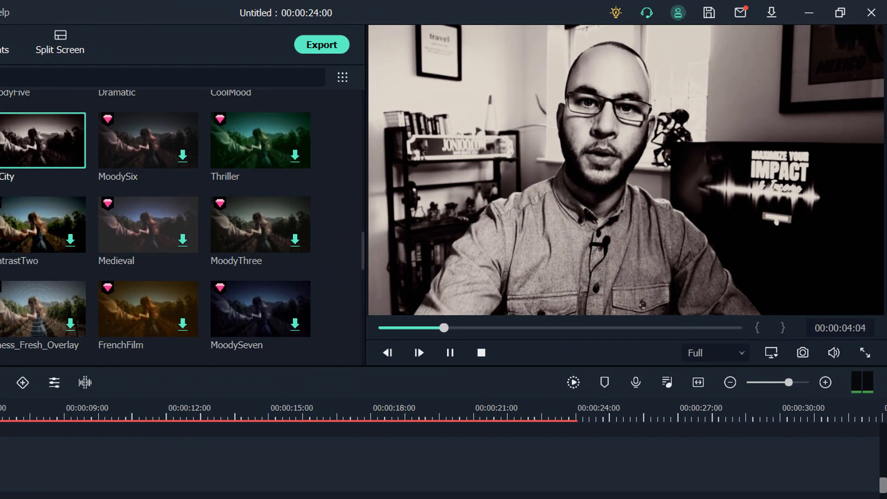
key(space)
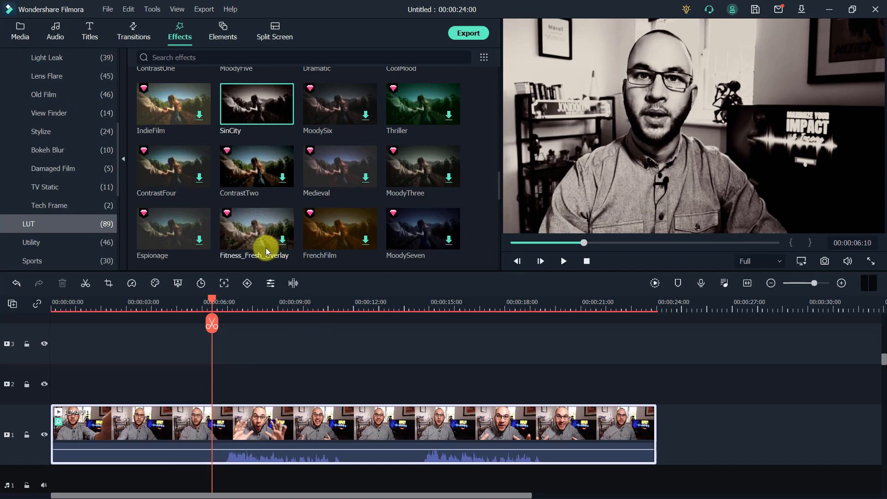
key(ctrl+z)
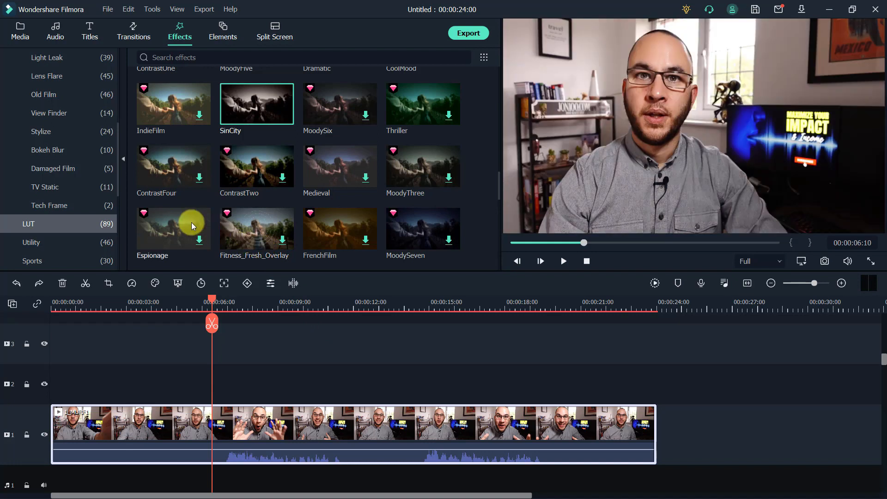
- Apply the Sideways 1 effect from the Shake filters to the clip on video track 1 and play it to preview the shake
click(41, 246)
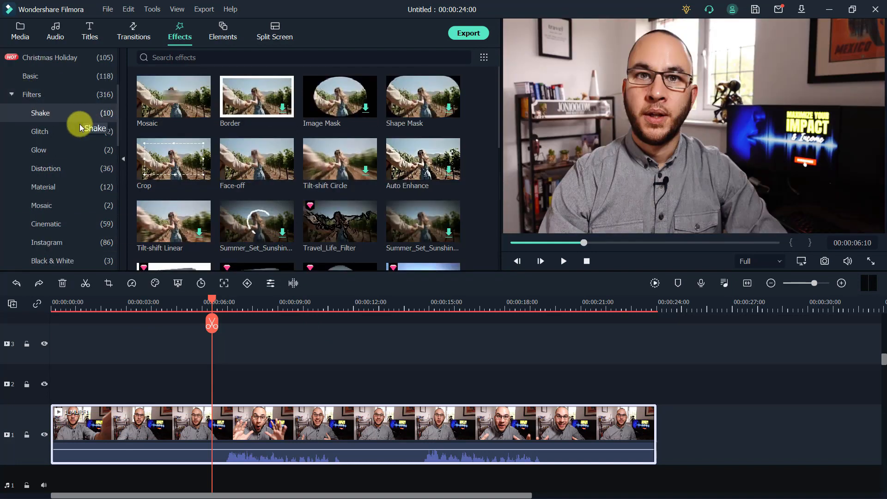
click(54, 112)
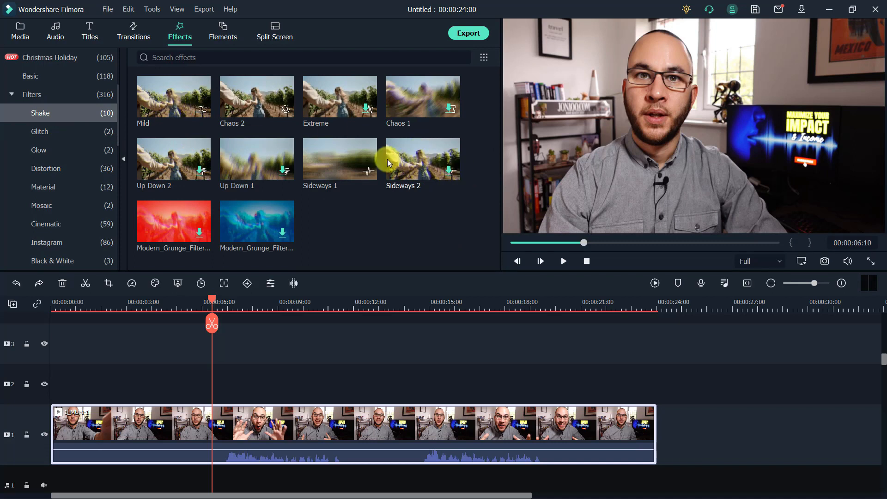
drag(337, 155, 216, 425)
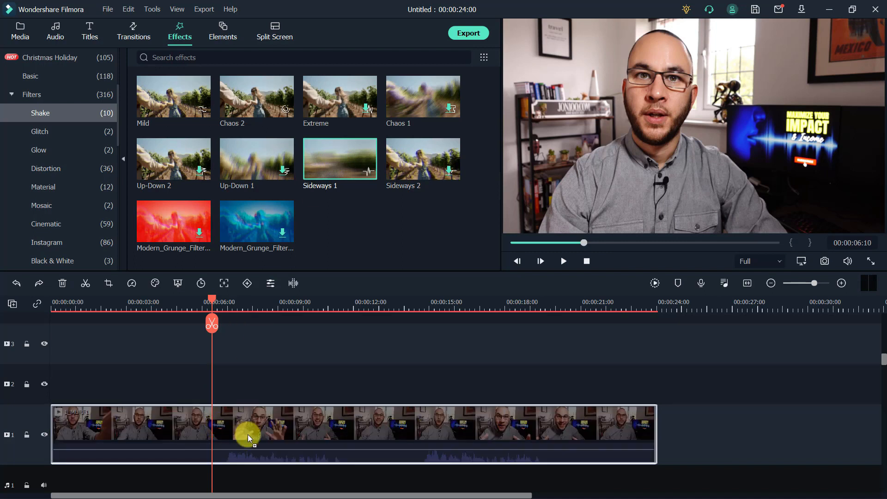
drag(215, 439, 215, 440)
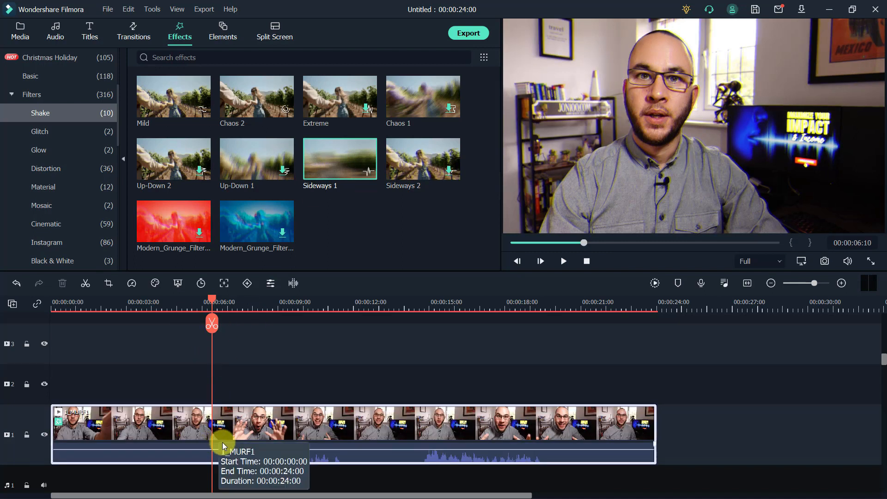
click(150, 301)
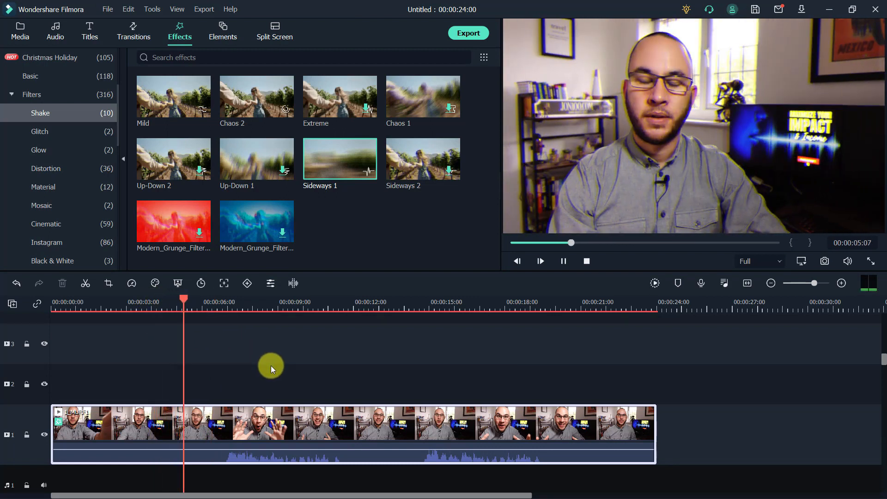
key(space)
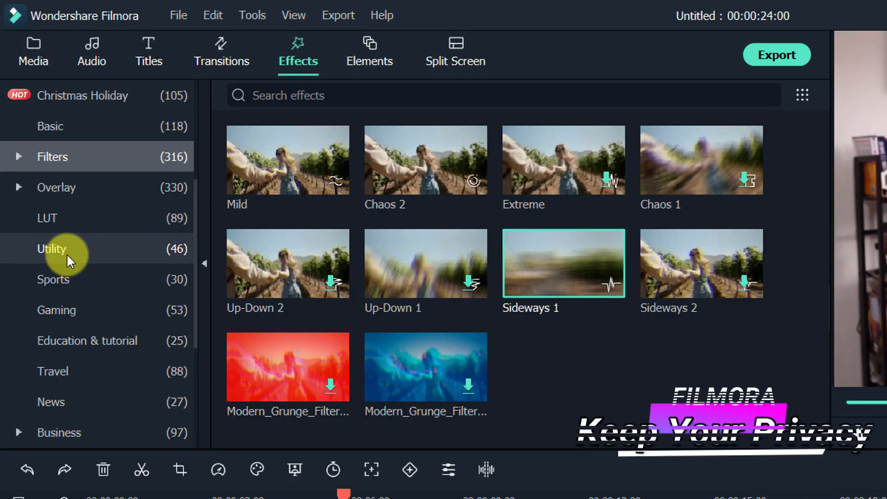
- Add the Mosaic effect from the Utility effects to video track 2 above the clip, starting at 00:00:03:08
click(41, 152)
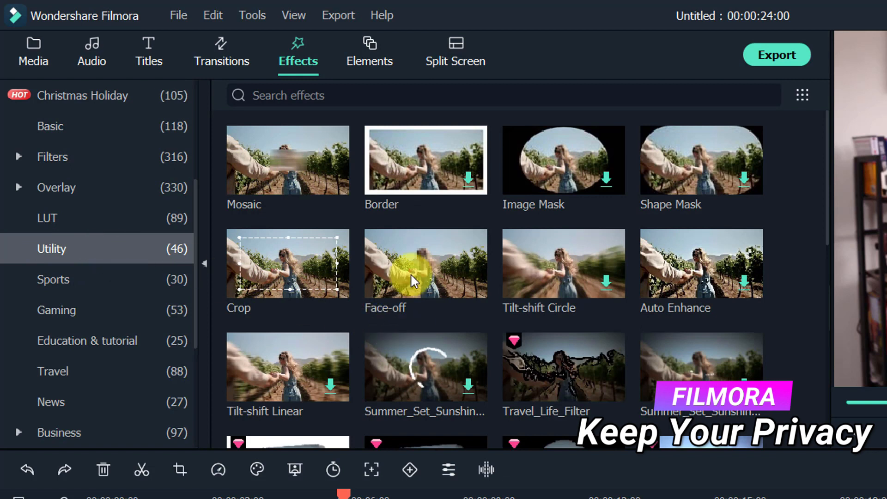
click(273, 167)
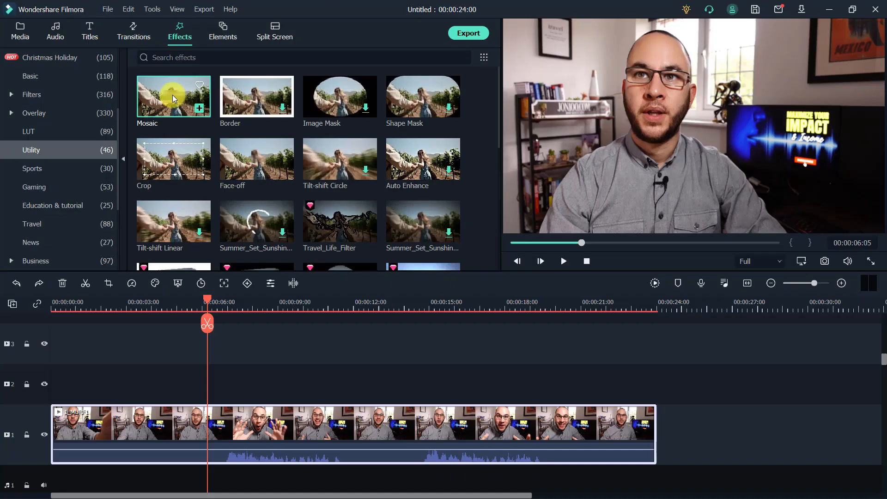
drag(176, 391, 204, 379)
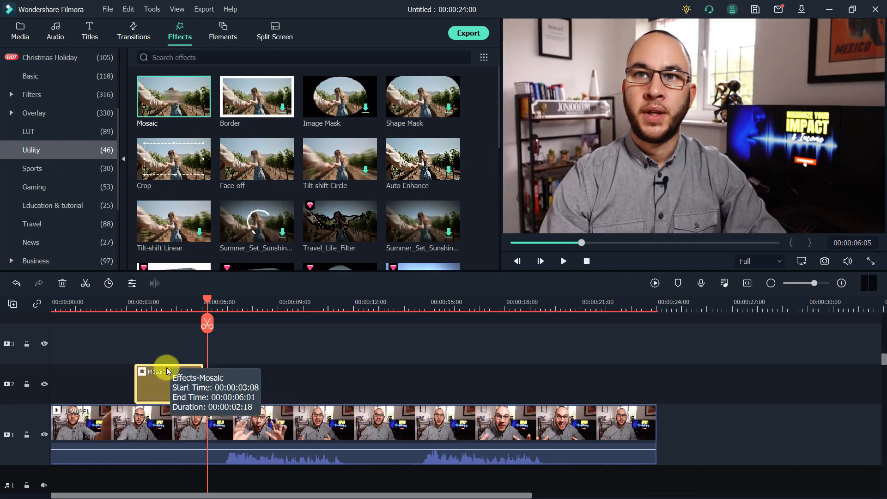
- At 00:00:04:14, move the Mosaic blur area over the computer monitor in the preview and enlarge it to cover the text
click(164, 307)
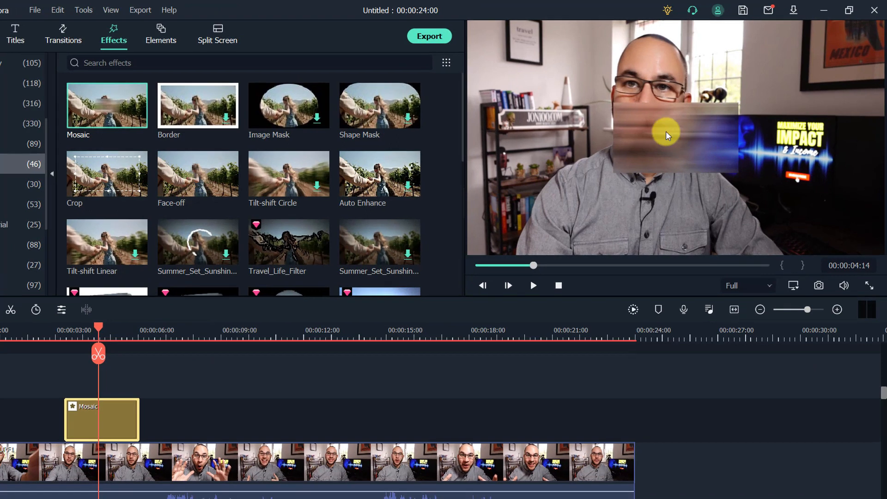
click(682, 124)
drag(710, 113, 658, 127)
drag(591, 164, 786, 171)
mouse_move(786, 132)
mouse_down()
mouse_move(787, 150)
mouse_move(786, 142)
mouse_up()
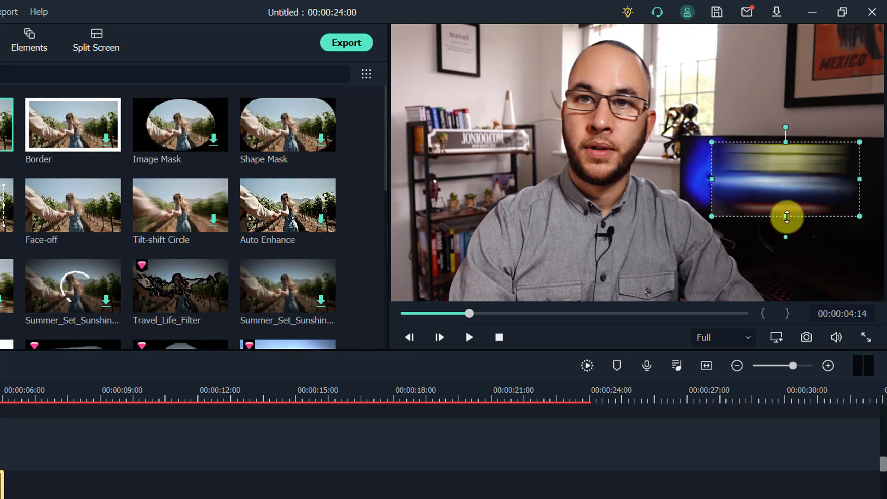
drag(858, 179, 874, 177)
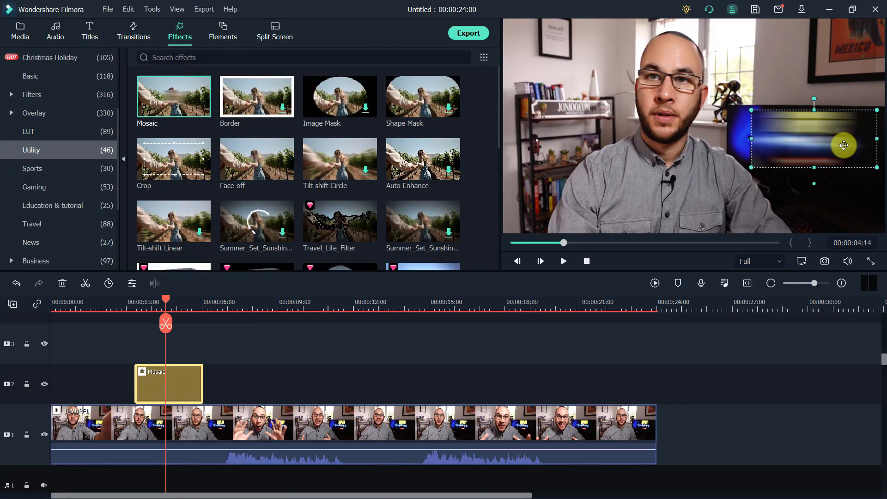
- Try the pixelated type for the Mosaic effect, restore the first blur type, and set the Blur Amount to 81
double_click(188, 382)
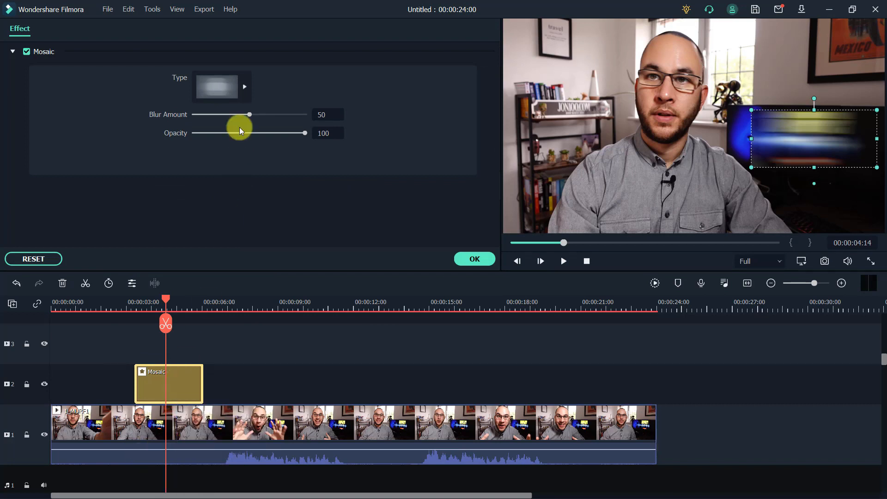
click(245, 88)
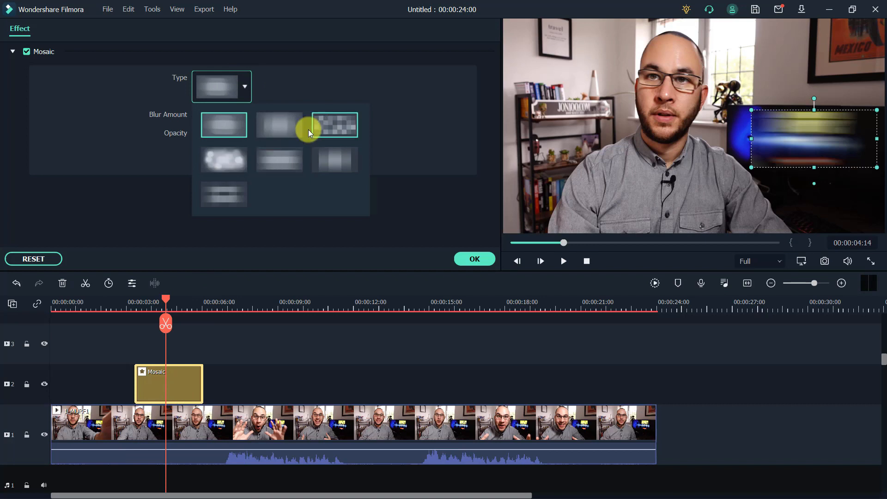
click(331, 124)
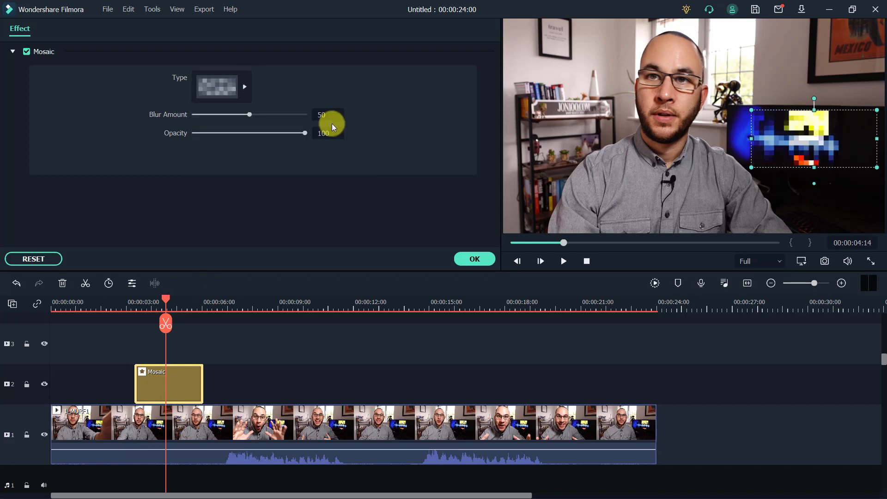
click(245, 87)
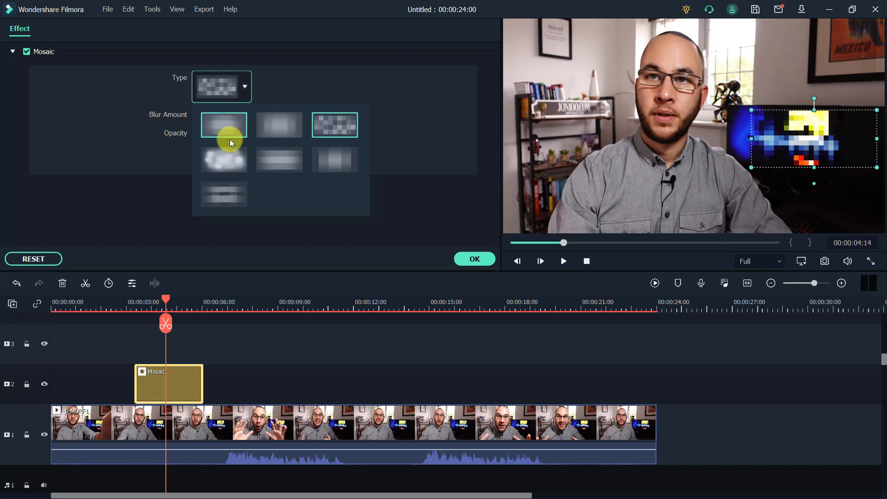
click(221, 121)
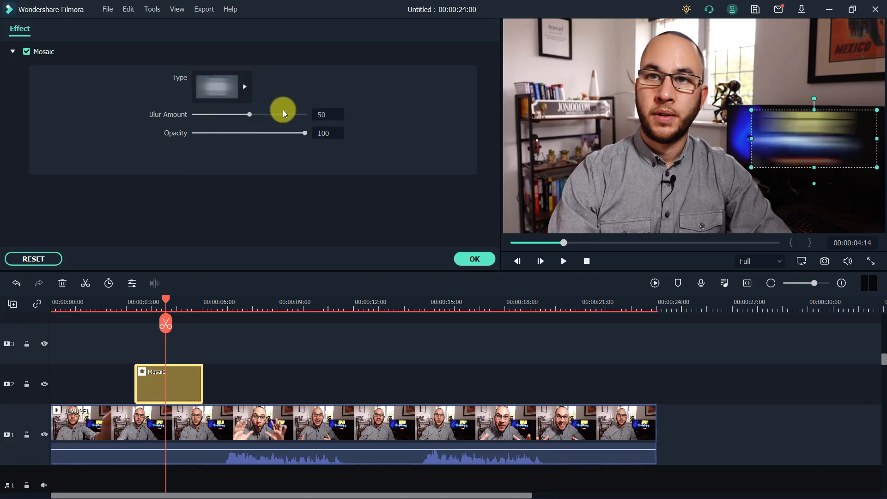
drag(251, 113, 335, 133)
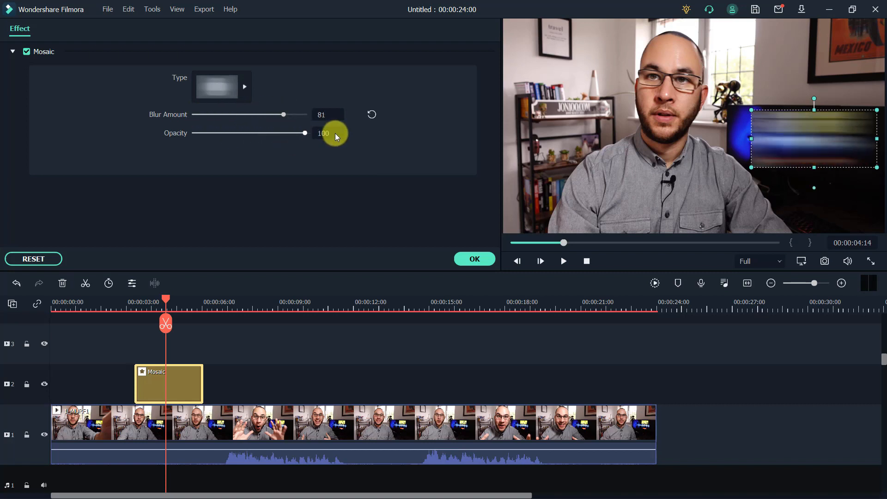
click(462, 258)
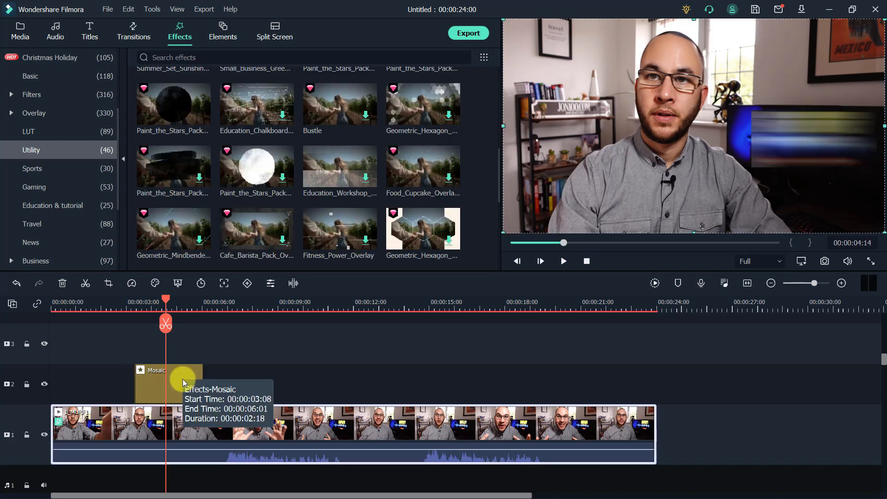